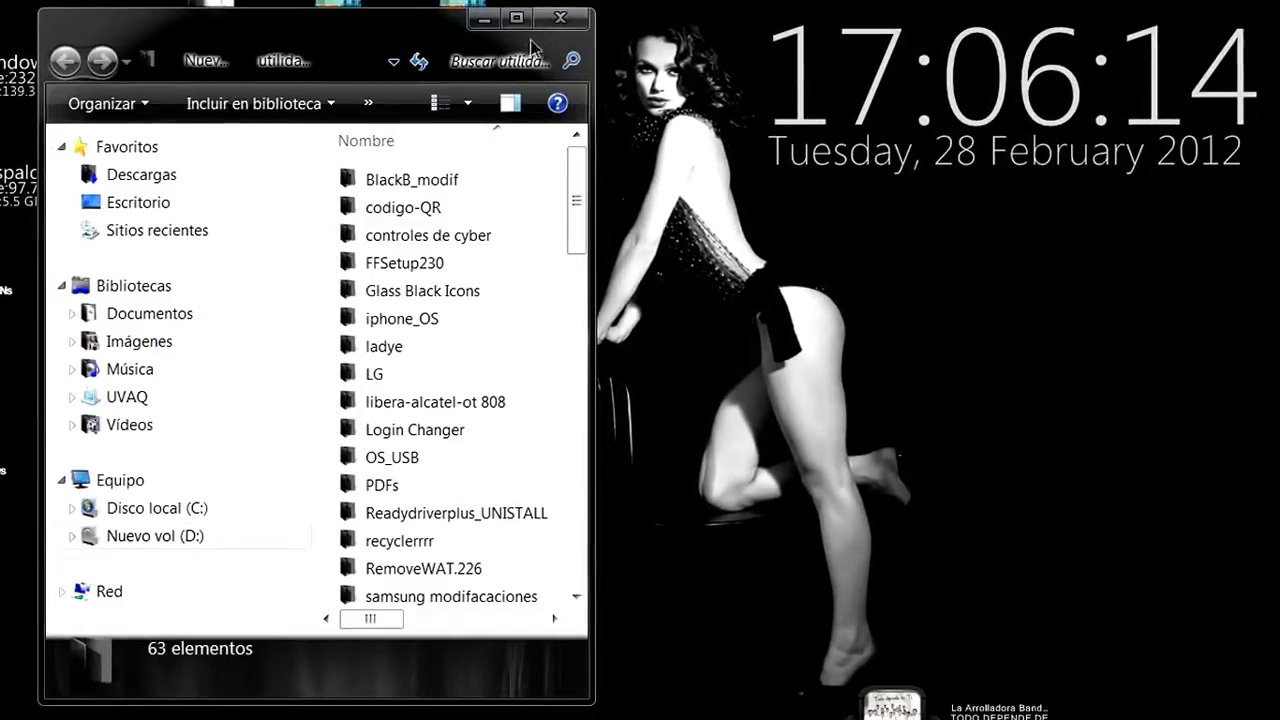
- Maximize the utilidades window, open the samsung modifacaciones folder and select OCTUBRE09V2_6EN1_S3650XEIJ2.rar
{"action": "left_click", "coordinate": [517, 22]}
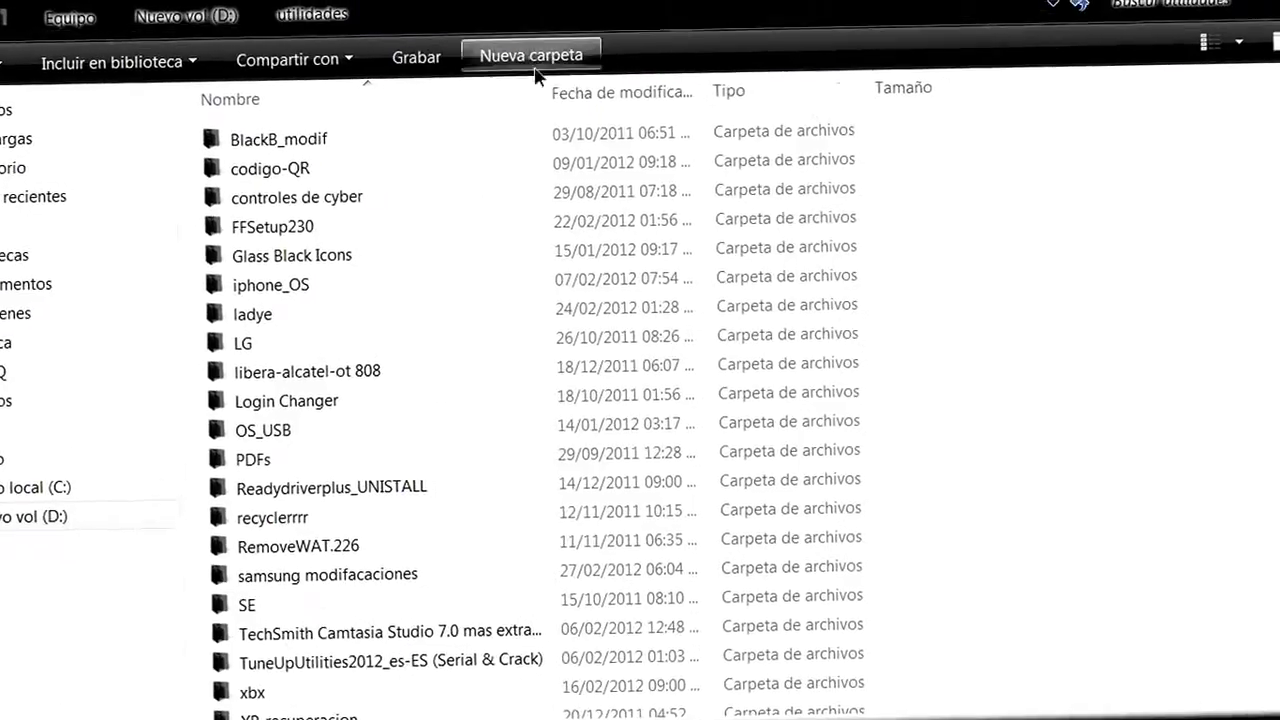
{"action": "left_click", "coordinate": [260, 575]}
{"action": "double_click", "coordinate": [253, 562]}
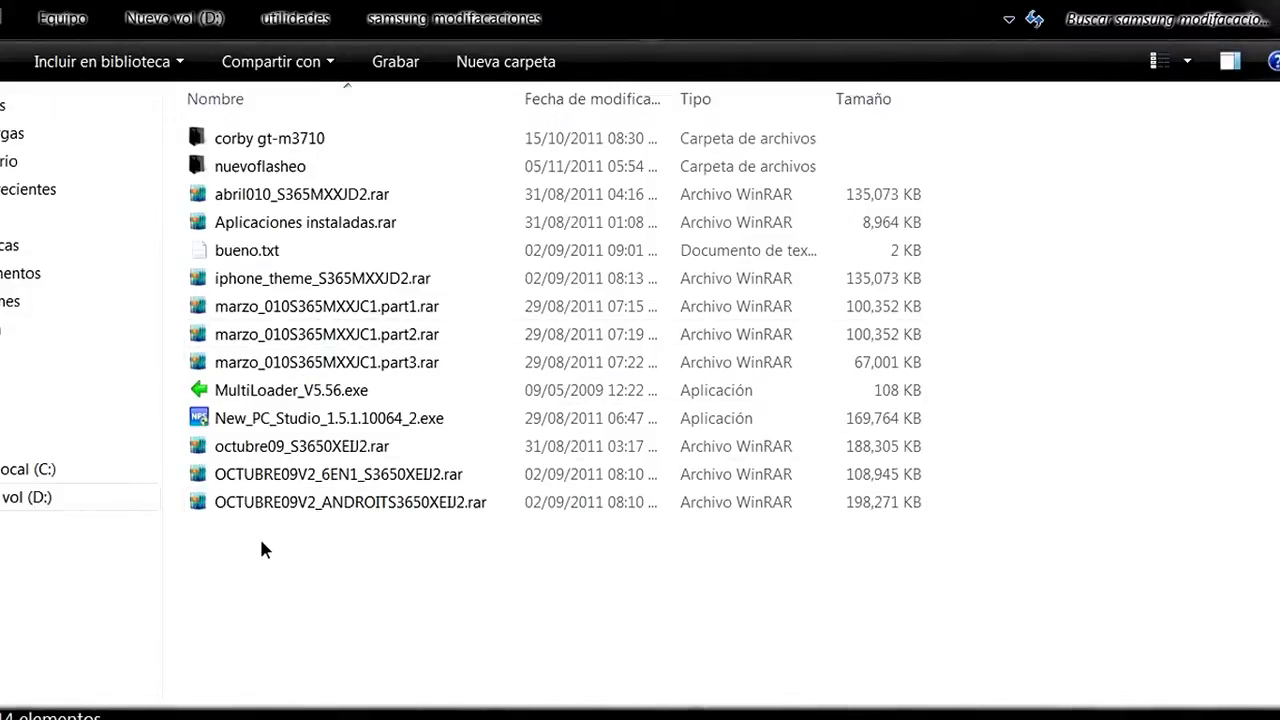
{"action": "left_click", "coordinate": [258, 481]}
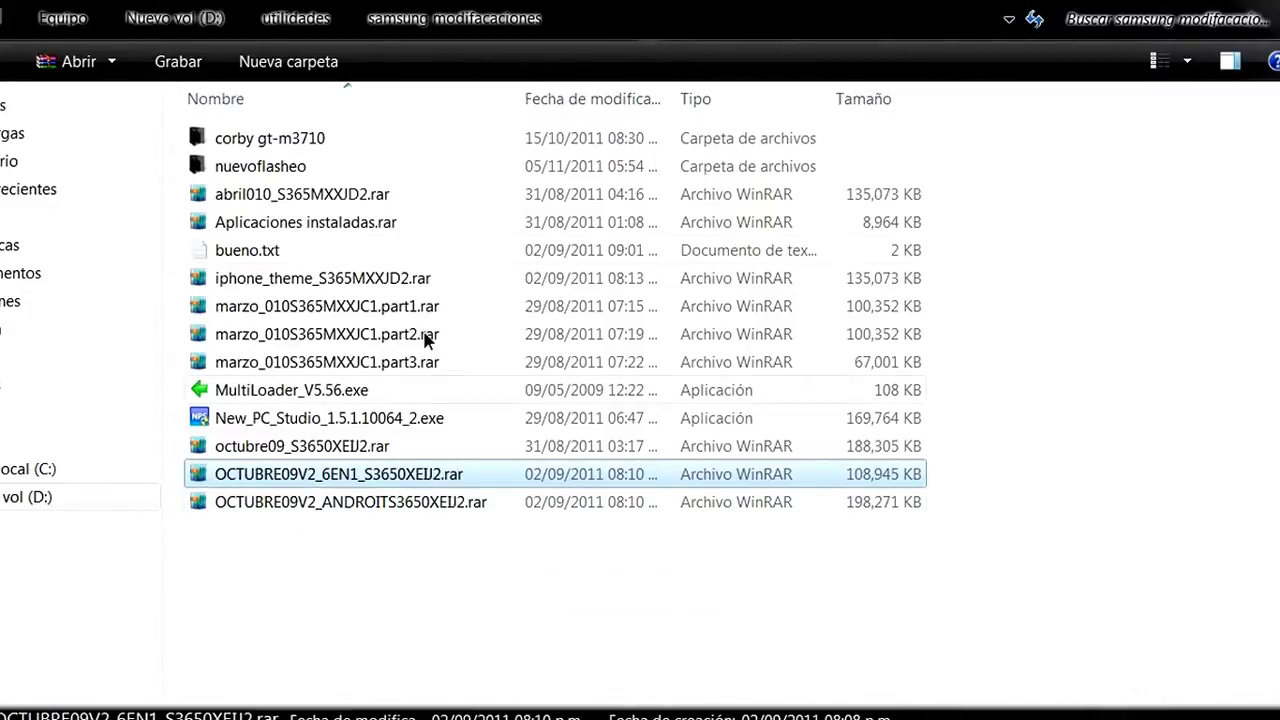
- Extract iphone_theme_S365MXXJD2.rar into the current folder
{"action": "double_click", "coordinate": [310, 280]}
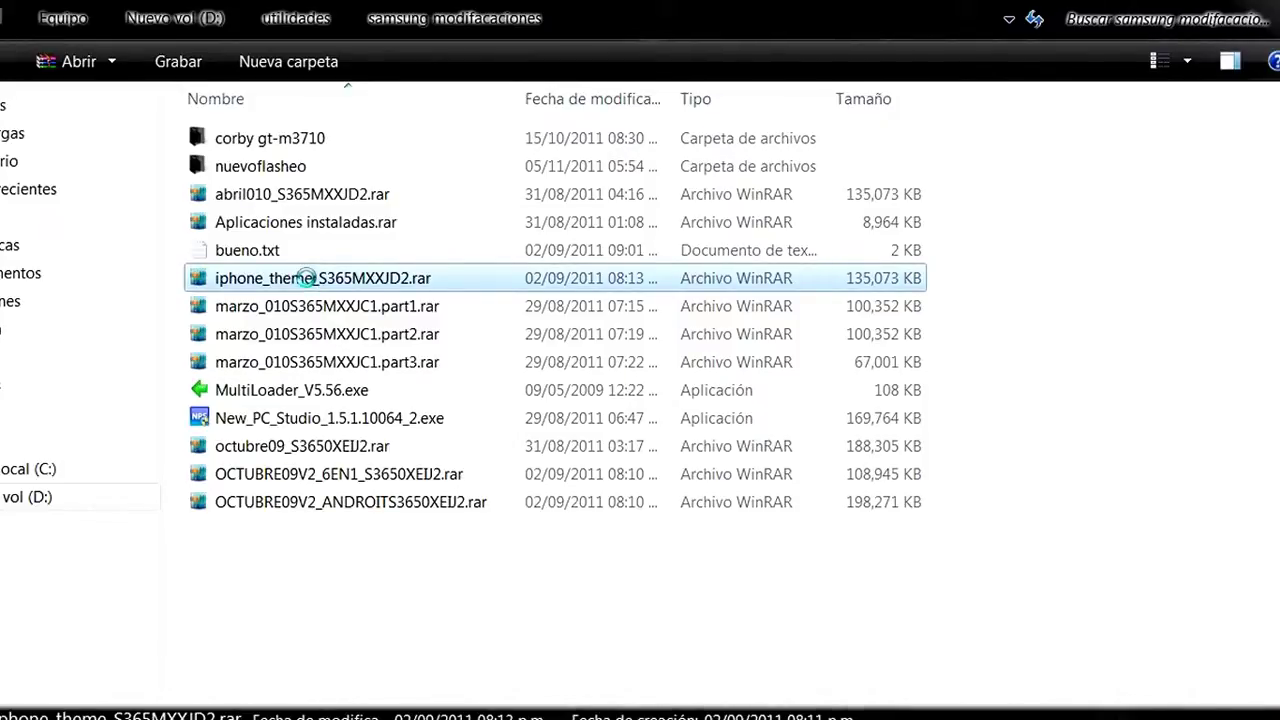
{"action": "right_click", "coordinate": [307, 282]}
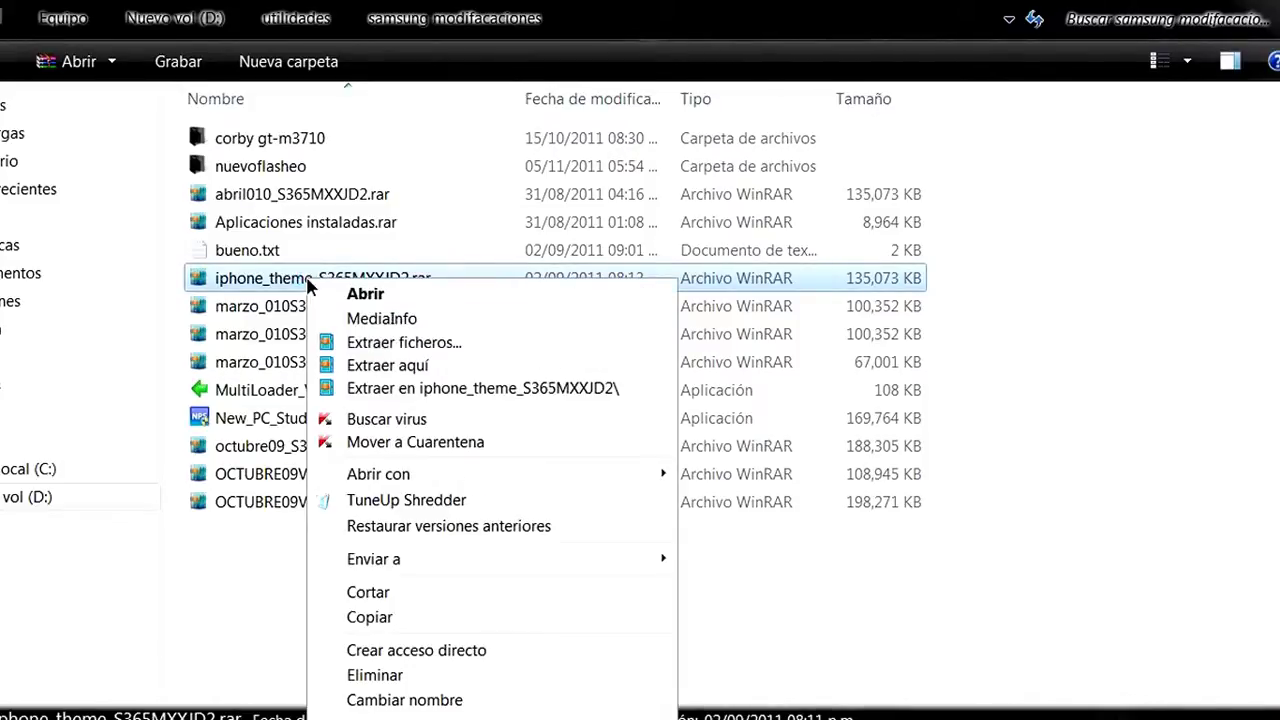
{"action": "left_click", "coordinate": [417, 368]}
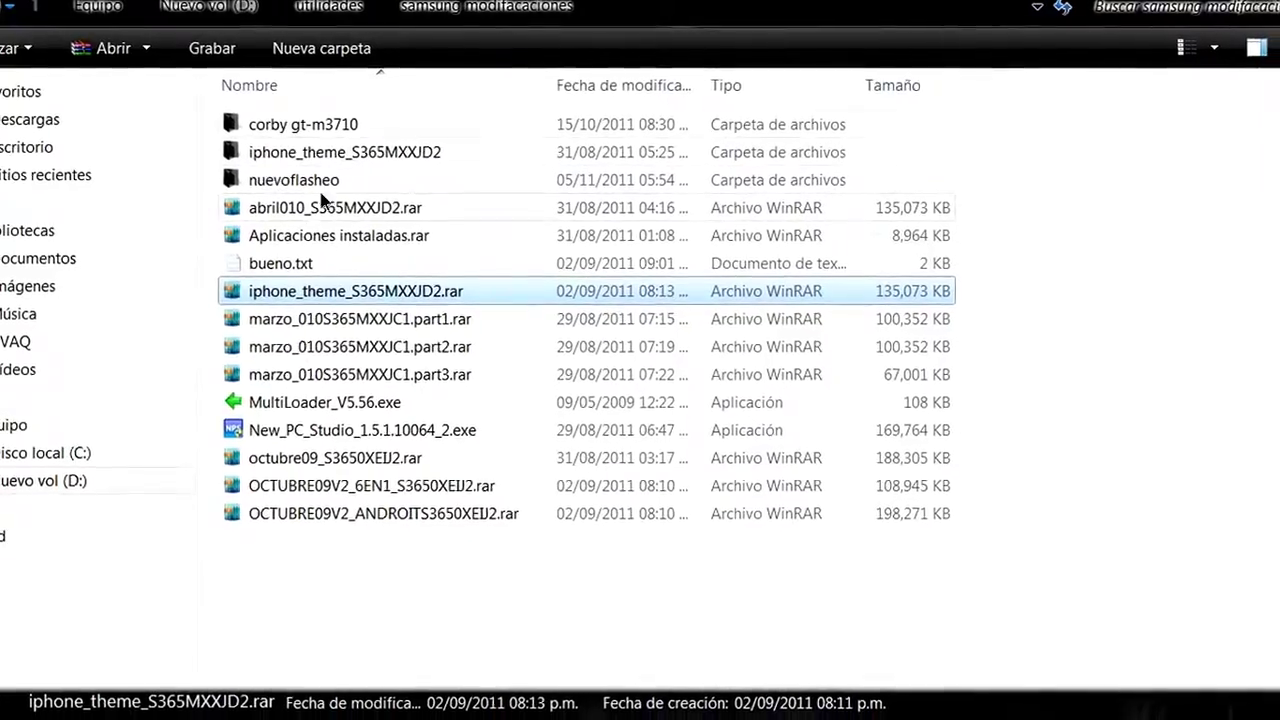
- Look at the firmware files inside the extracted iphone_theme_S365MXXJD2 folder and return to samsung modifacaciones
{"action": "left_click", "coordinate": [304, 155]}
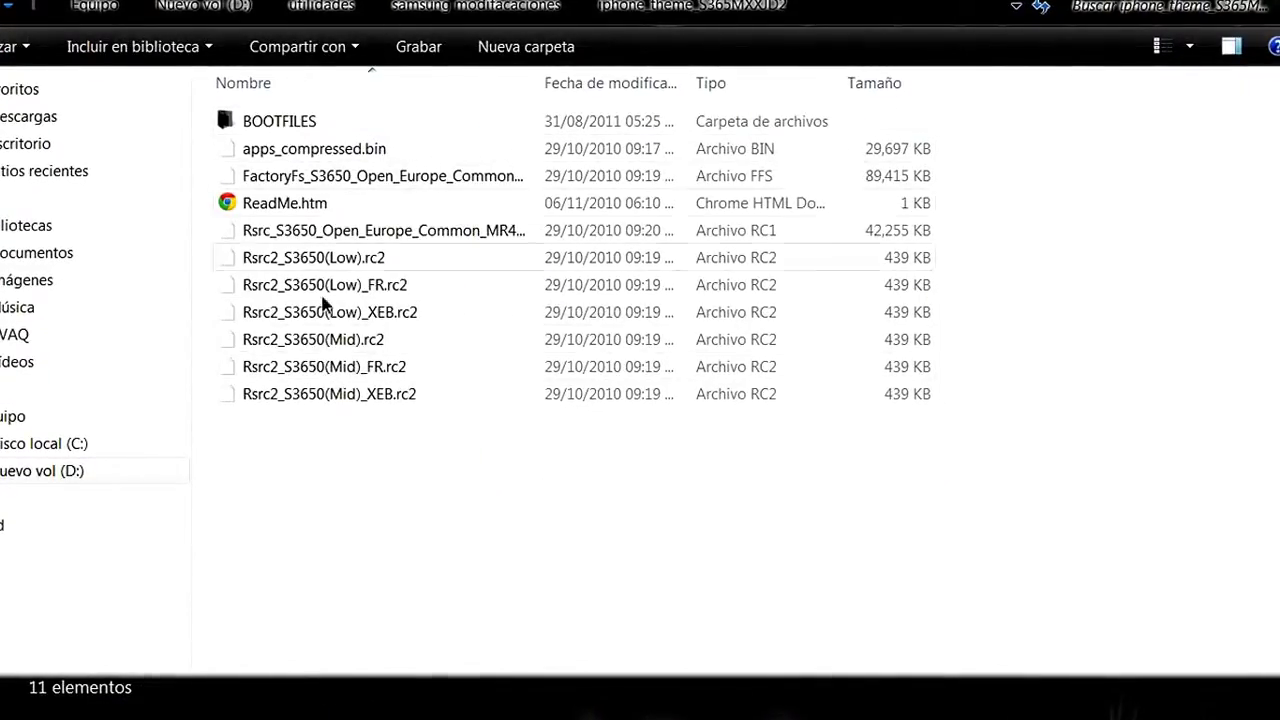
{"action": "mouse_move", "coordinate": [244, 117]}
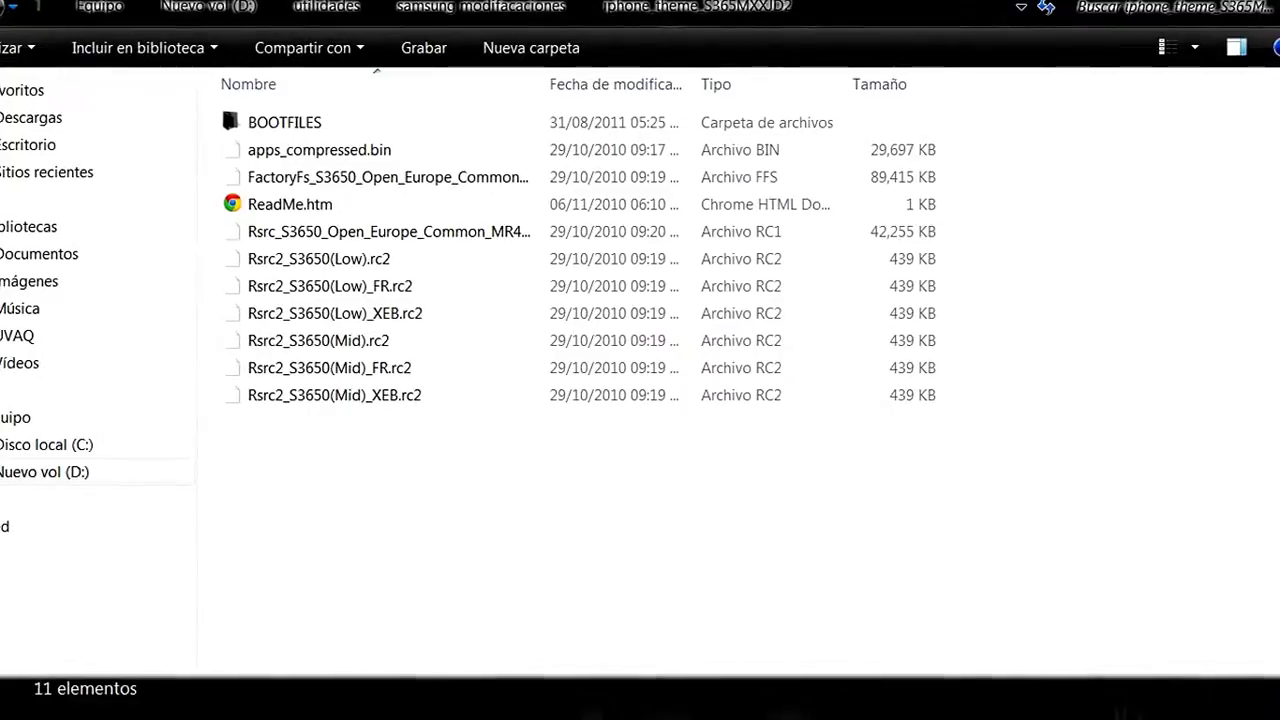
{"action": "key", "text": "BackSpace"}
{"action": "mouse_move", "coordinate": [312, 388]}
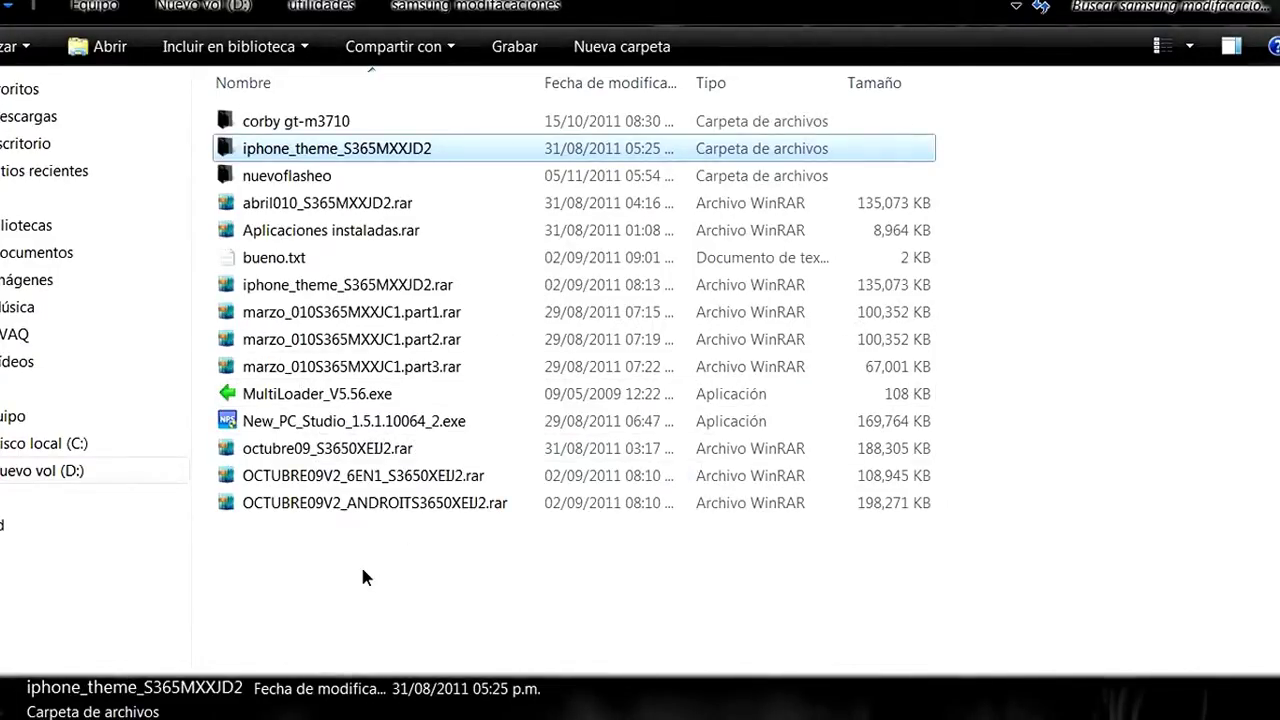
- Launch MultiLoader_V5.56.exe from the samsung modifacaciones folder, then return to the file list
{"action": "left_click", "coordinate": [342, 421]}
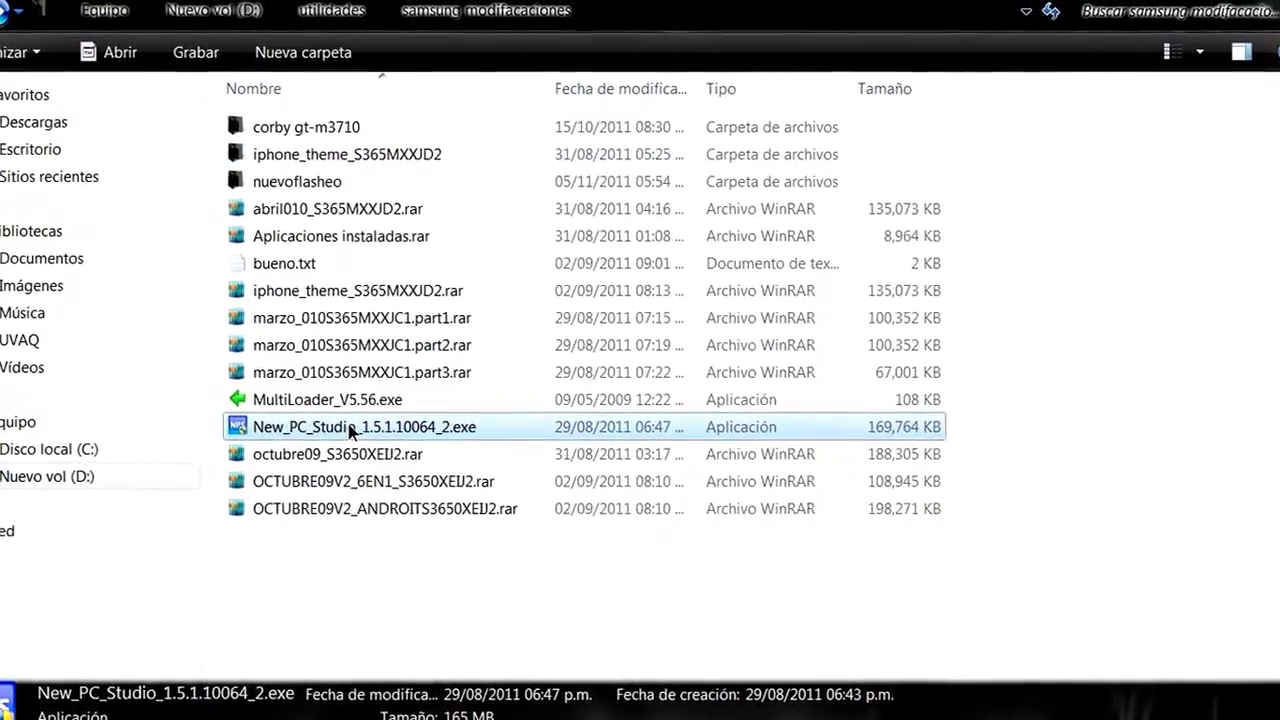
{"action": "double_click", "coordinate": [310, 405]}
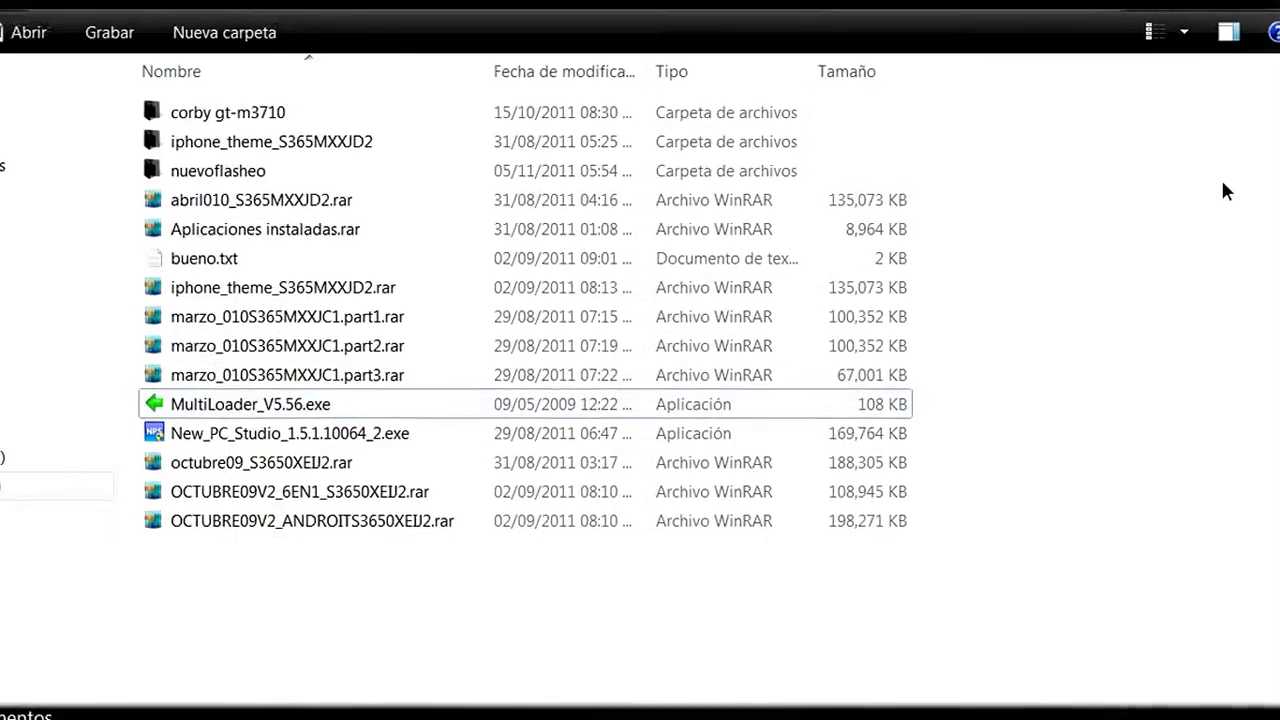
{"action": "left_click", "coordinate": [1221, 177]}
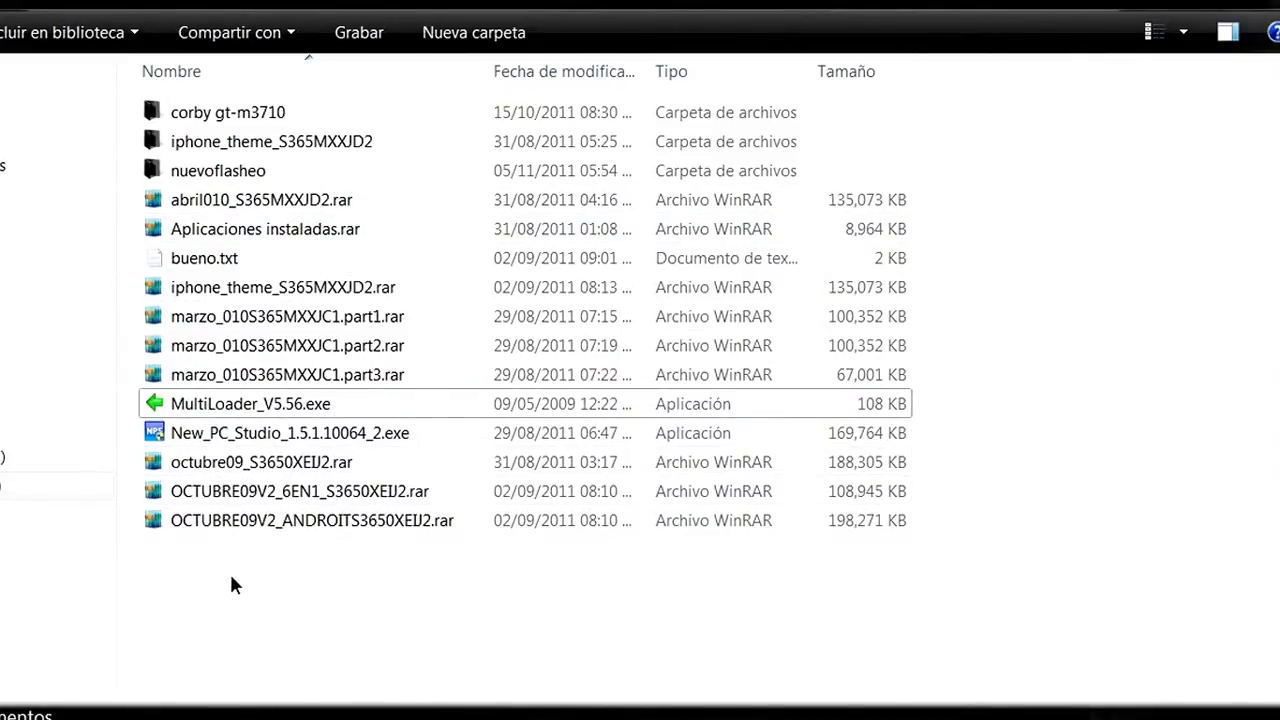
- Extract OCTUBRE09V2_ANDROITS3650XEIJ2.rar to the desktop (Escritorio), keeping the default update and overwrite modes
{"action": "left_click", "coordinate": [258, 524]}
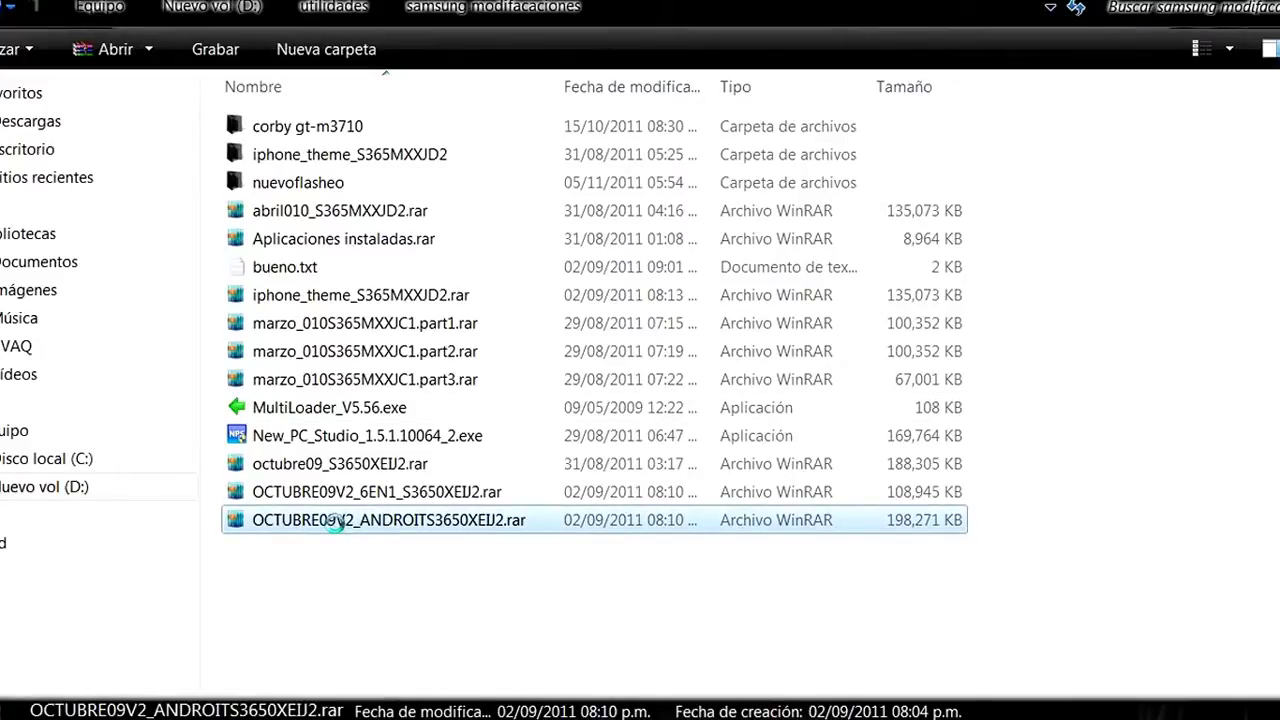
{"action": "right_click", "coordinate": [336, 521]}
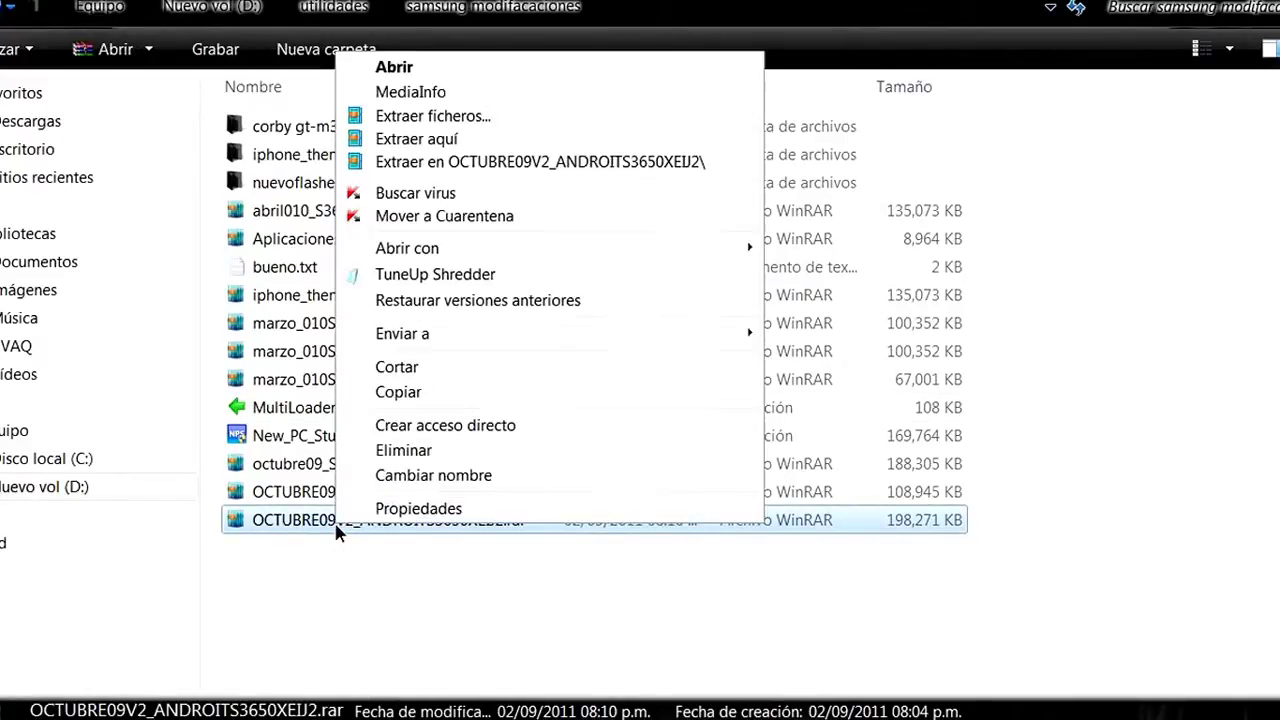
{"action": "left_click", "coordinate": [461, 116]}
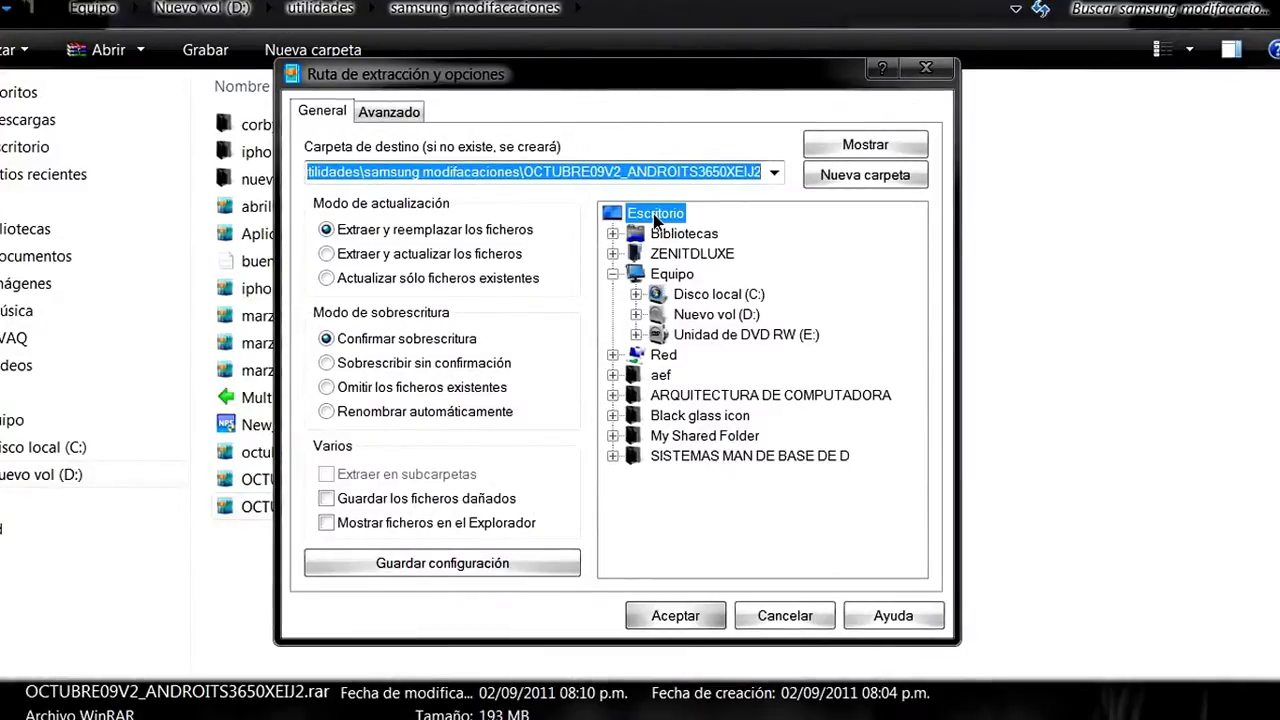
{"action": "left_click", "coordinate": [654, 215]}
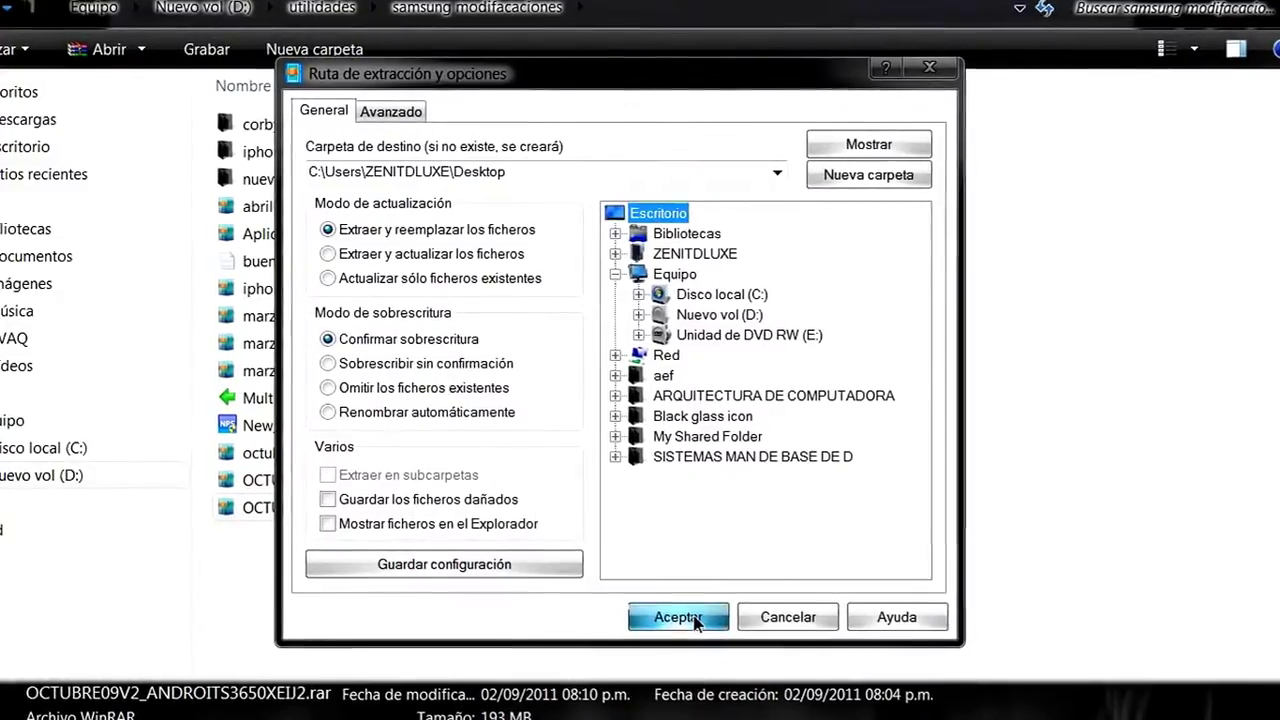
{"action": "left_click", "coordinate": [680, 617]}
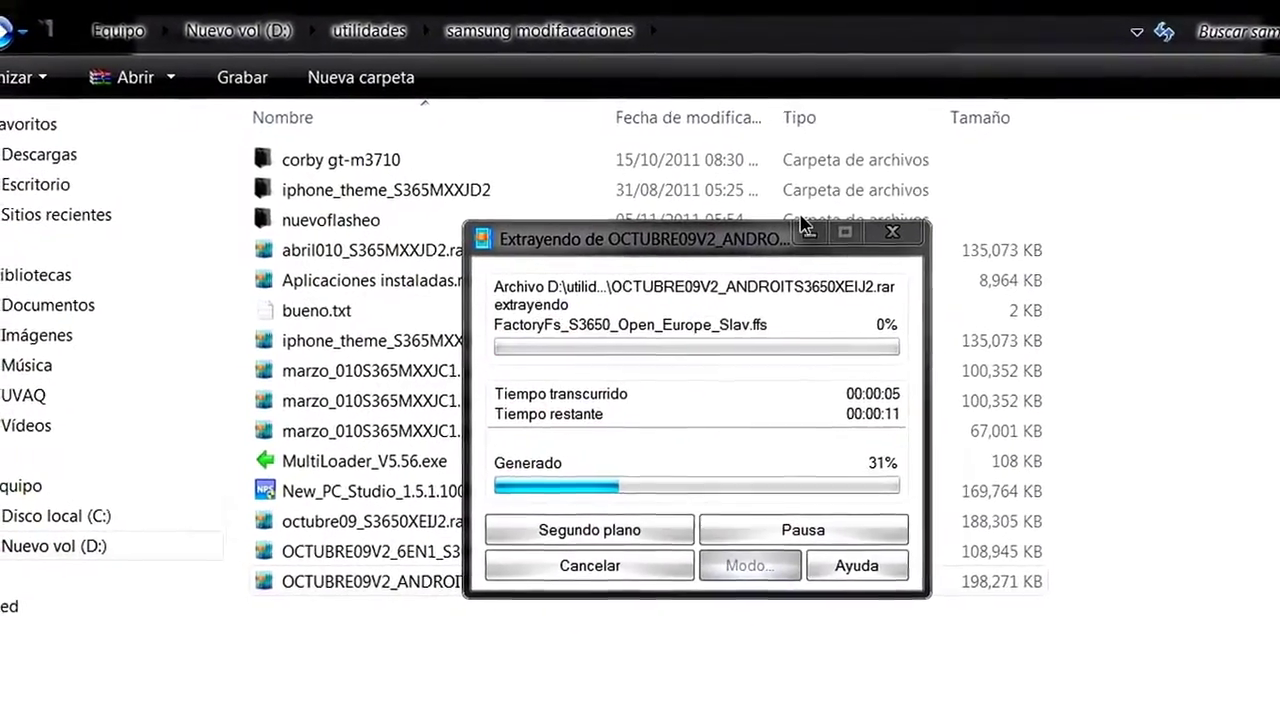
- Minimize the Downloader window and place the S3650XEIJ2 folder and Android v1.5.rar side by side on the desktop
{"action": "key", "text": "alt+Tab"}
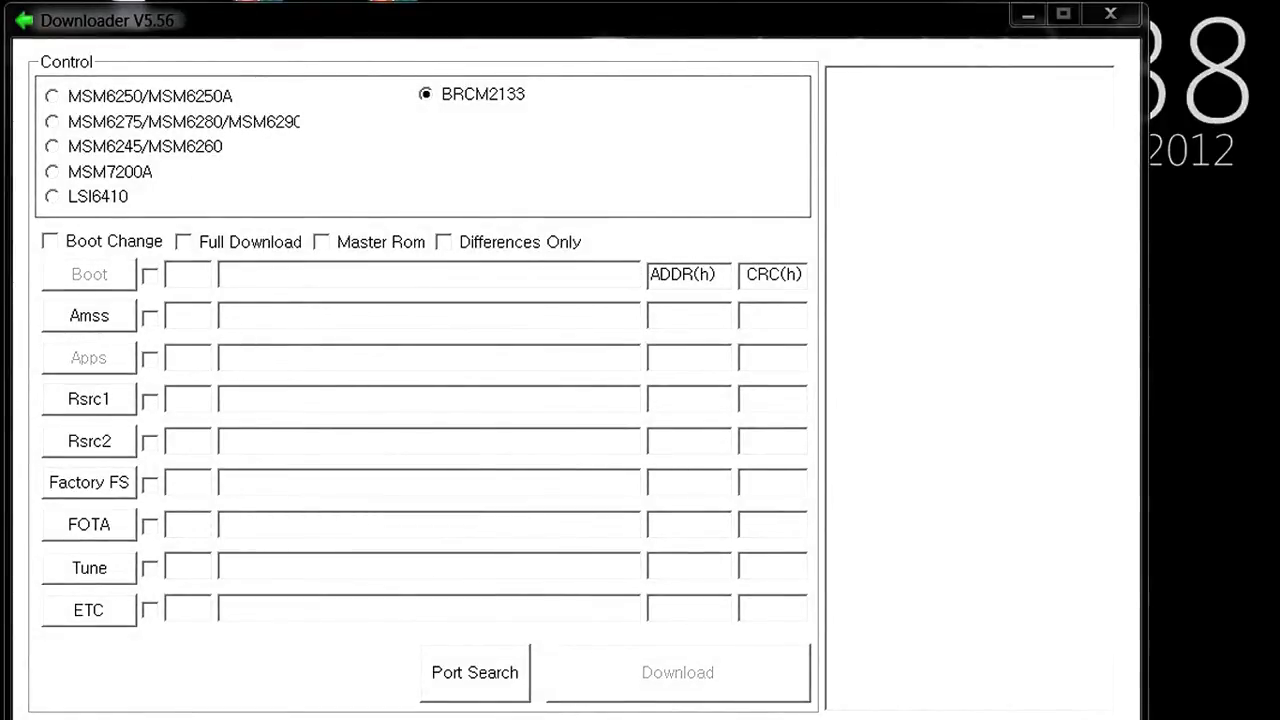
{"action": "left_click", "coordinate": [1028, 18]}
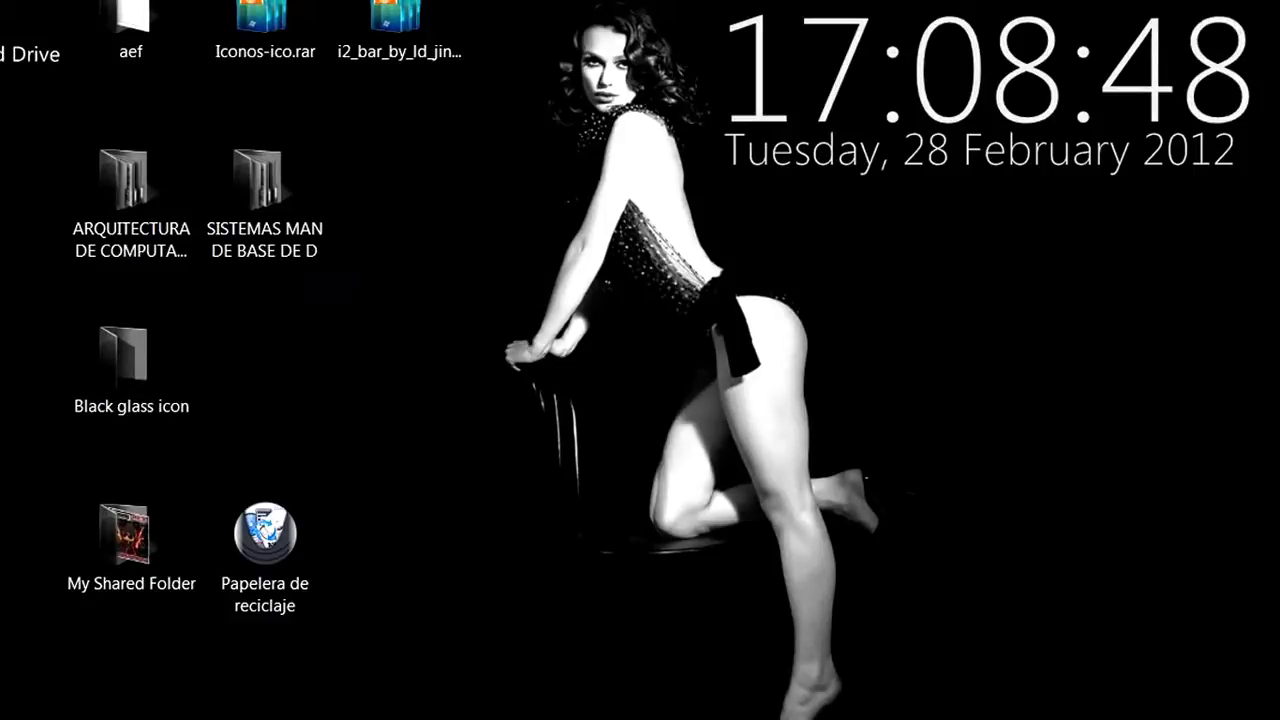
{"action": "left_click_drag", "start_coordinate": [0, 334], "coordinate": [365, 465]}
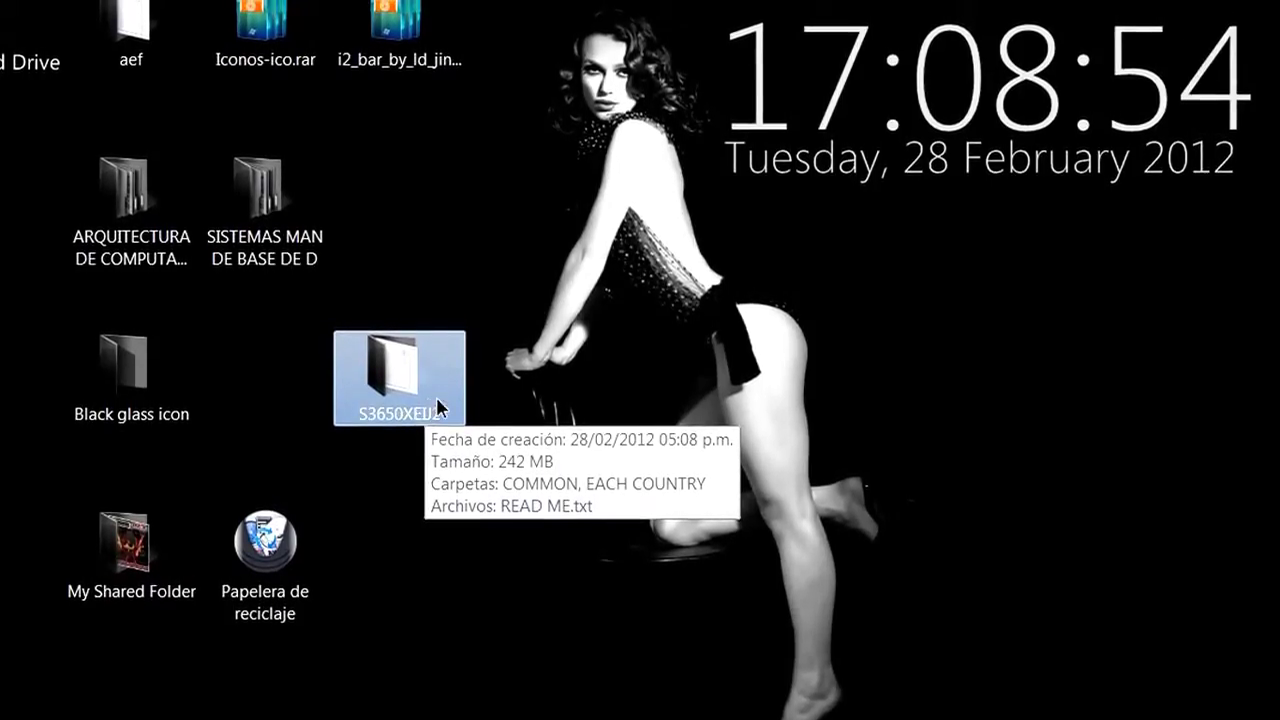
{"action": "left_click_drag", "start_coordinate": [0, 390], "coordinate": [519, 388]}
- Extract Android v1.5.rar directly onto the desktop and move the resulting Android v1.5 folder to a free area below the archive
{"action": "right_click", "coordinate": [526, 403]}
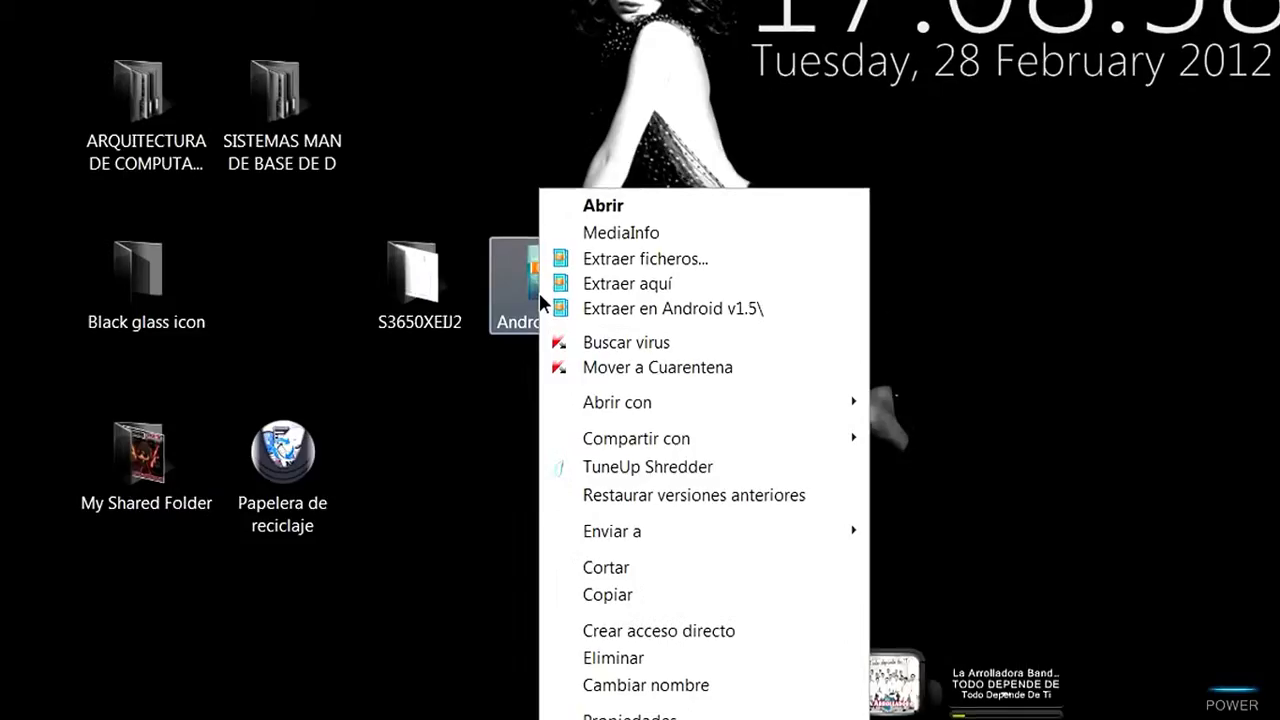
{"action": "left_click", "coordinate": [612, 288]}
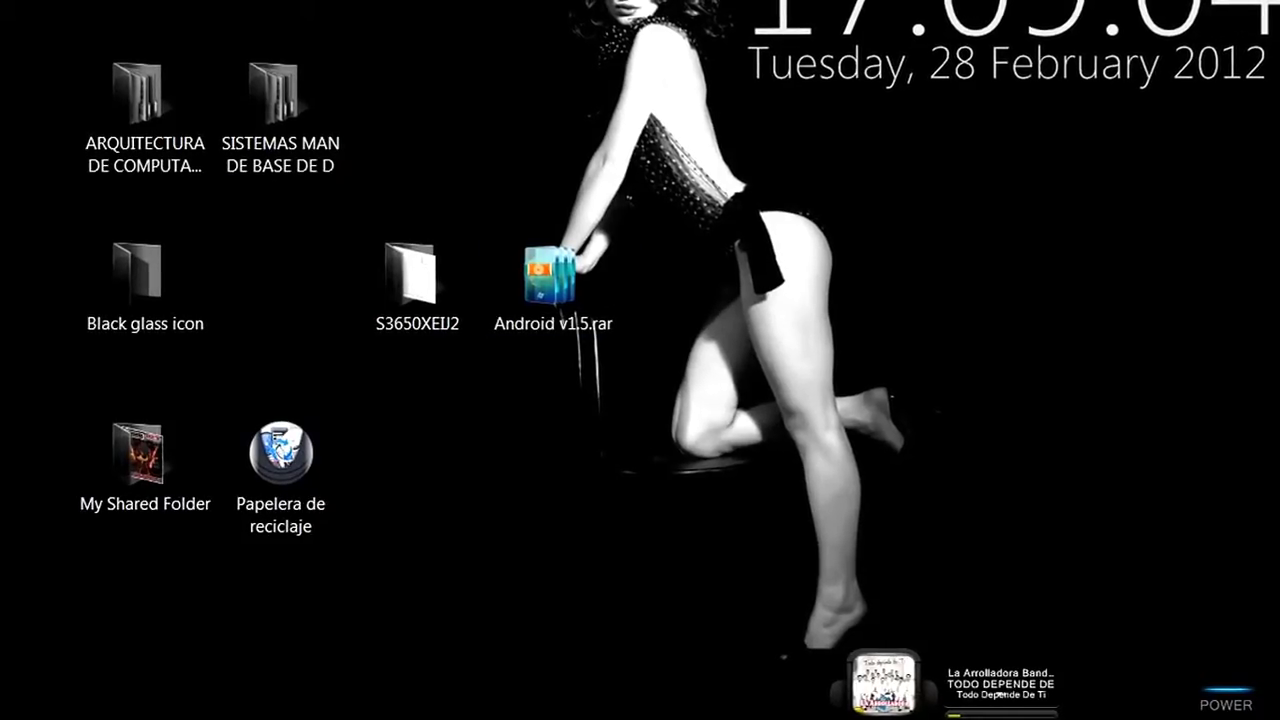
{"action": "left_click_drag", "start_coordinate": [425, 295], "coordinate": [468, 198]}
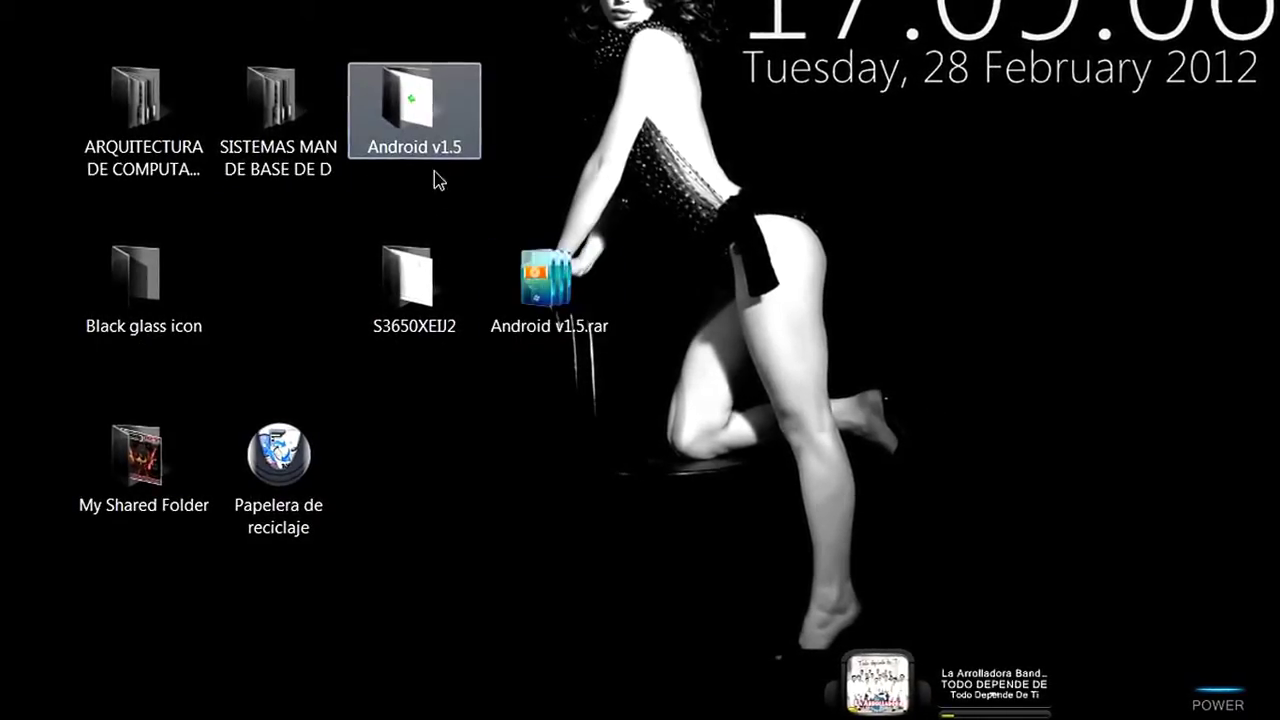
{"action": "left_click_drag", "start_coordinate": [426, 150], "coordinate": [652, 550]}
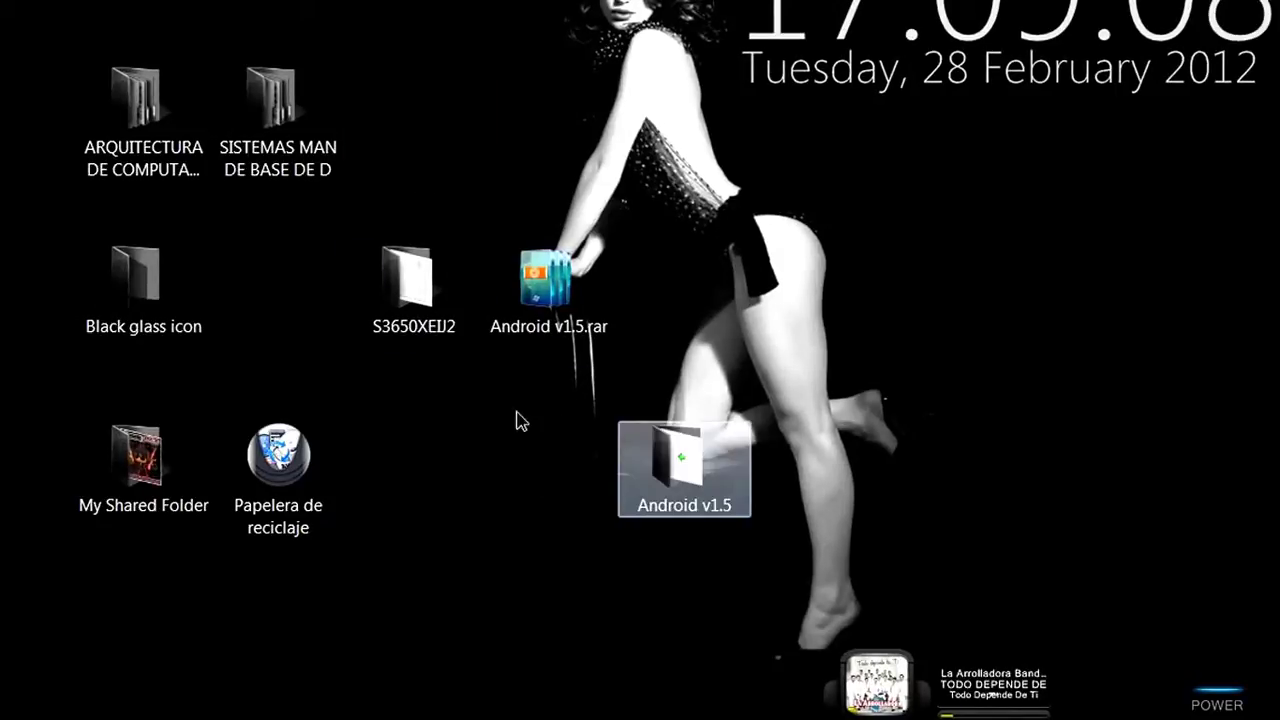
- Send Android v1.5.rar to the recycle bin and move the S3650XEIJ2 folder beside the Android v1.5 folder
{"action": "left_click", "coordinate": [565, 280]}
{"action": "key", "text": "Delete"}
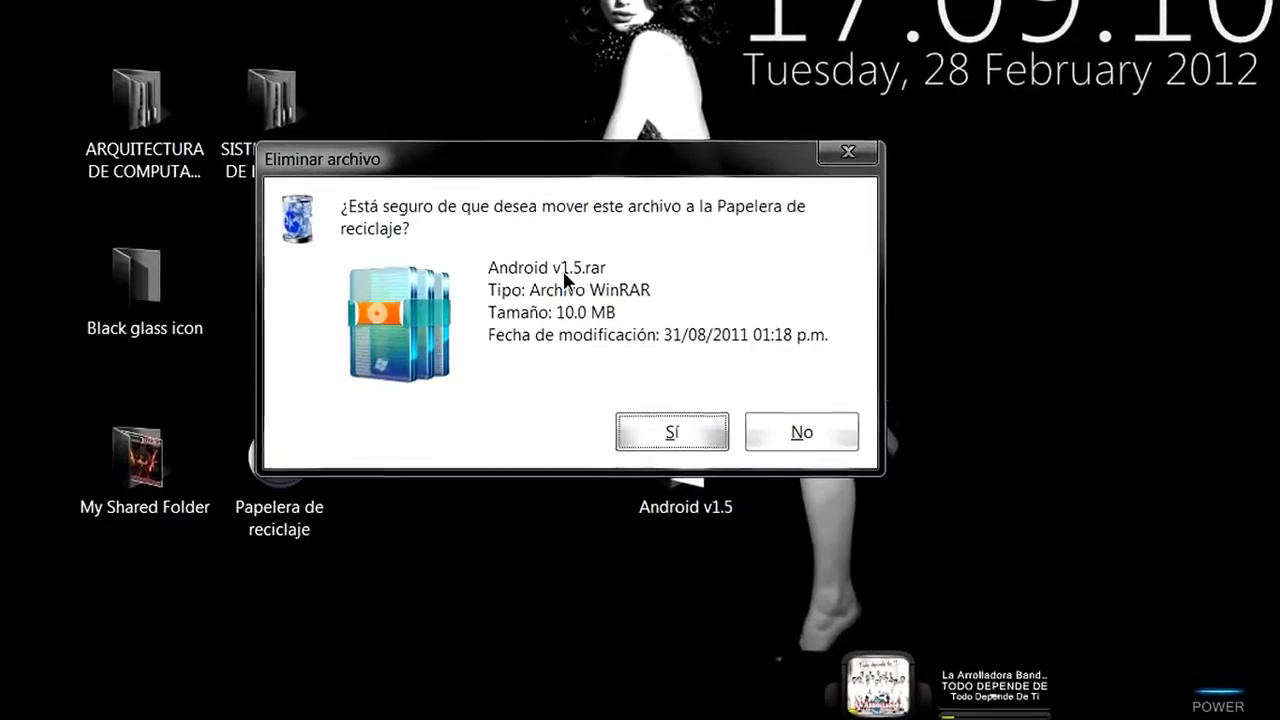
{"action": "key", "text": "Return"}
{"action": "left_click", "coordinate": [425, 273]}
{"action": "left_click_drag", "start_coordinate": [425, 271], "coordinate": [555, 451]}
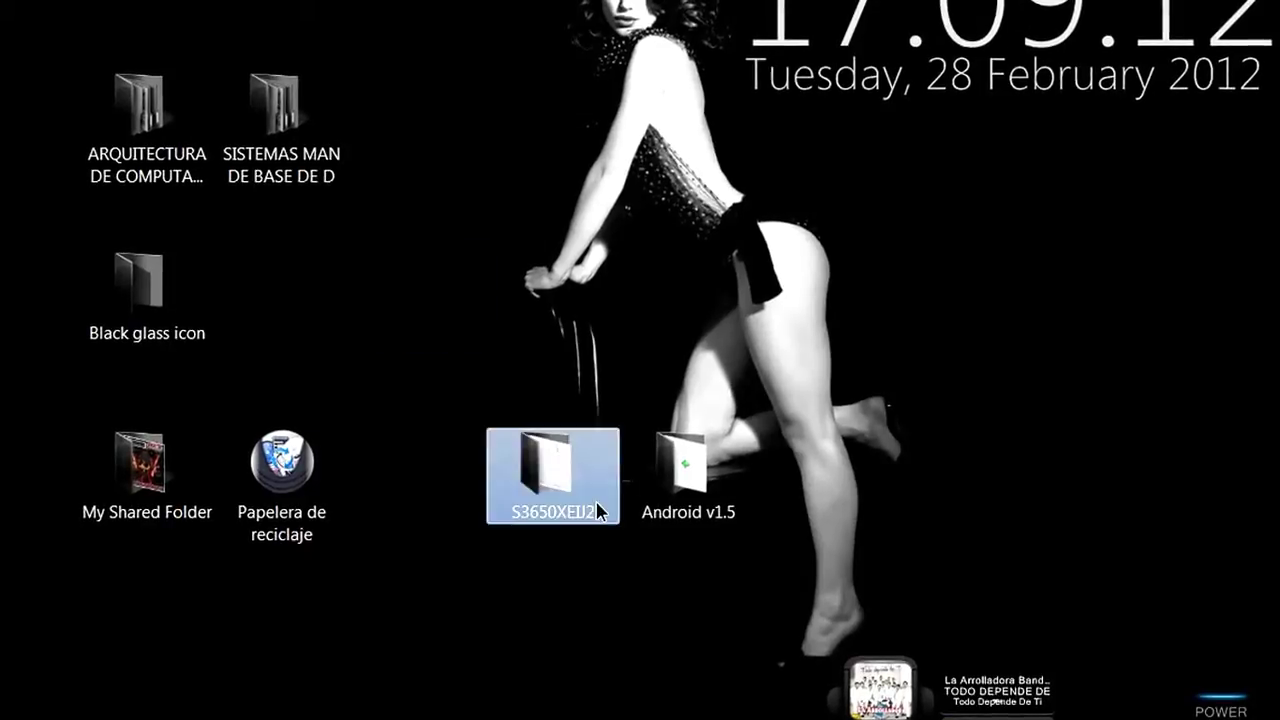
- Open the Android v1.5 folder and widen its window to show the modification dates
{"action": "left_click", "coordinate": [680, 475]}
{"action": "double_click", "coordinate": [682, 479]}
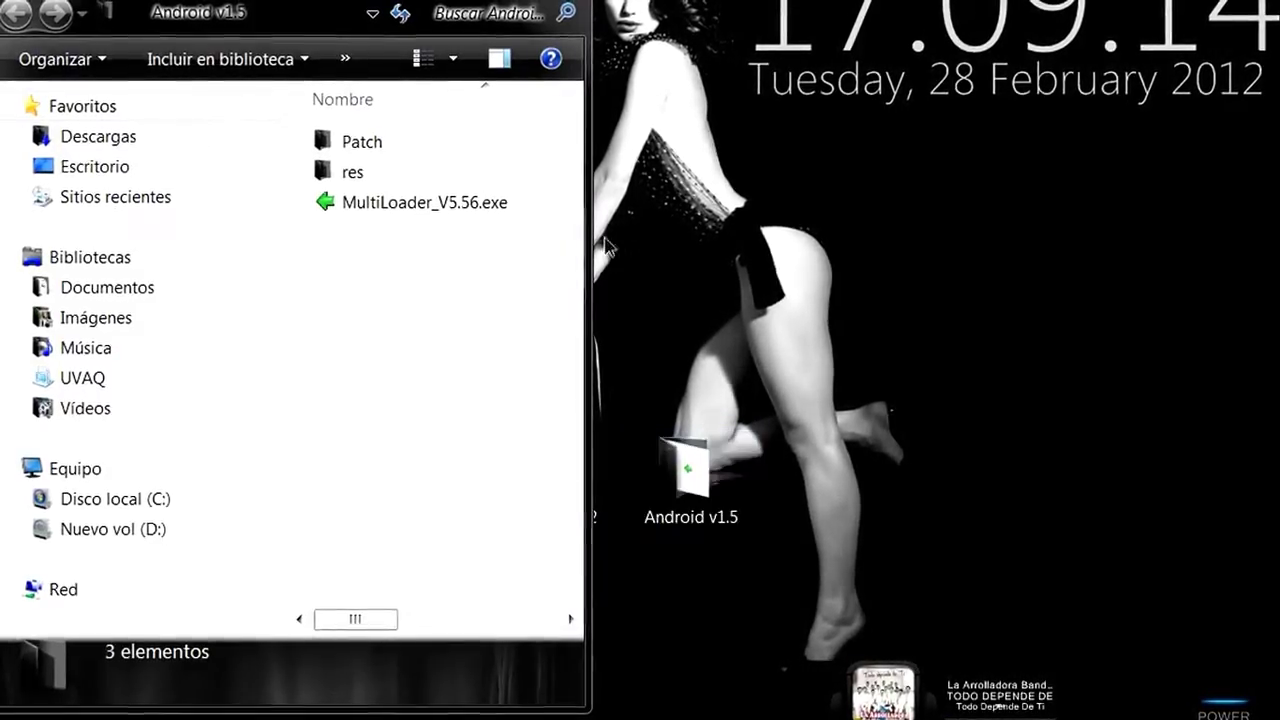
{"action": "left_click_drag", "start_coordinate": [588, 12], "coordinate": [822, 14]}
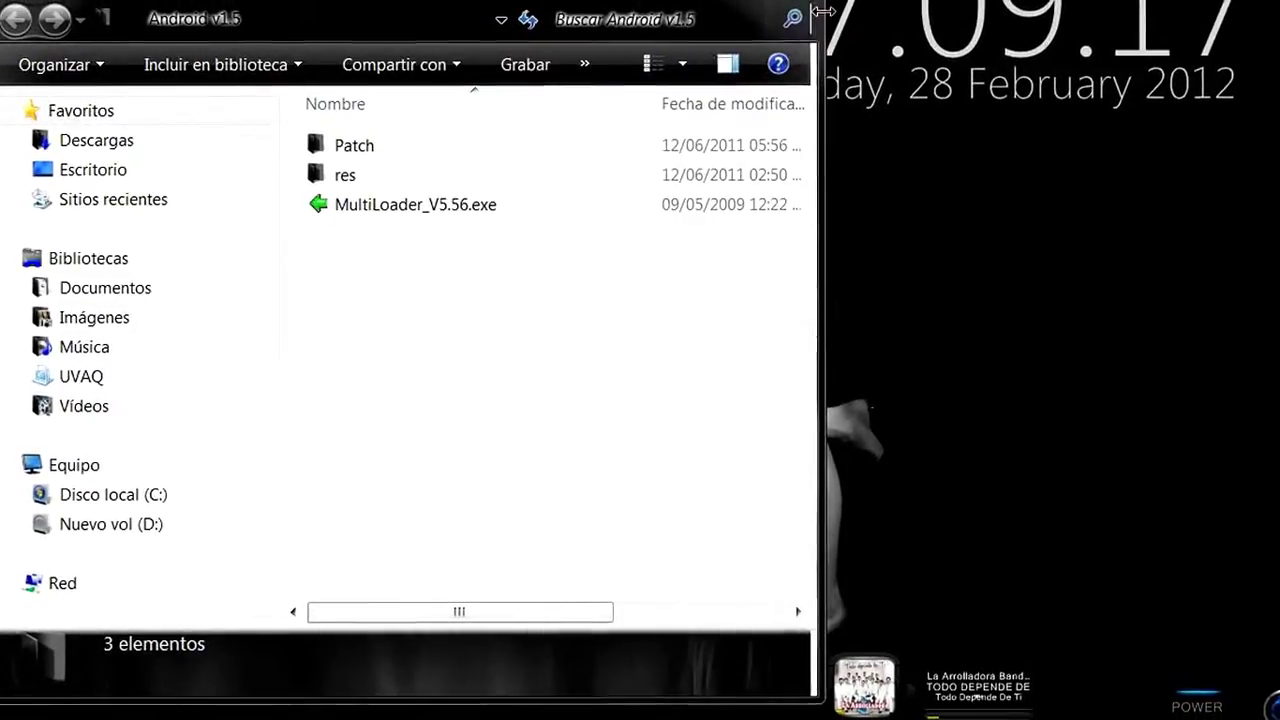
- Point out MultiLoader_V5.56.exe, look at the files in the Patch folder and return to Android v1.5
{"action": "left_click", "coordinate": [410, 208]}
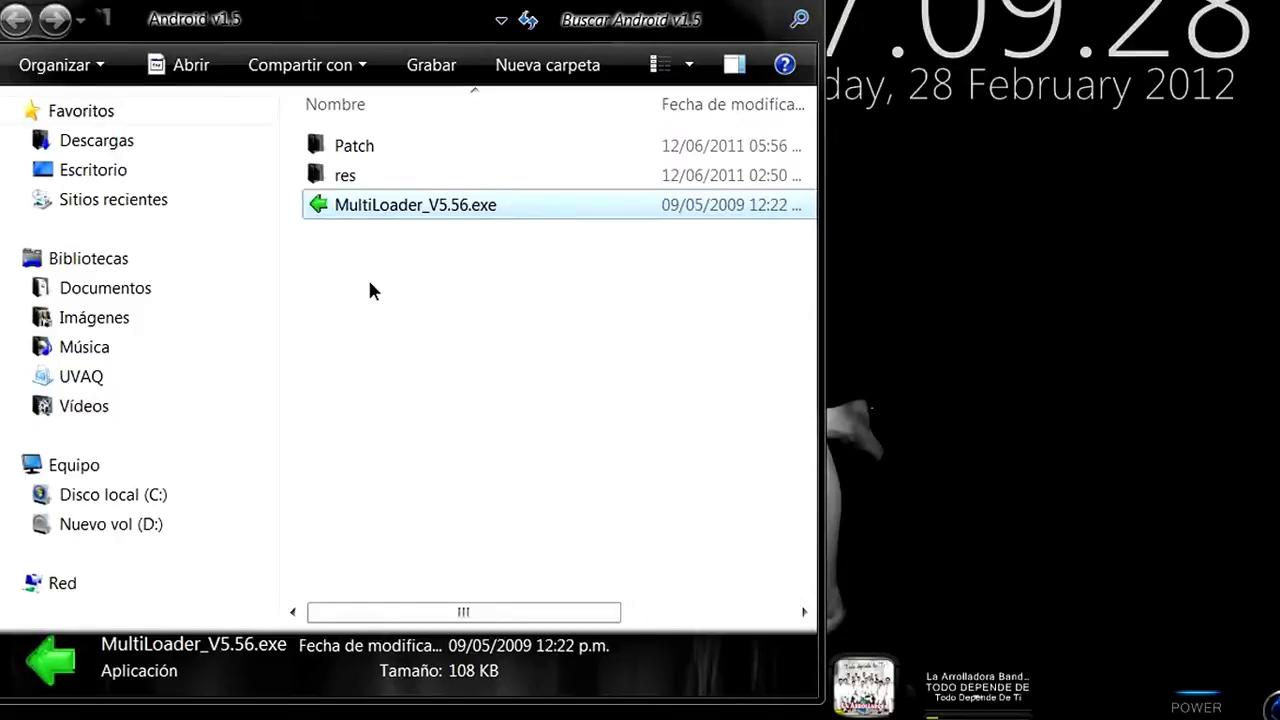
{"action": "left_click", "coordinate": [340, 147]}
{"action": "double_click", "coordinate": [340, 147]}
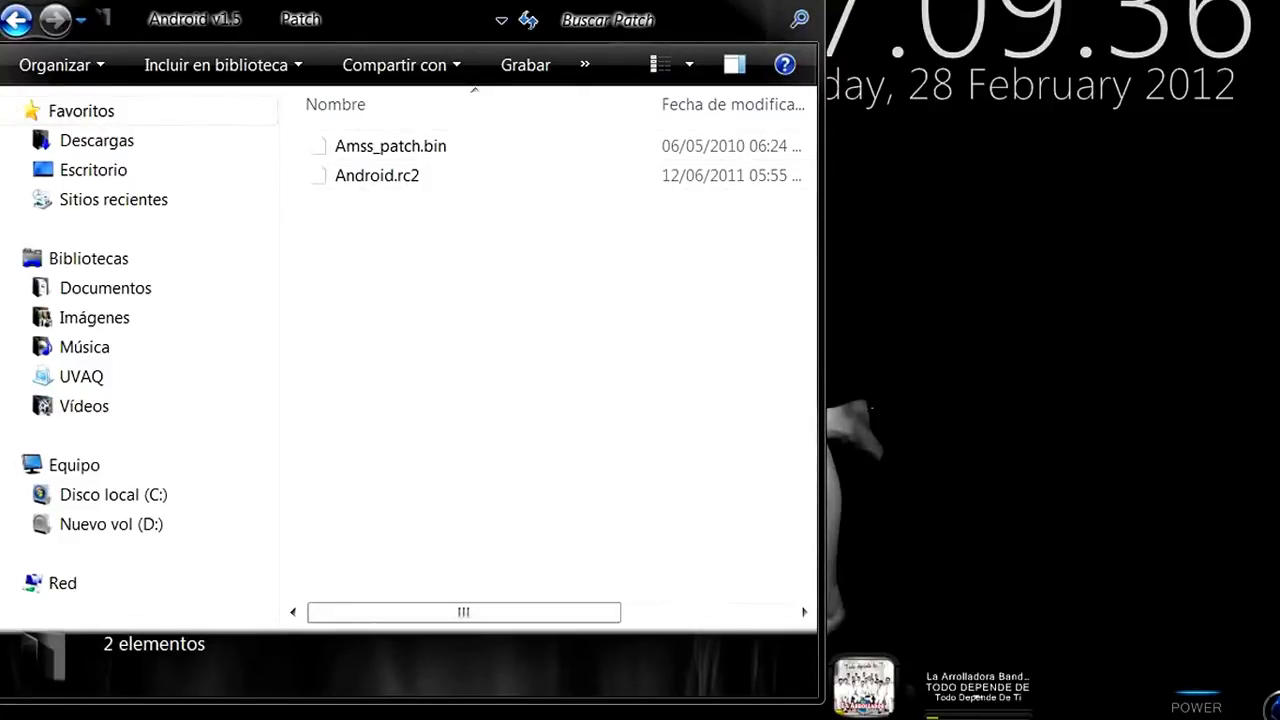
{"action": "left_click", "coordinate": [36, 24]}
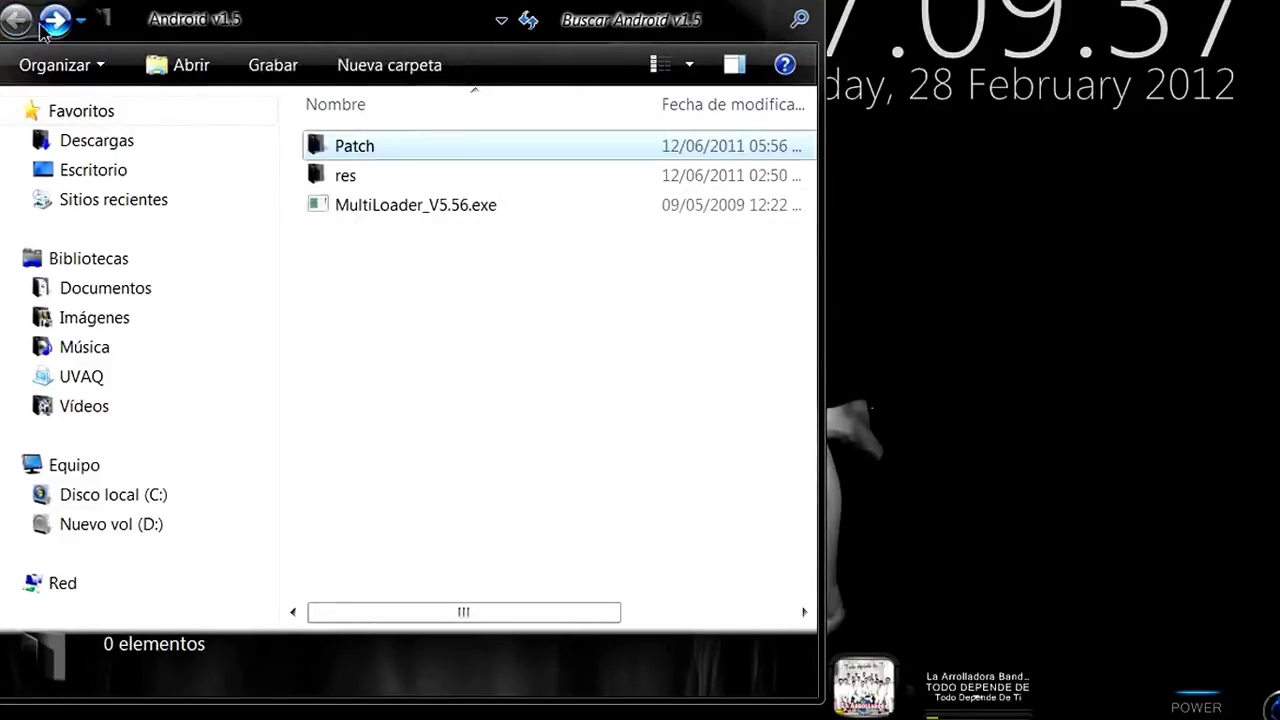
- Look at the contents of the res folder, return to Android v1.5 and select MultiLoader_V5.56.exe
{"action": "left_click", "coordinate": [344, 177]}
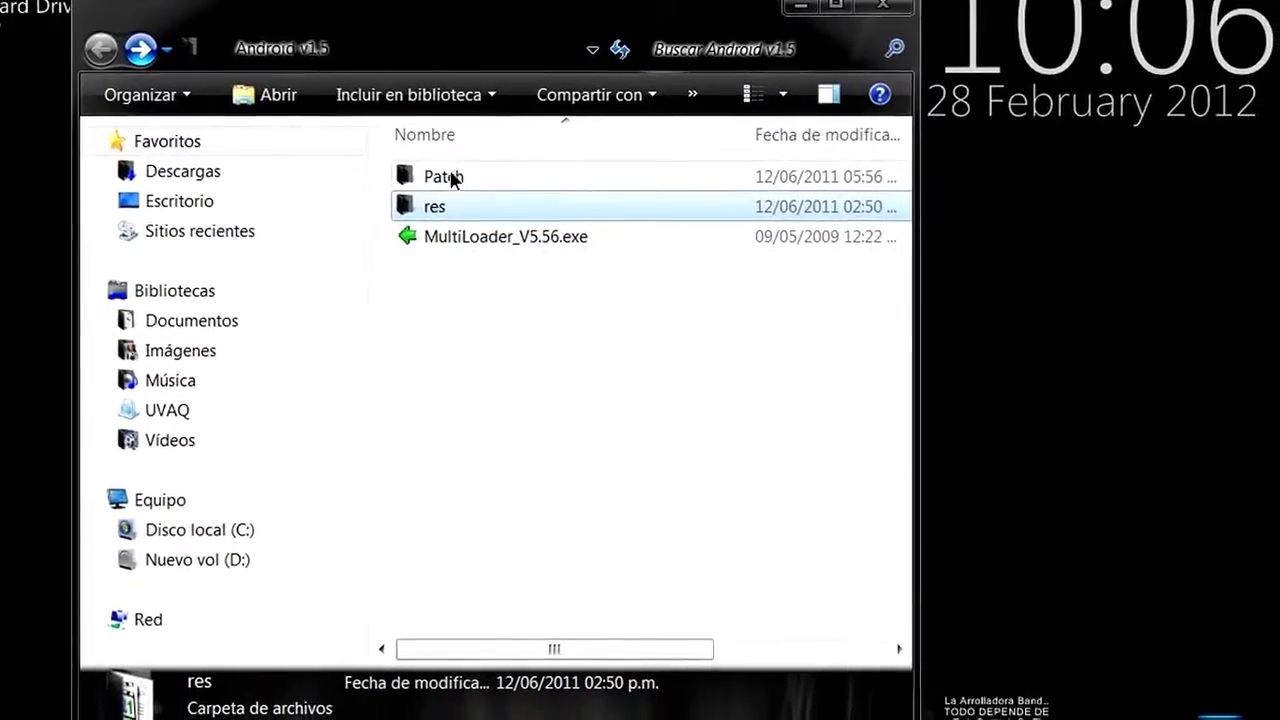
{"action": "double_click", "coordinate": [428, 206]}
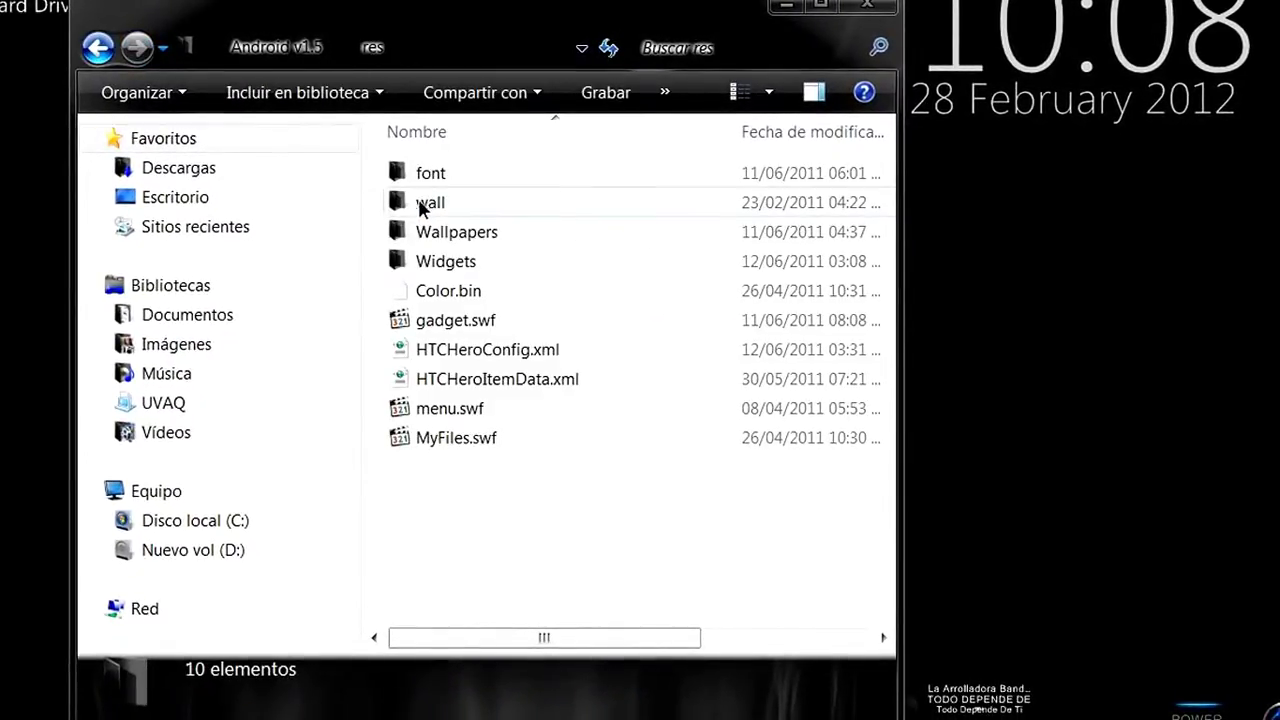
{"action": "key", "text": "BackSpace"}
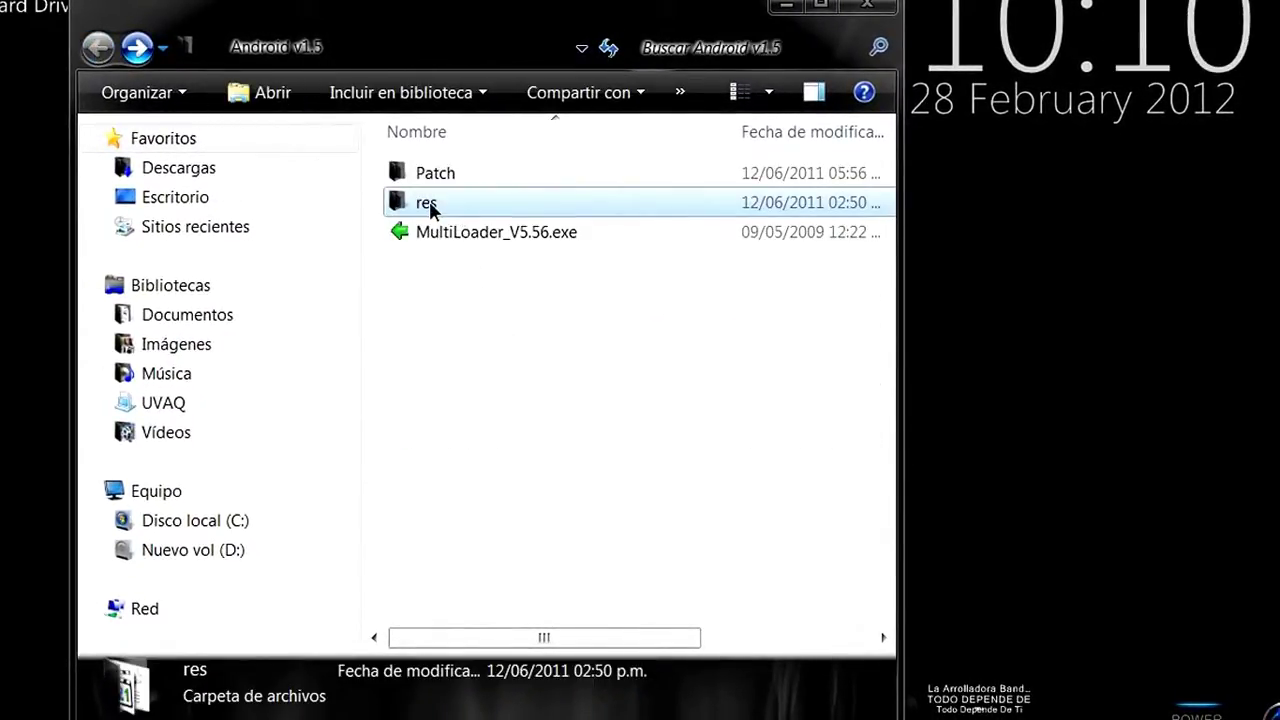
{"action": "left_click", "coordinate": [432, 207]}
{"action": "left_click", "coordinate": [440, 236]}
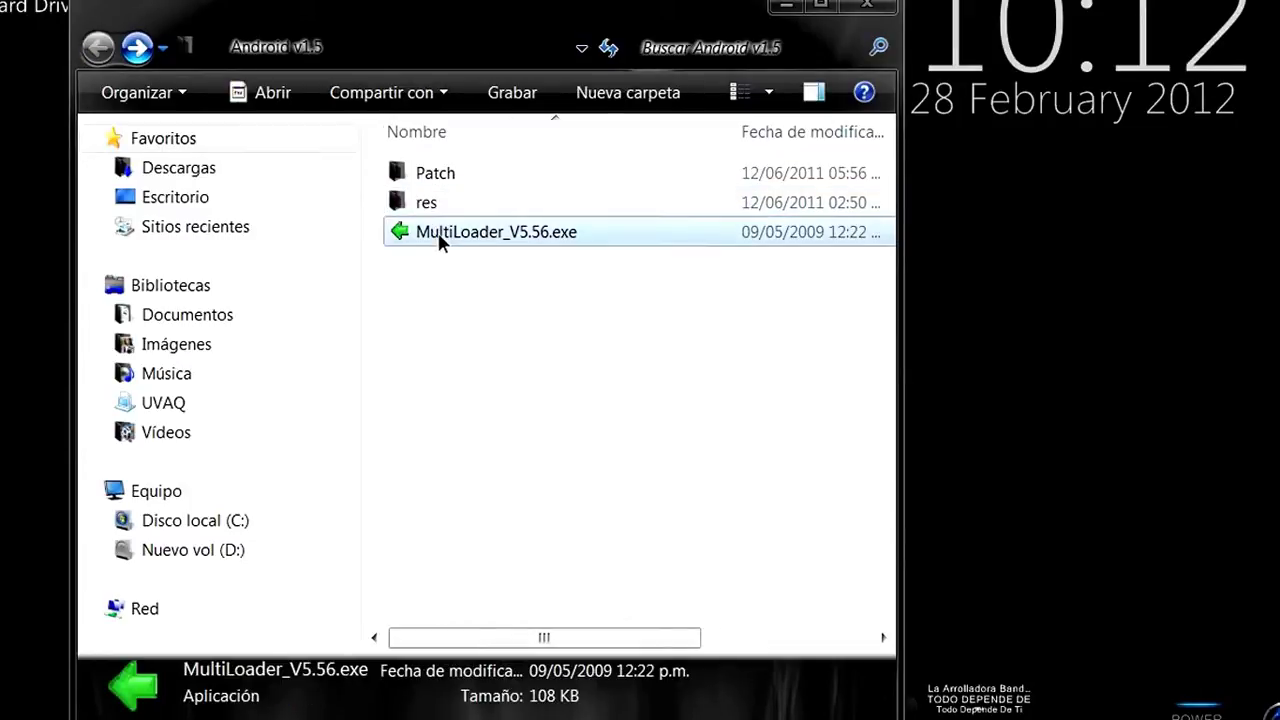
- Minimize the Android v1.5 folder window and enable Boot Change, Full Download and Master Rom in MultiLoader
{"action": "left_click", "coordinate": [440, 263]}
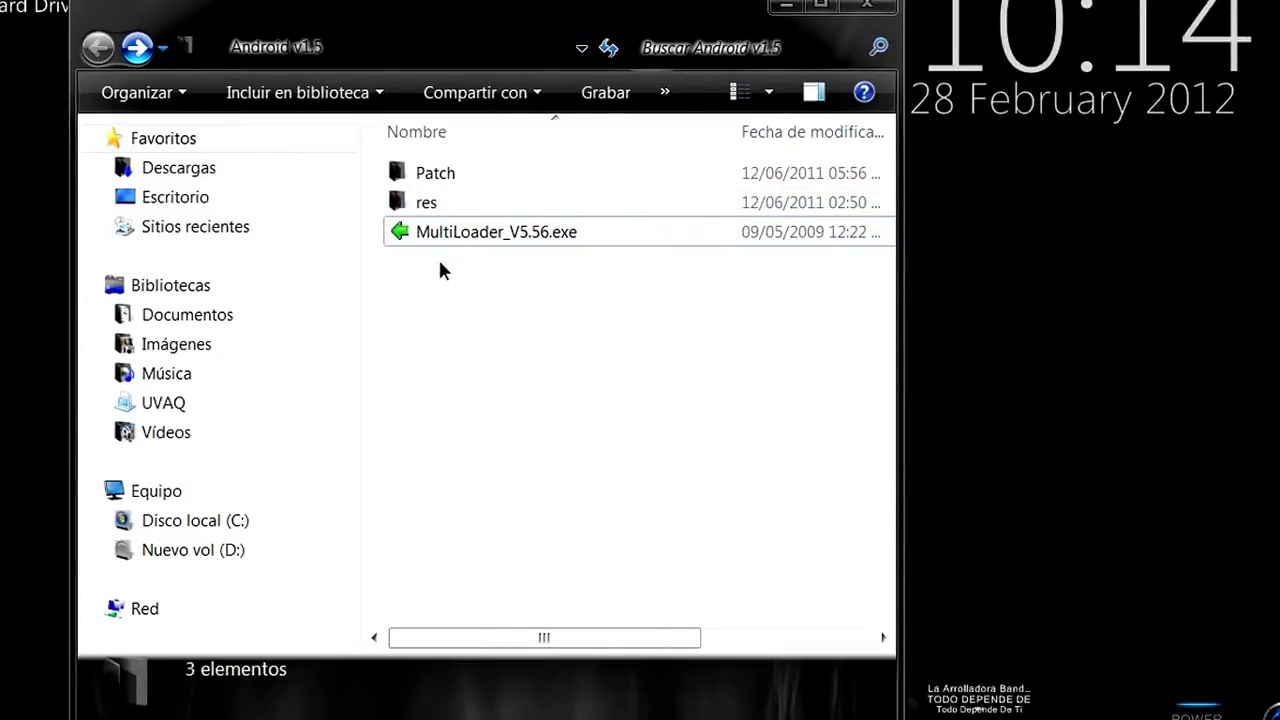
{"action": "left_click", "coordinate": [787, 8]}
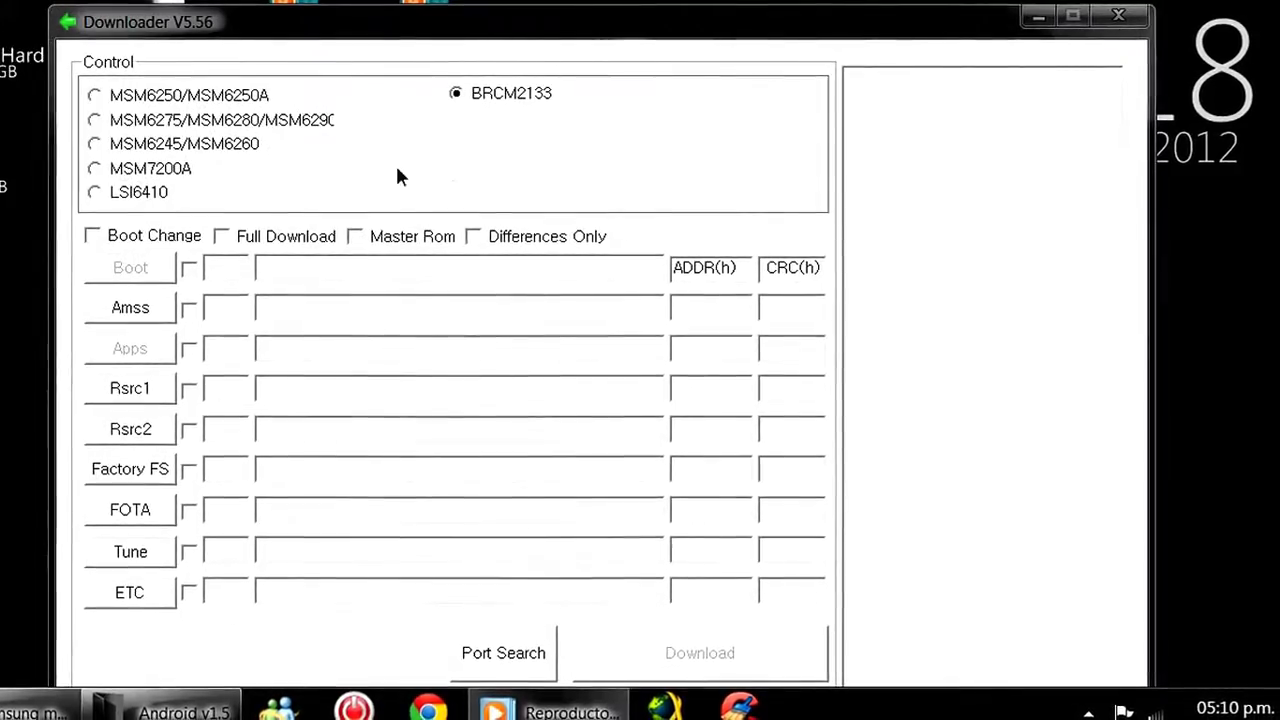
{"action": "left_click", "coordinate": [92, 234]}
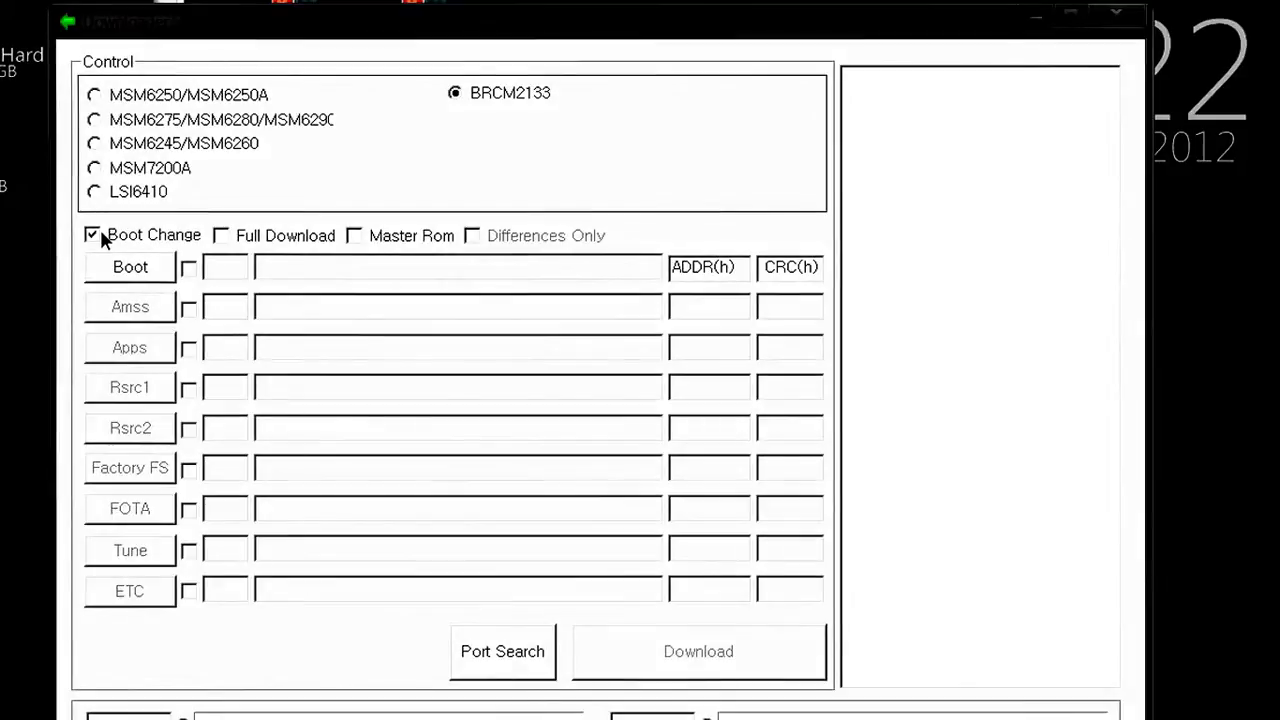
{"action": "left_click", "coordinate": [221, 235]}
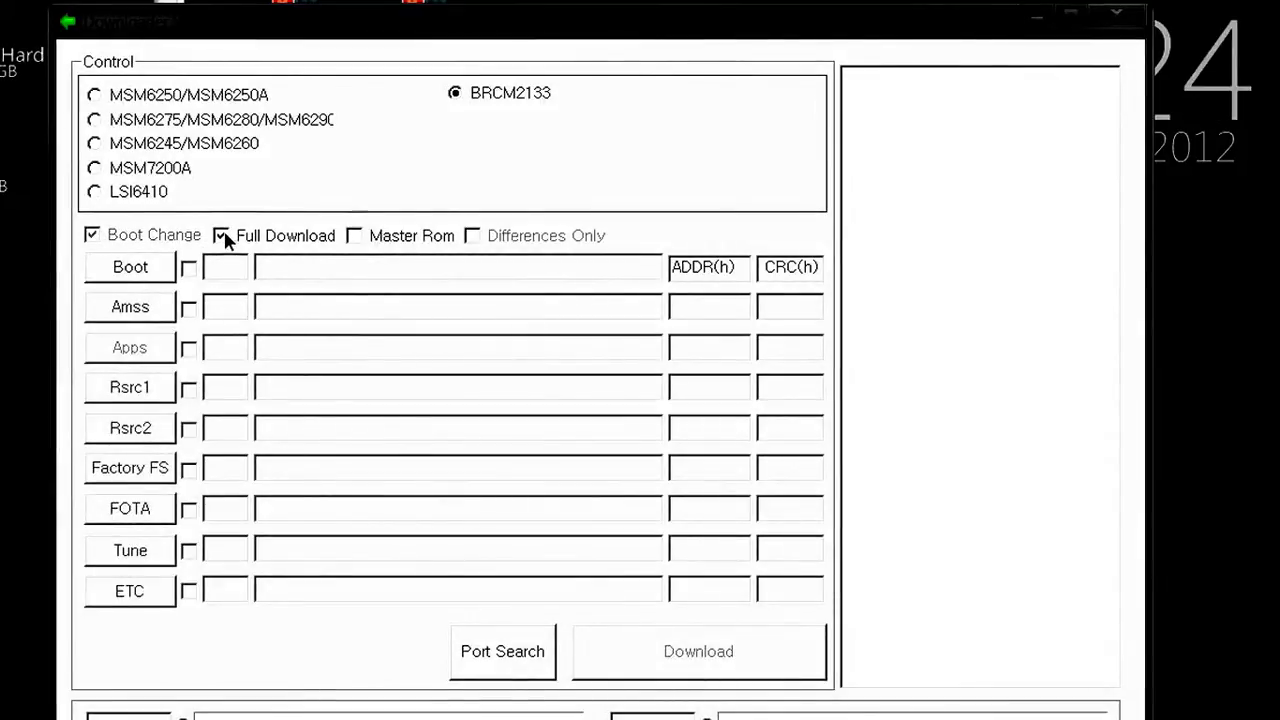
{"action": "left_click", "coordinate": [356, 236]}
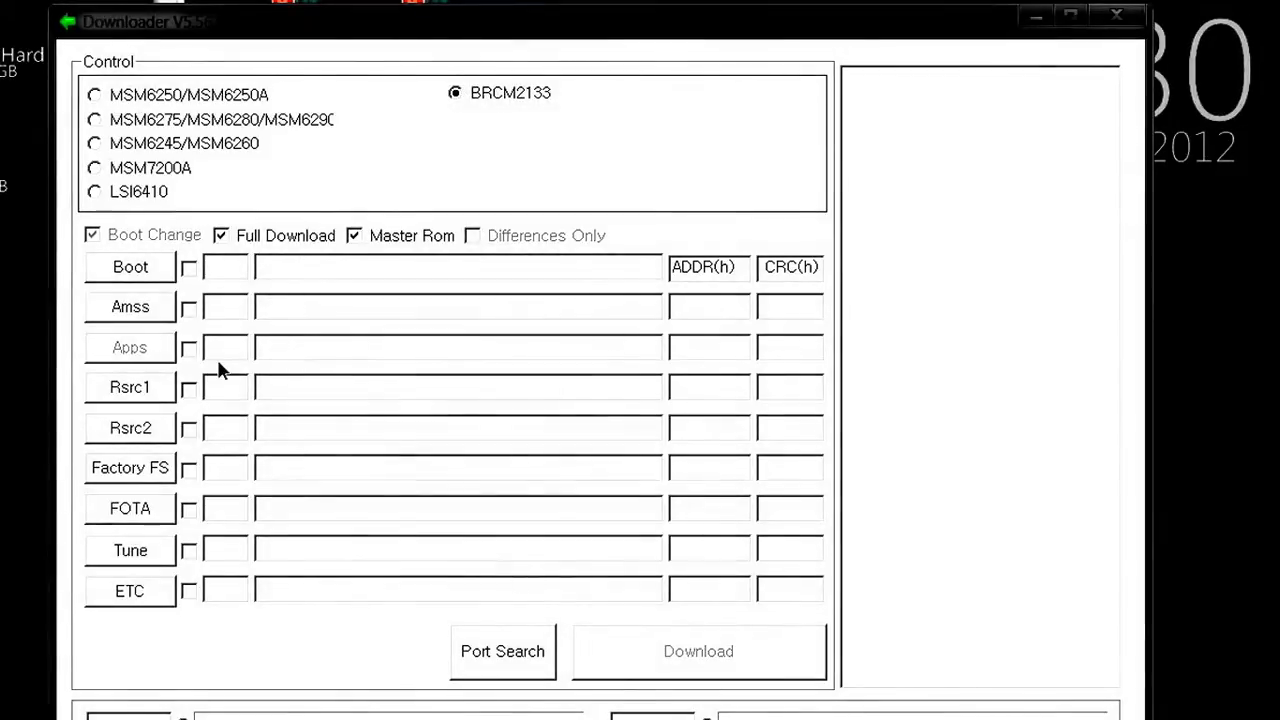
- Set the Boot folder to S3650XEIJ2\COMMON\BOOTFILES on the desktop
{"action": "left_click", "coordinate": [124, 266]}
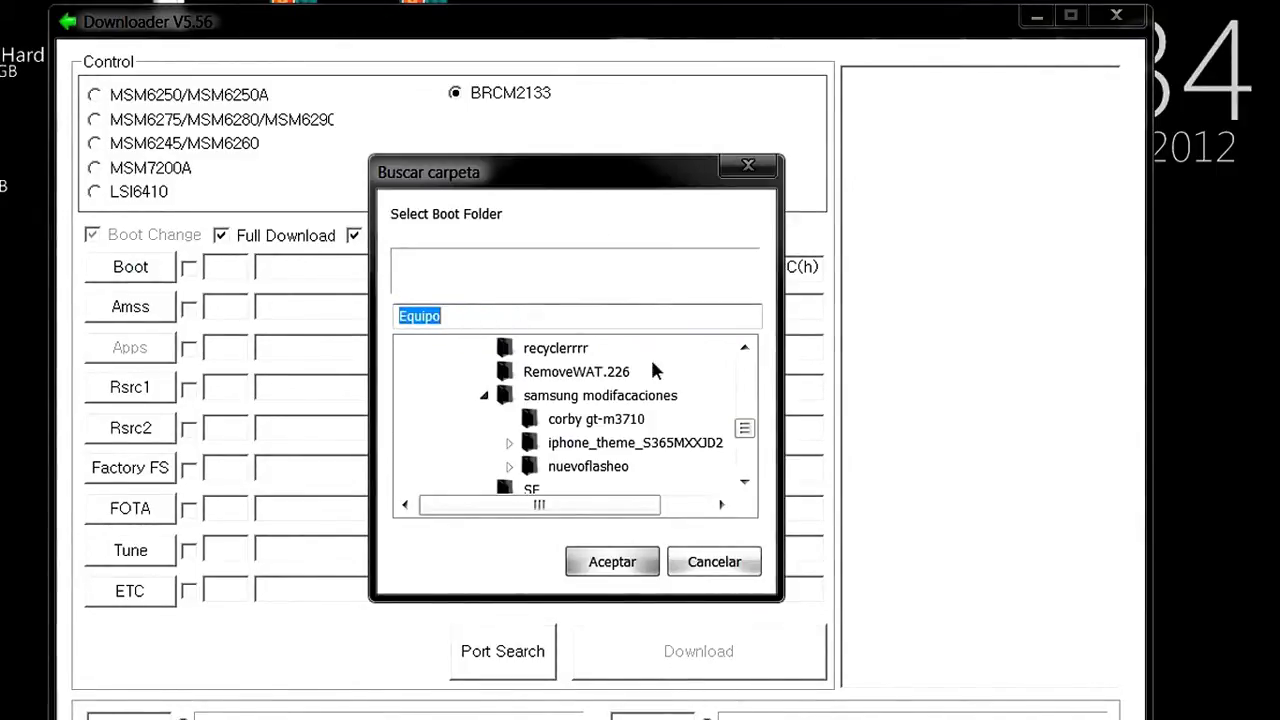
{"action": "left_click_drag", "start_coordinate": [745, 428], "coordinate": [745, 458]}
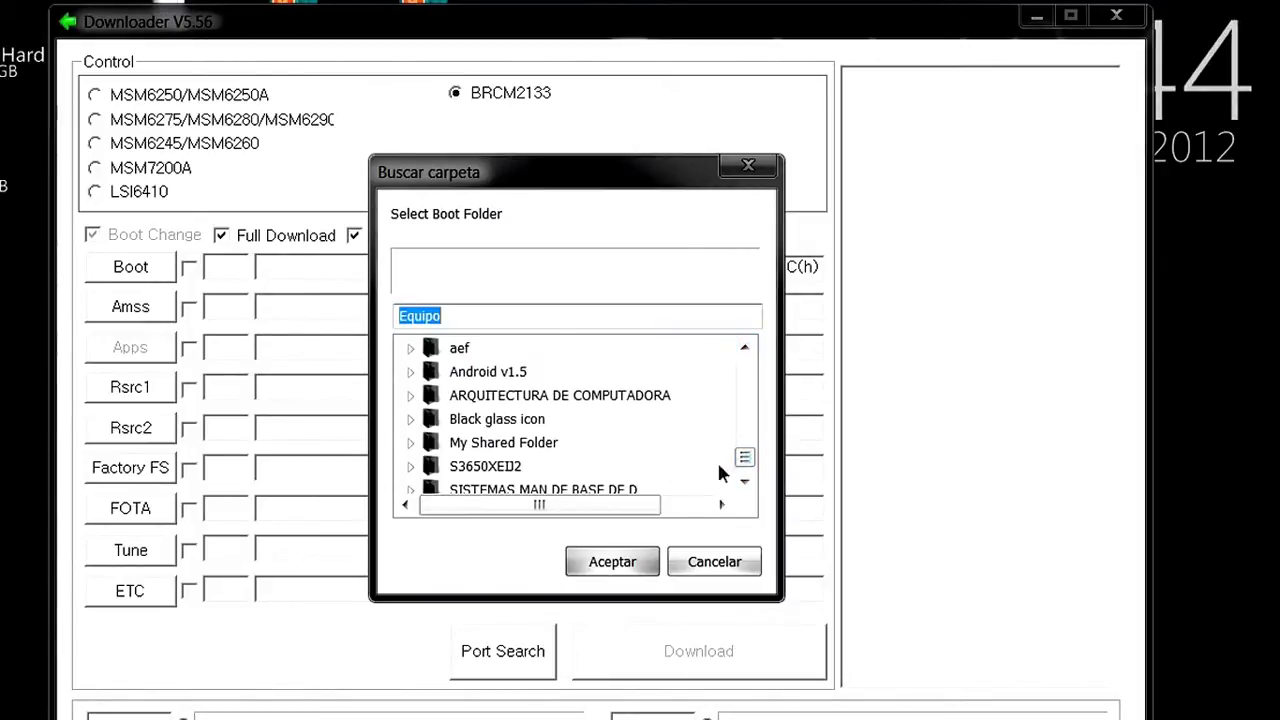
{"action": "left_click", "coordinate": [411, 467]}
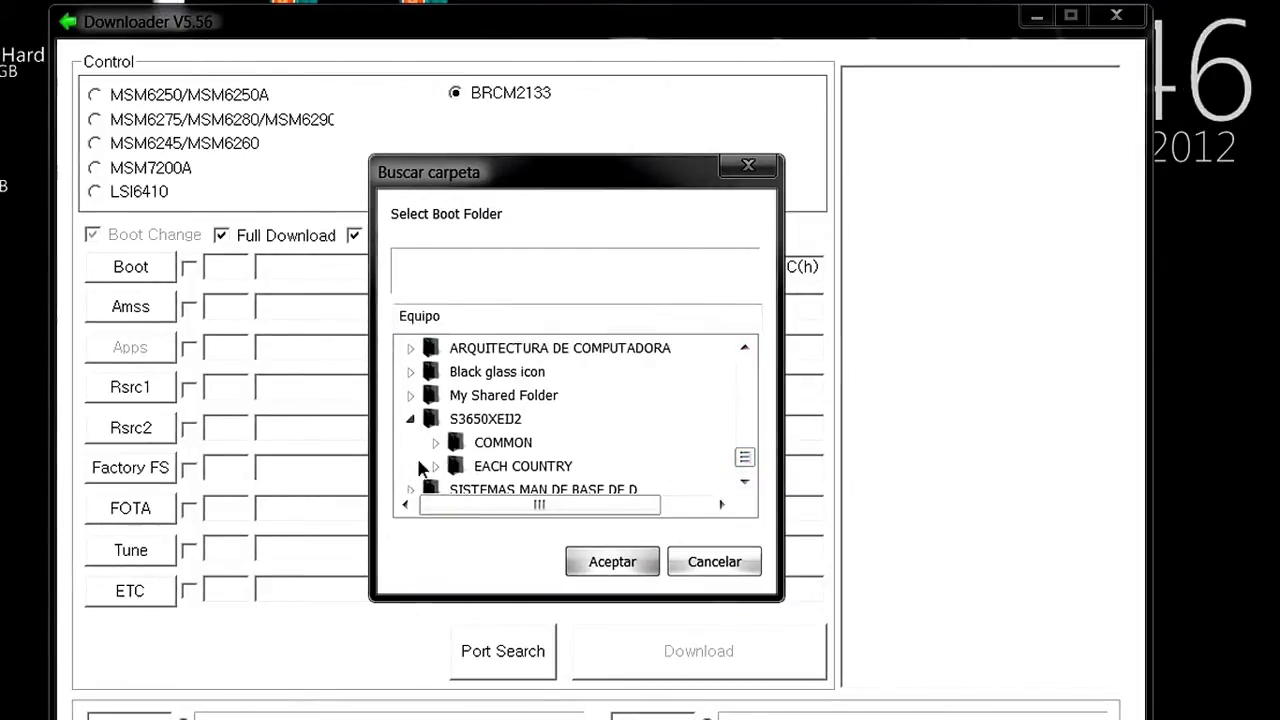
{"action": "double_click", "coordinate": [487, 444]}
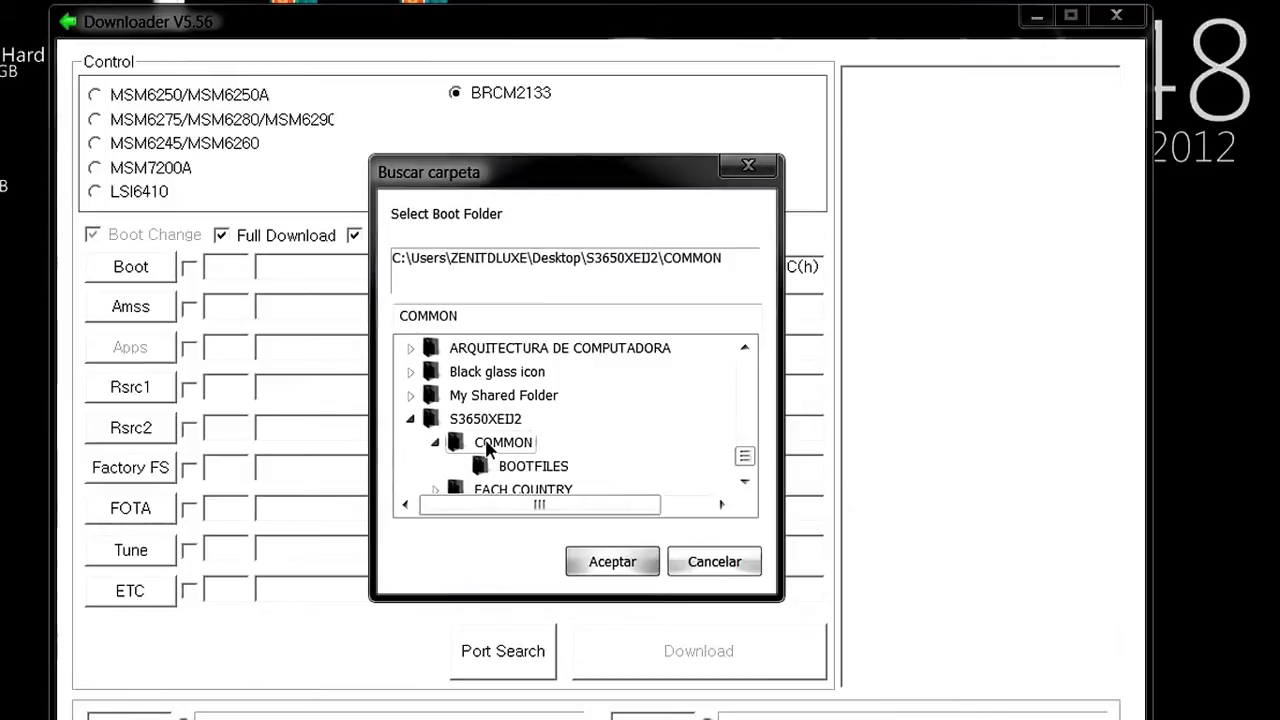
{"action": "left_click", "coordinate": [531, 466]}
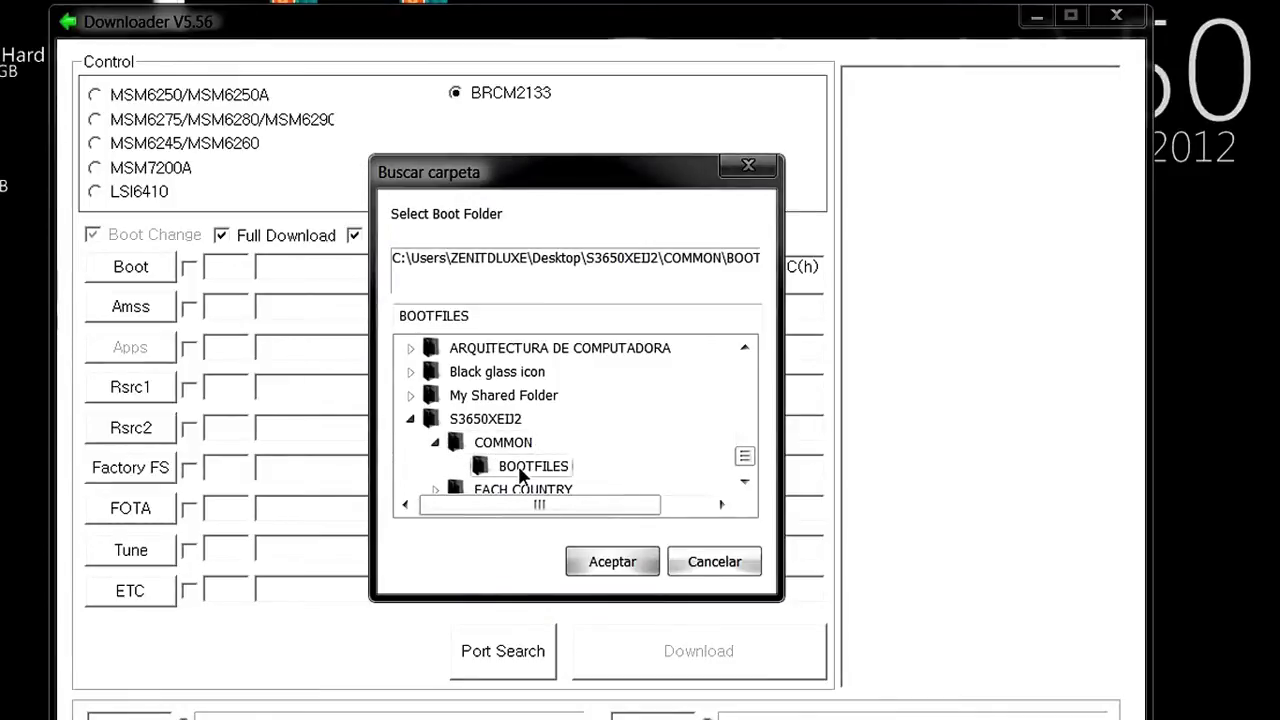
{"action": "left_click", "coordinate": [616, 562]}
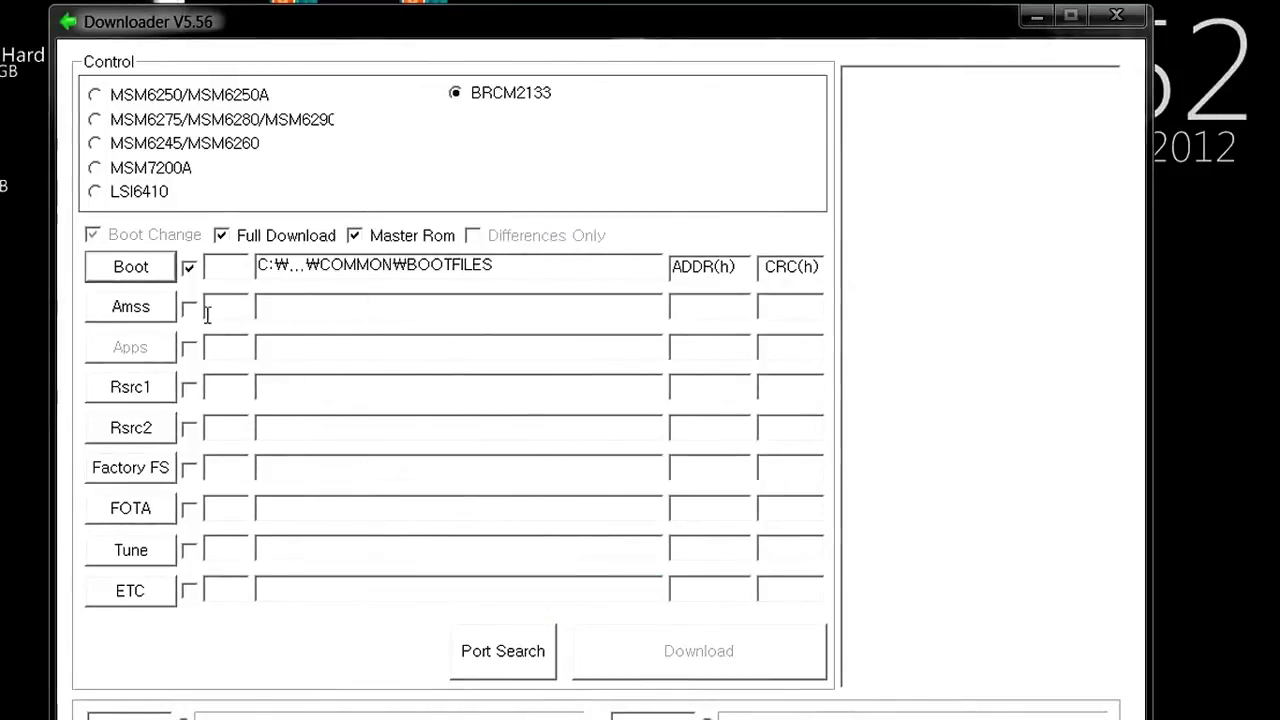
- Load apps_compressed.bin as the Amss file and Rsrc_S3650_Open_Europe_Slav.rc1 as the Rsrc1 file from S3650XEIJ2\COMMON on the desktop
{"action": "left_click", "coordinate": [152, 305]}
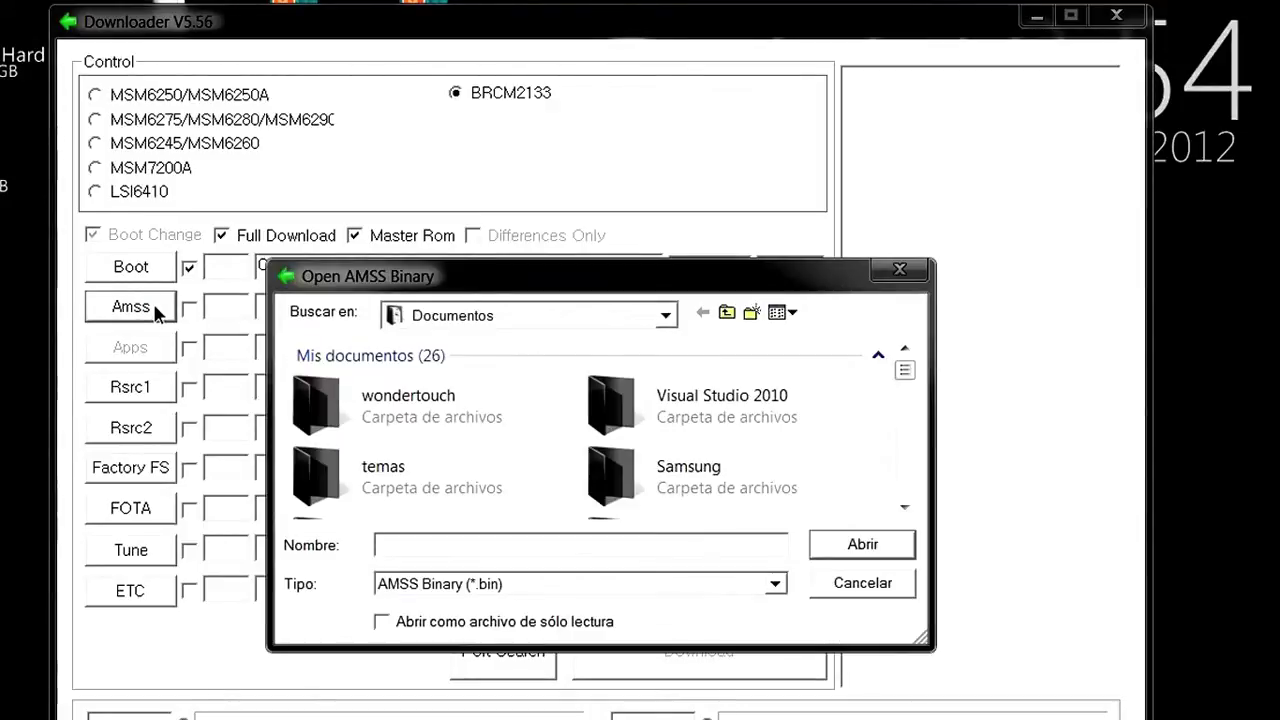
{"action": "left_click", "coordinate": [727, 313]}
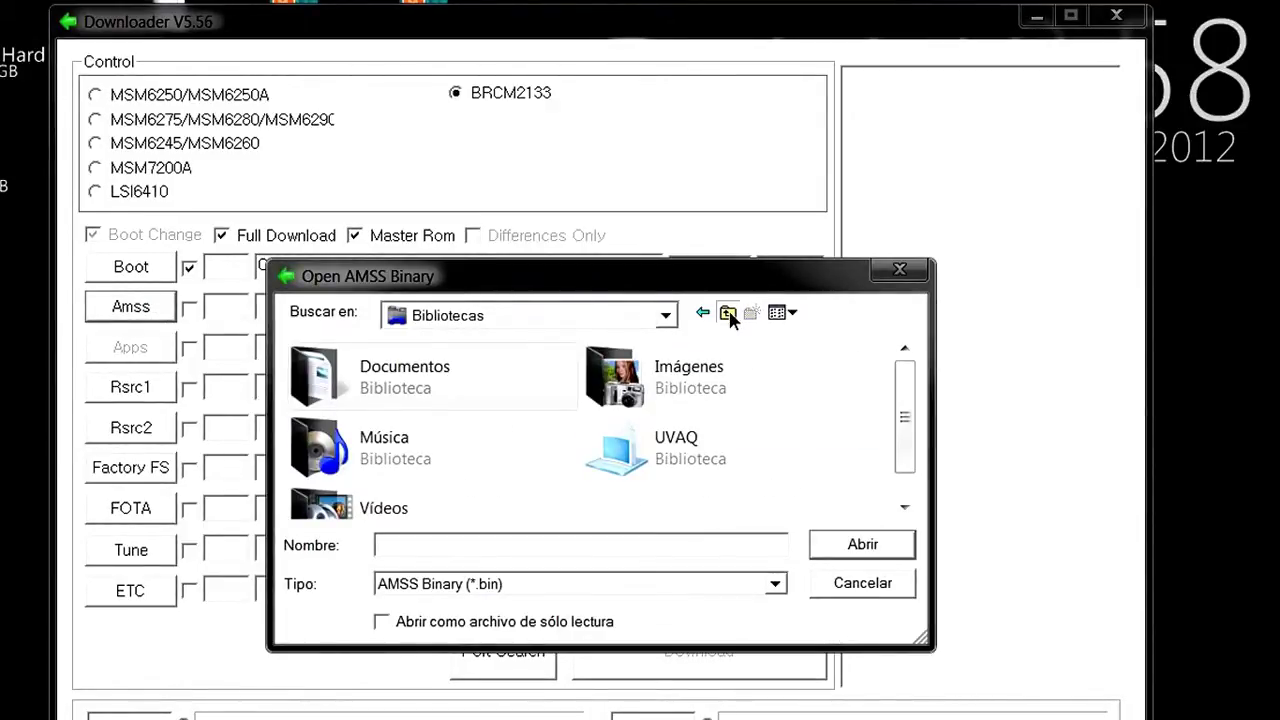
{"action": "left_click", "coordinate": [729, 312]}
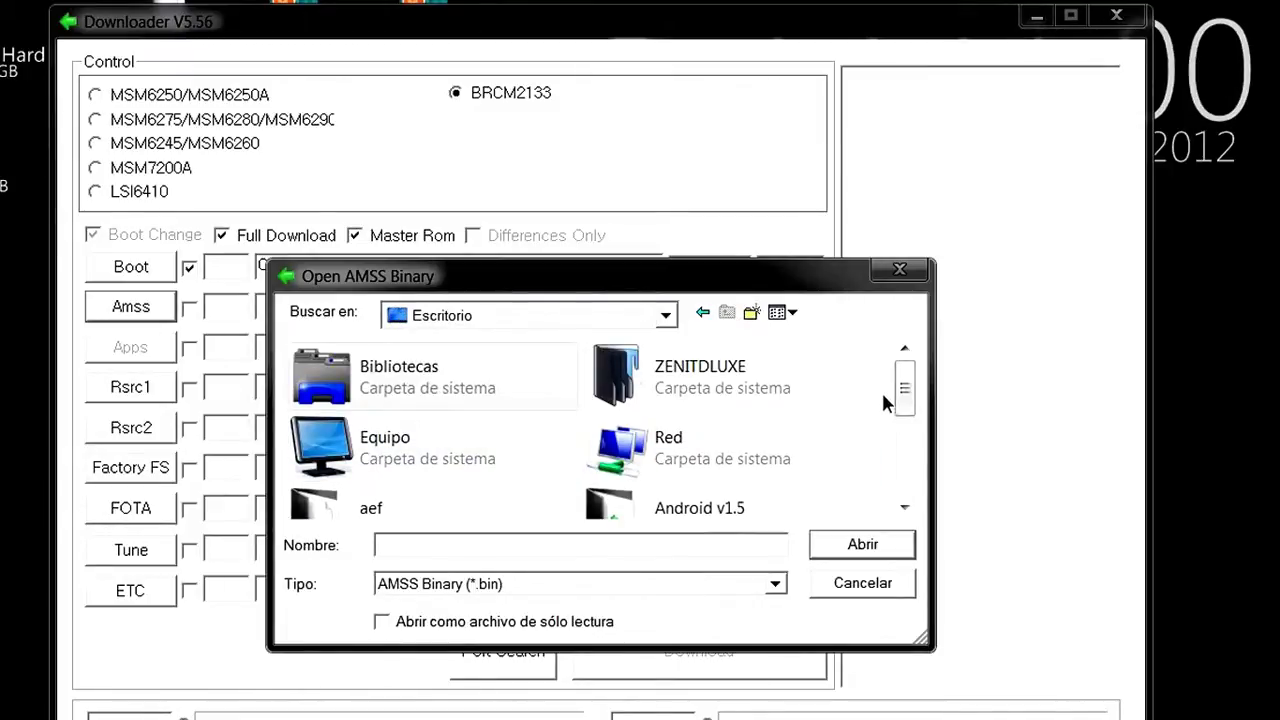
{"action": "left_click_drag", "start_coordinate": [894, 391], "coordinate": [906, 461]}
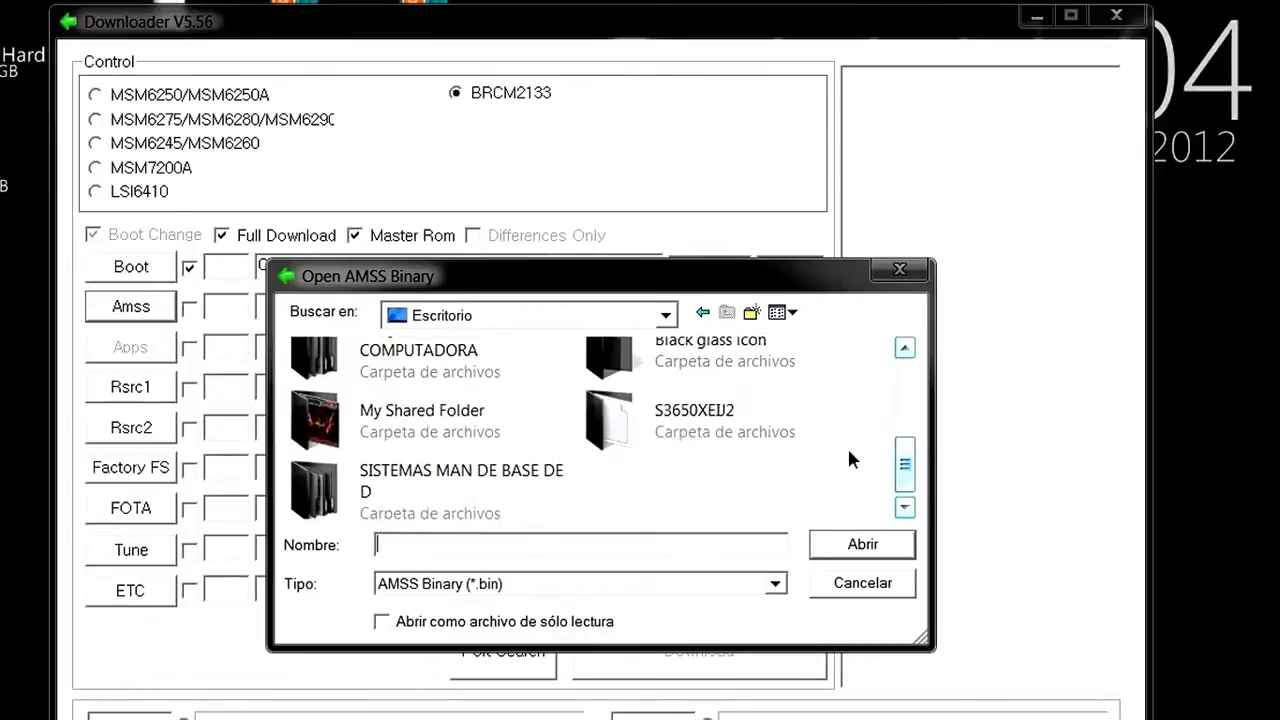
{"action": "double_click", "coordinate": [629, 428]}
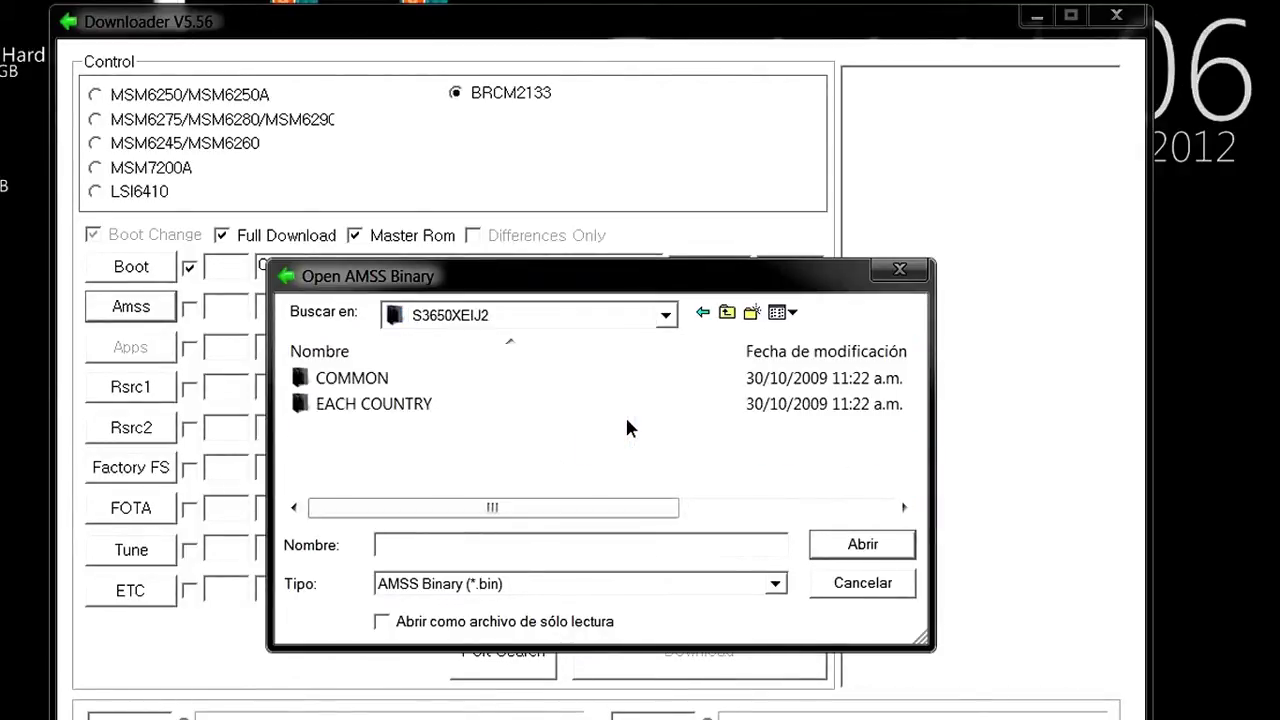
{"action": "double_click", "coordinate": [389, 379]}
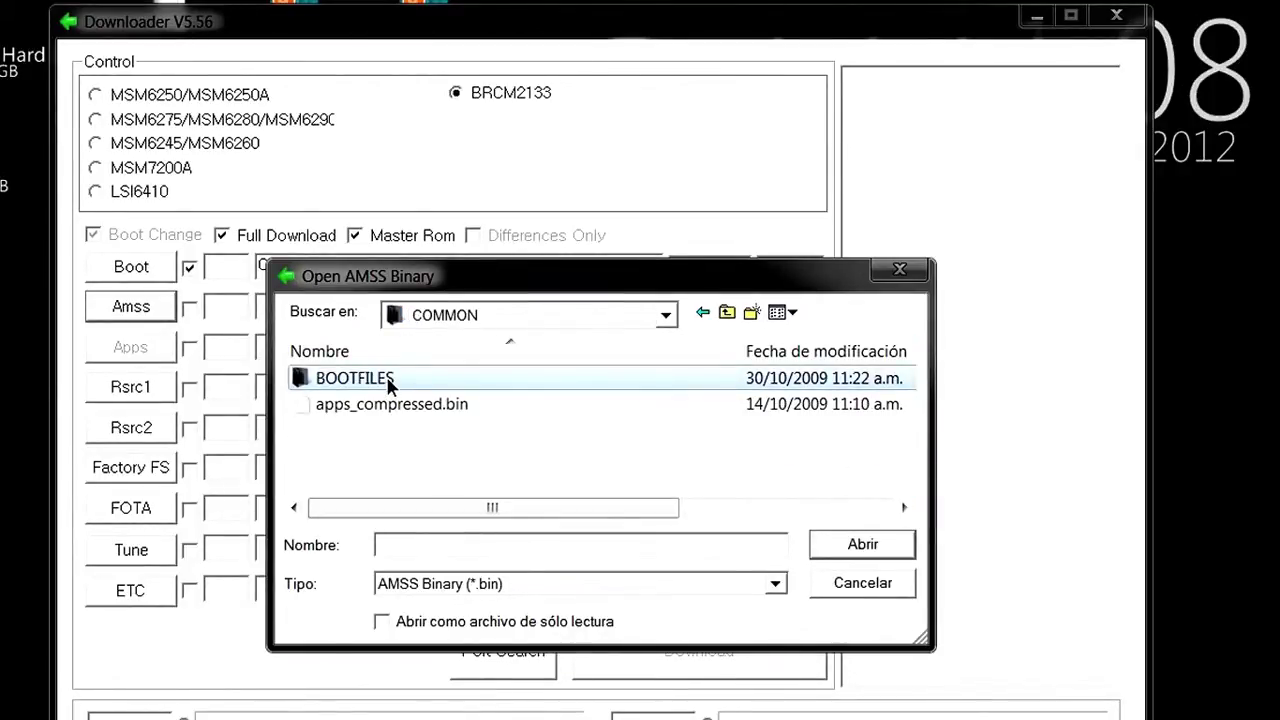
{"action": "left_click", "coordinate": [420, 405]}
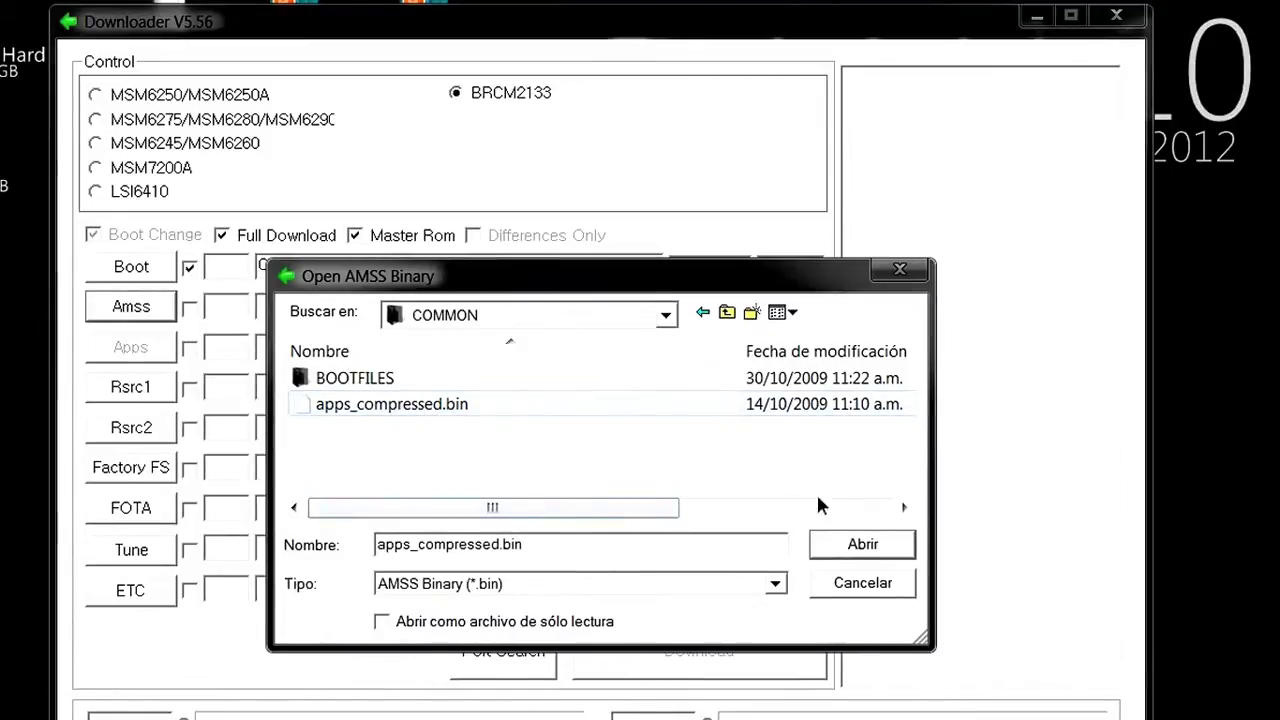
{"action": "left_click", "coordinate": [872, 546]}
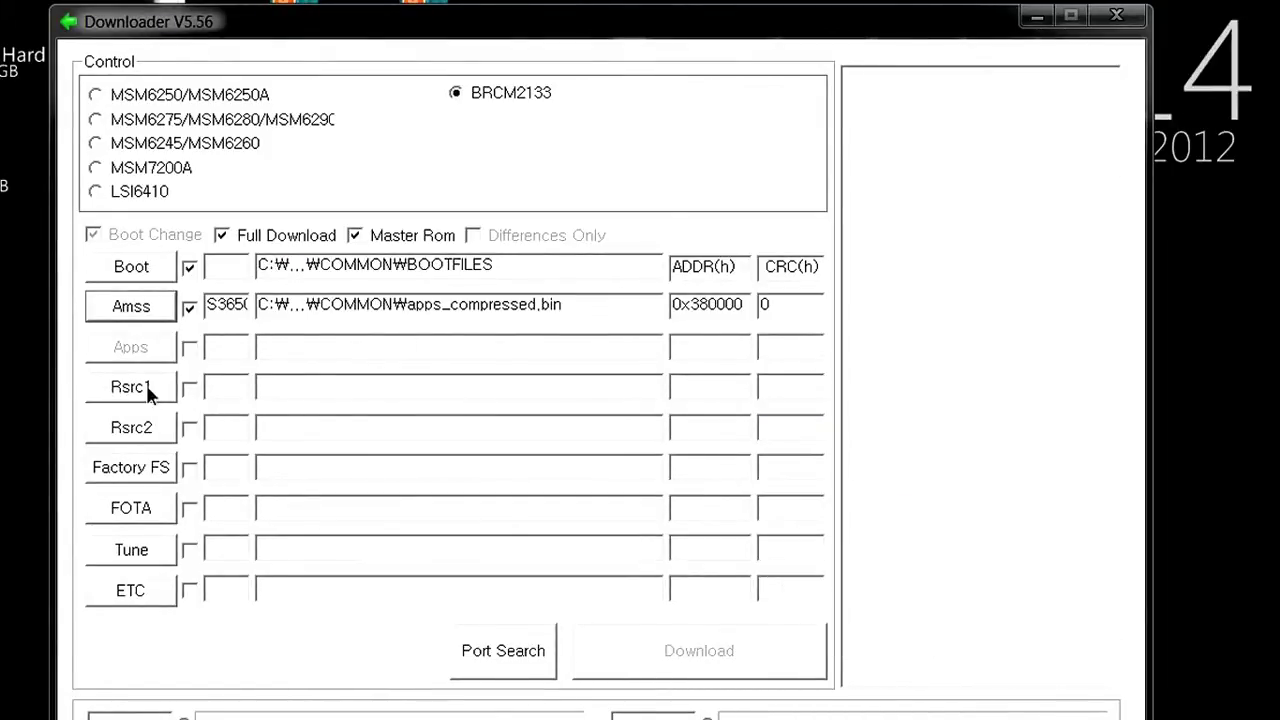
{"action": "left_click", "coordinate": [146, 385]}
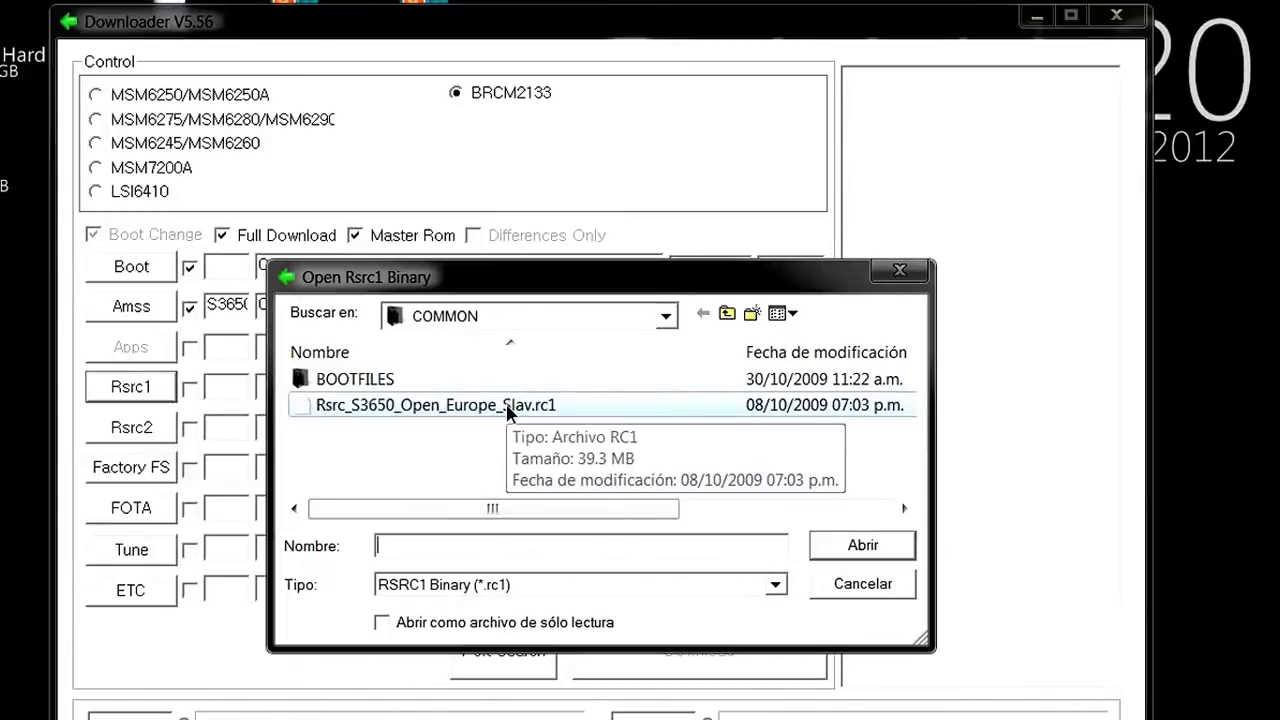
{"action": "double_click", "coordinate": [560, 404]}
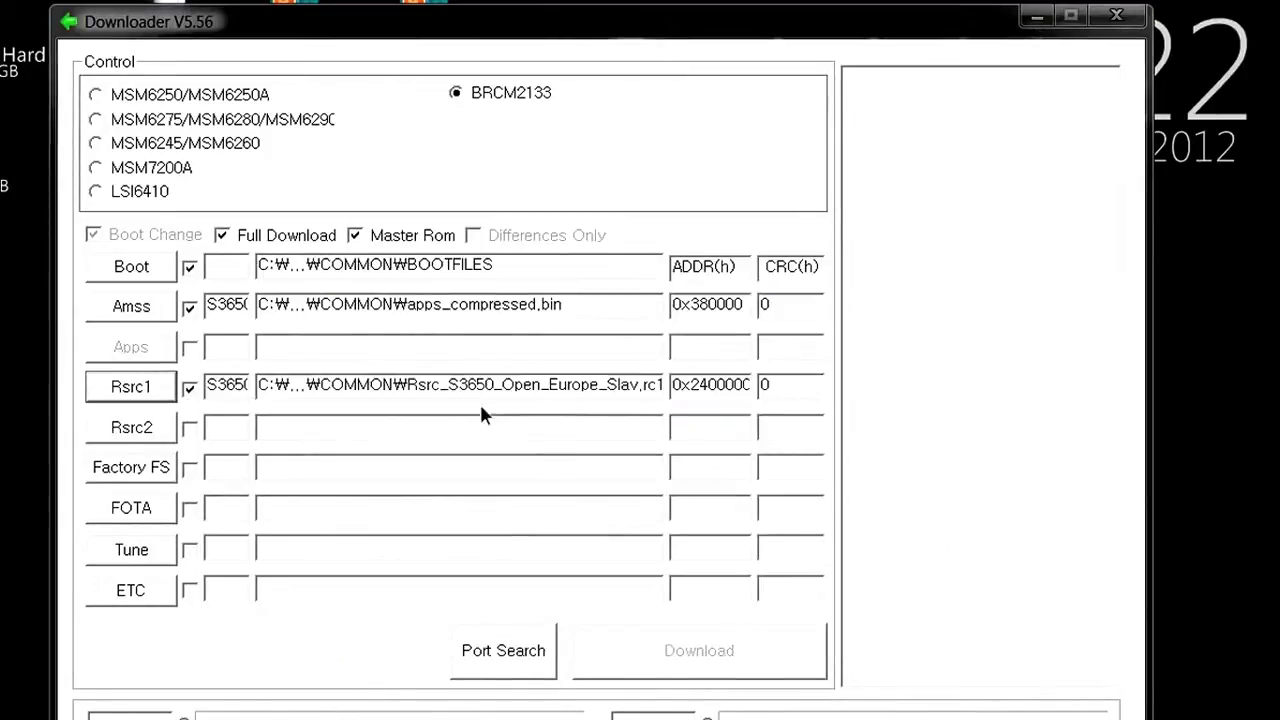
- Load Rsrc2_S3650(Low)_CIS.rc2 as Rsrc2 and FactoryFs_S3650_Open_Europe_Slav.ffs as Factory FS from the EACH COUNTRY\CIS folder
{"action": "left_click", "coordinate": [149, 434]}
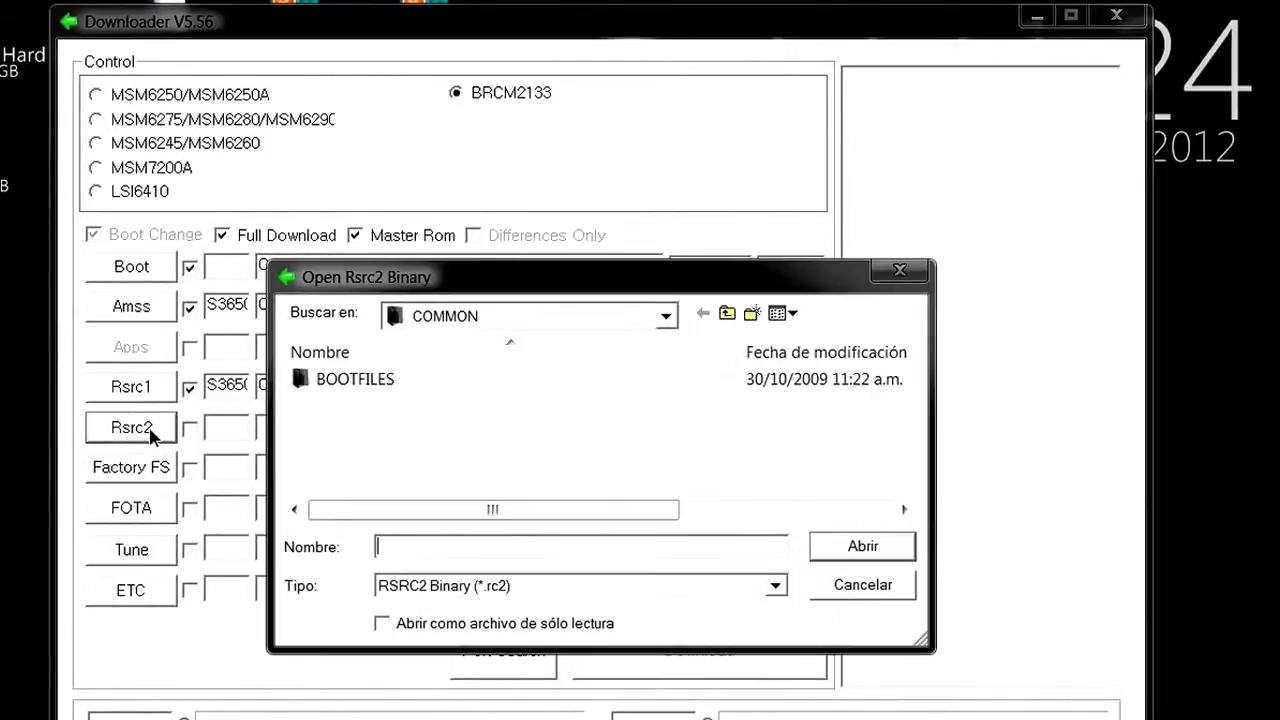
{"action": "left_click", "coordinate": [727, 318]}
{"action": "left_click", "coordinate": [389, 403]}
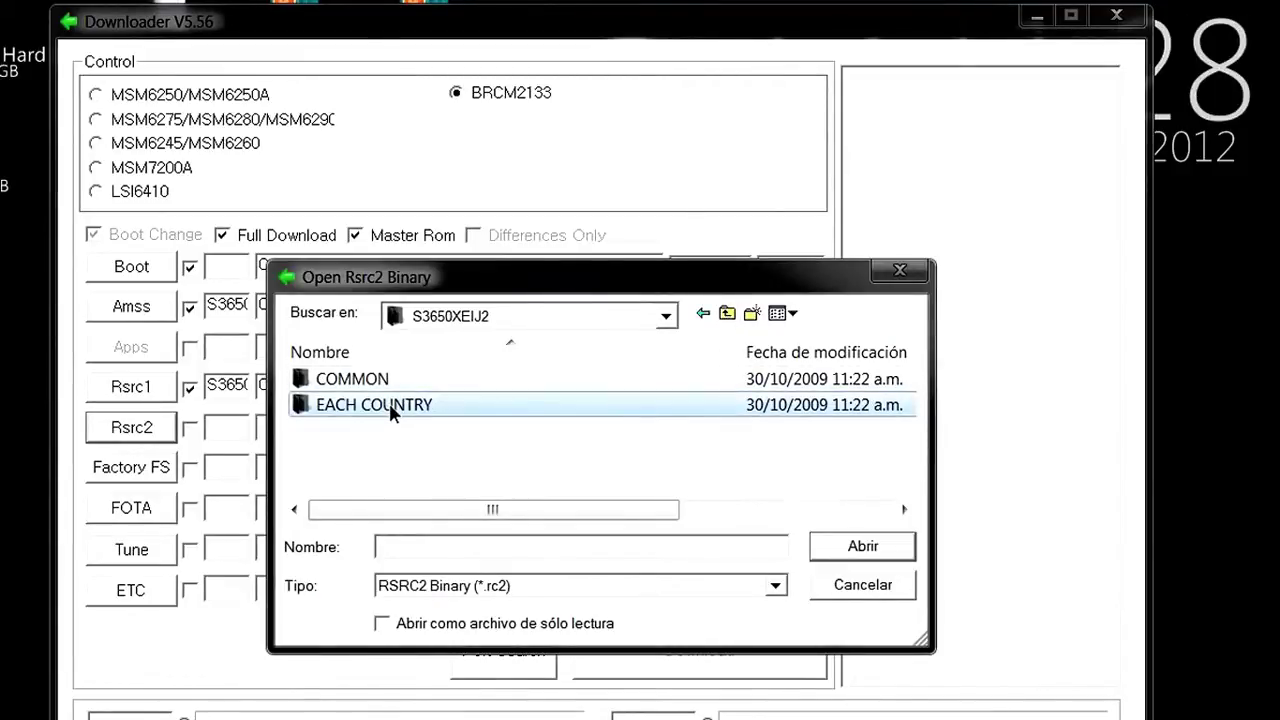
{"action": "double_click", "coordinate": [389, 403]}
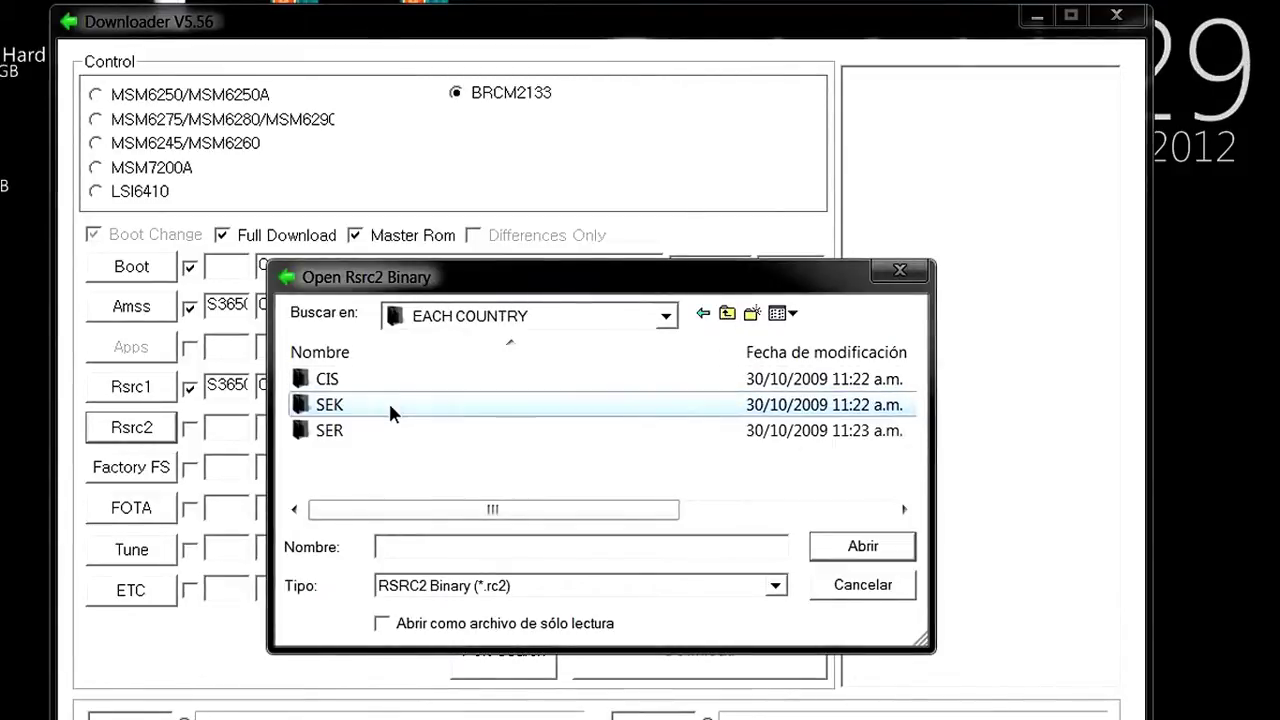
{"action": "double_click", "coordinate": [332, 384]}
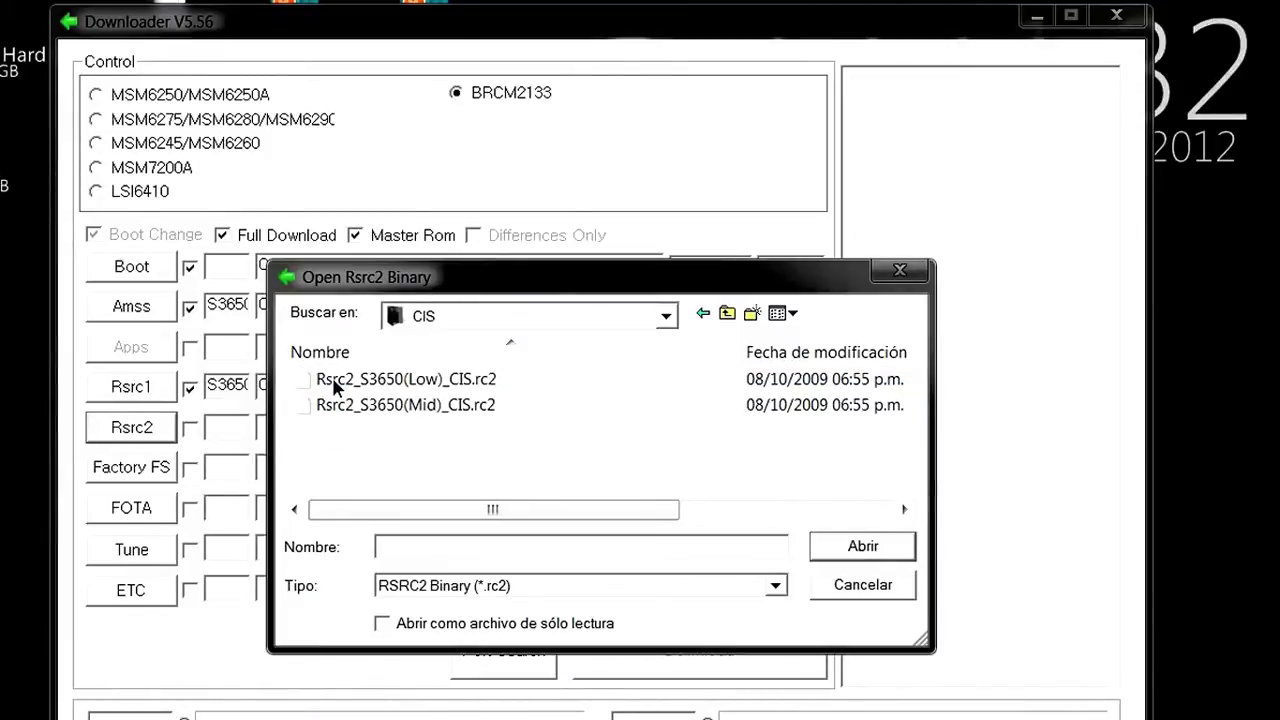
{"action": "double_click", "coordinate": [421, 380]}
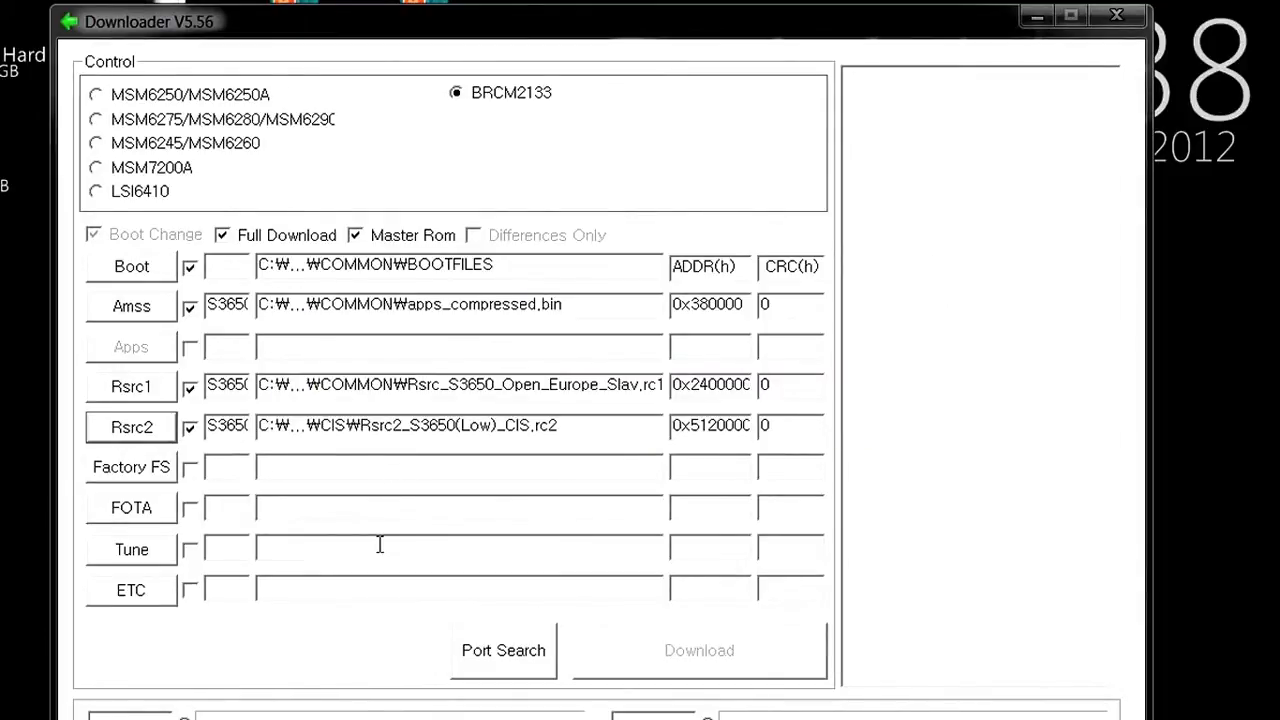
{"action": "left_click", "coordinate": [146, 474]}
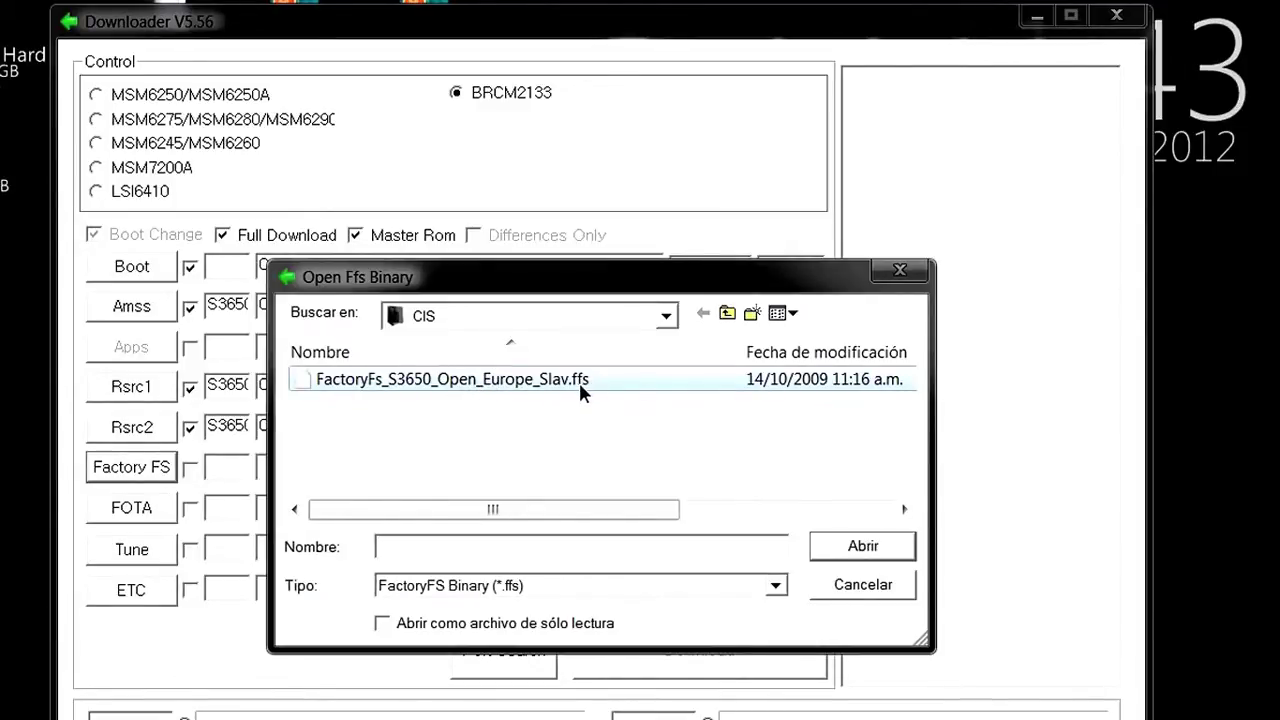
{"action": "double_click", "coordinate": [517, 380]}
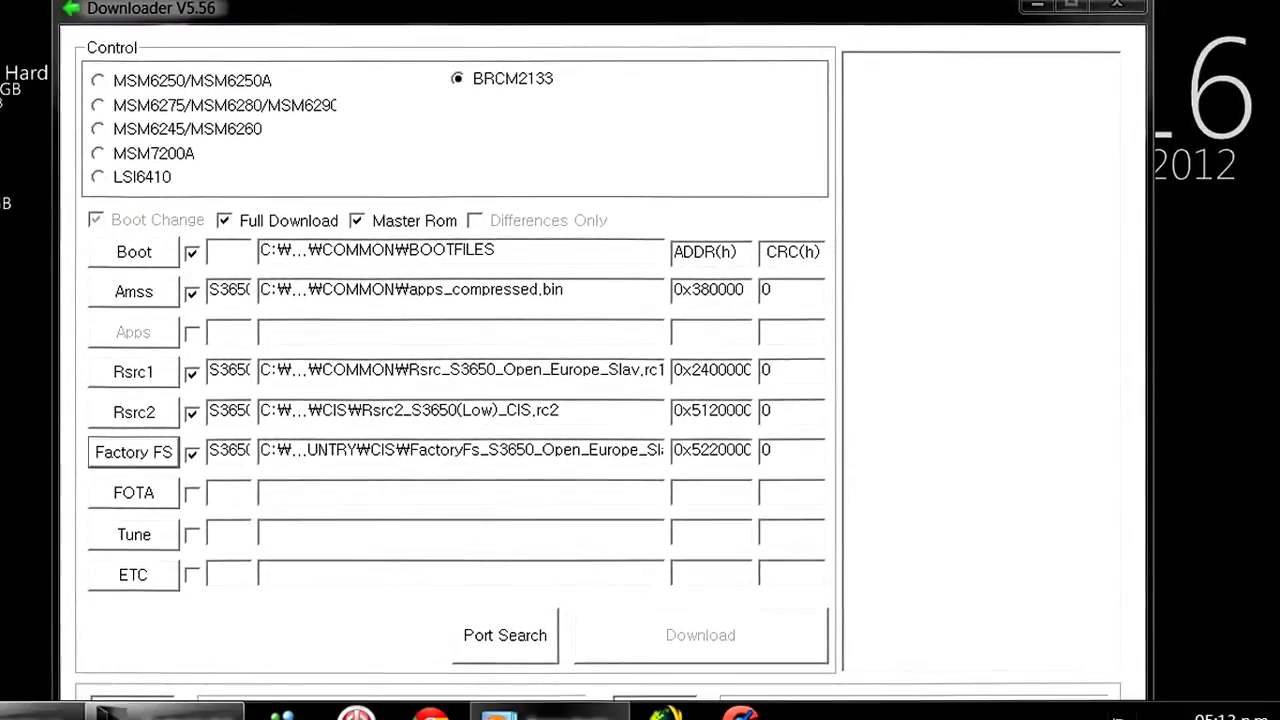
- Look through the hidden notification-area icons
{"action": "left_click", "coordinate": [1087, 716]}
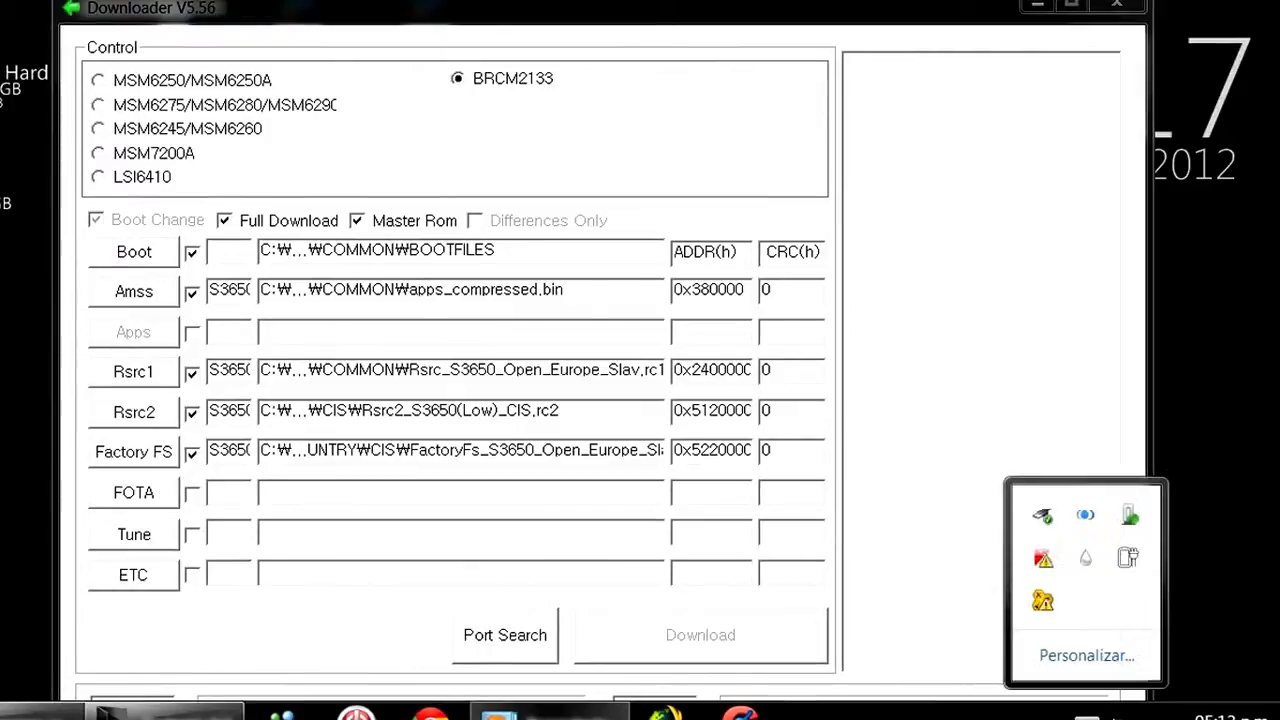
{"action": "left_click", "coordinate": [1130, 515]}
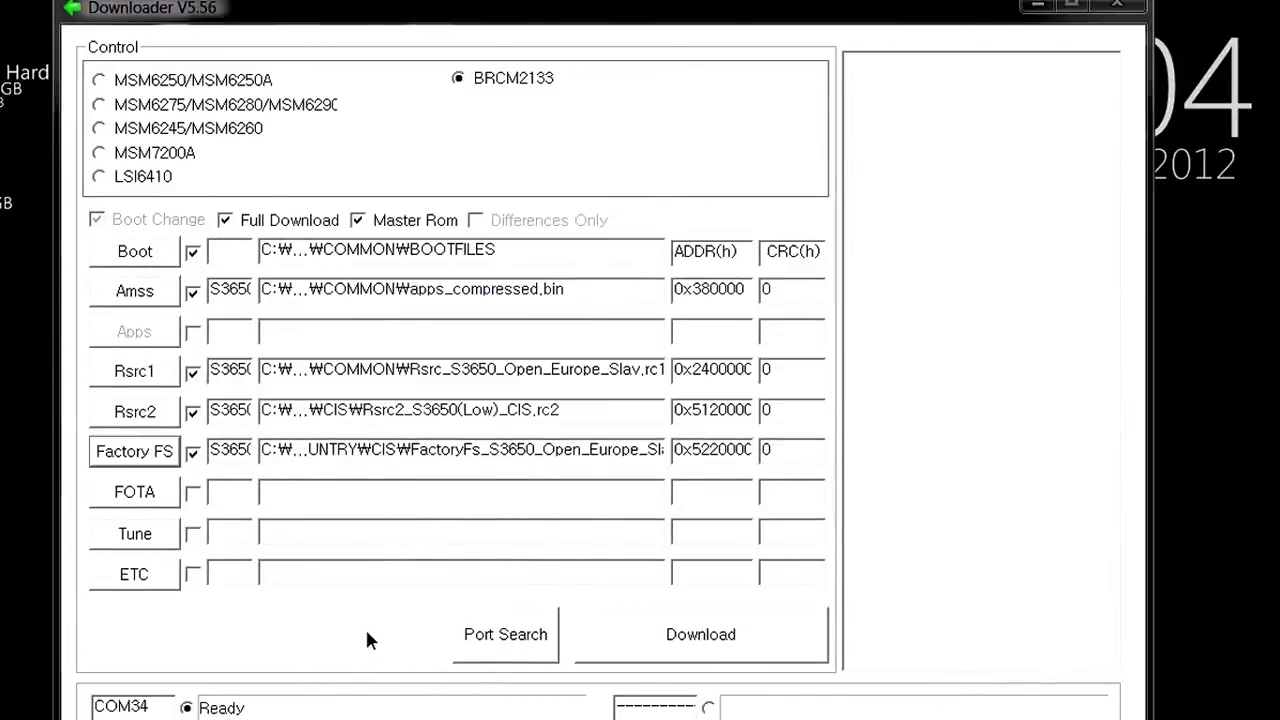
- Search the ports for the connected S3650 phone and start the firmware download to it
{"action": "left_click", "coordinate": [501, 635]}
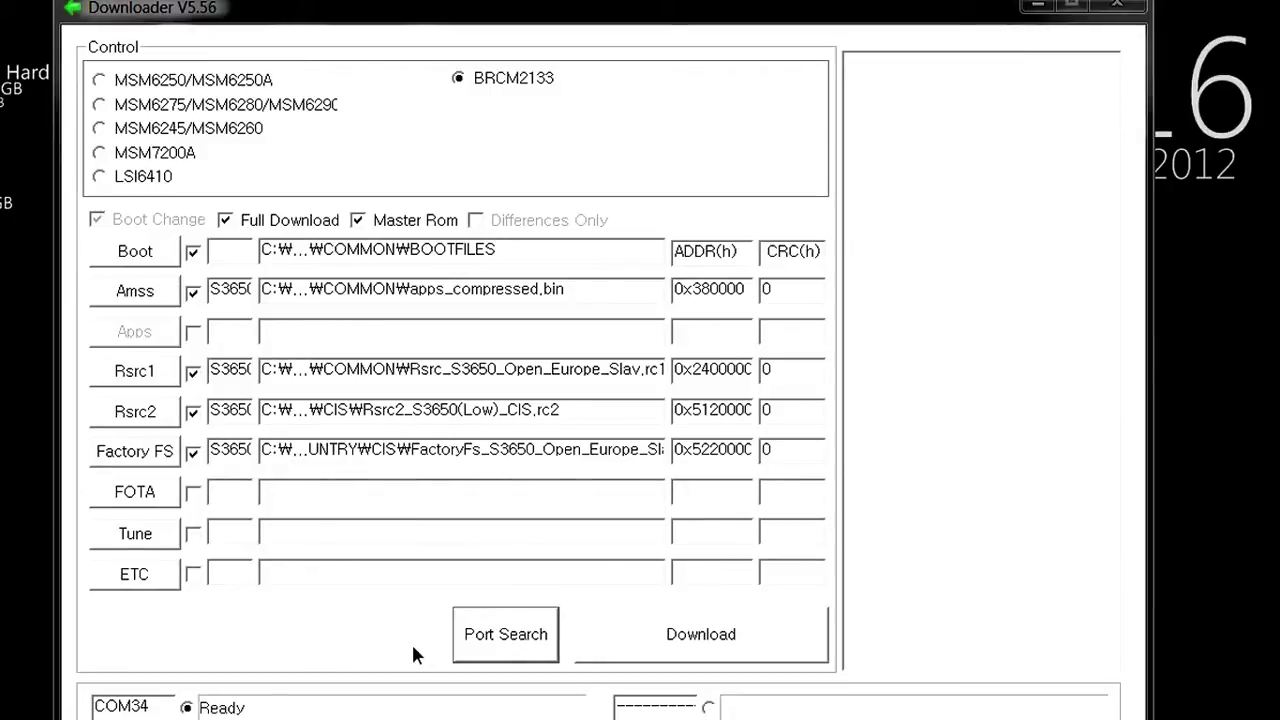
{"action": "left_click", "coordinate": [488, 634]}
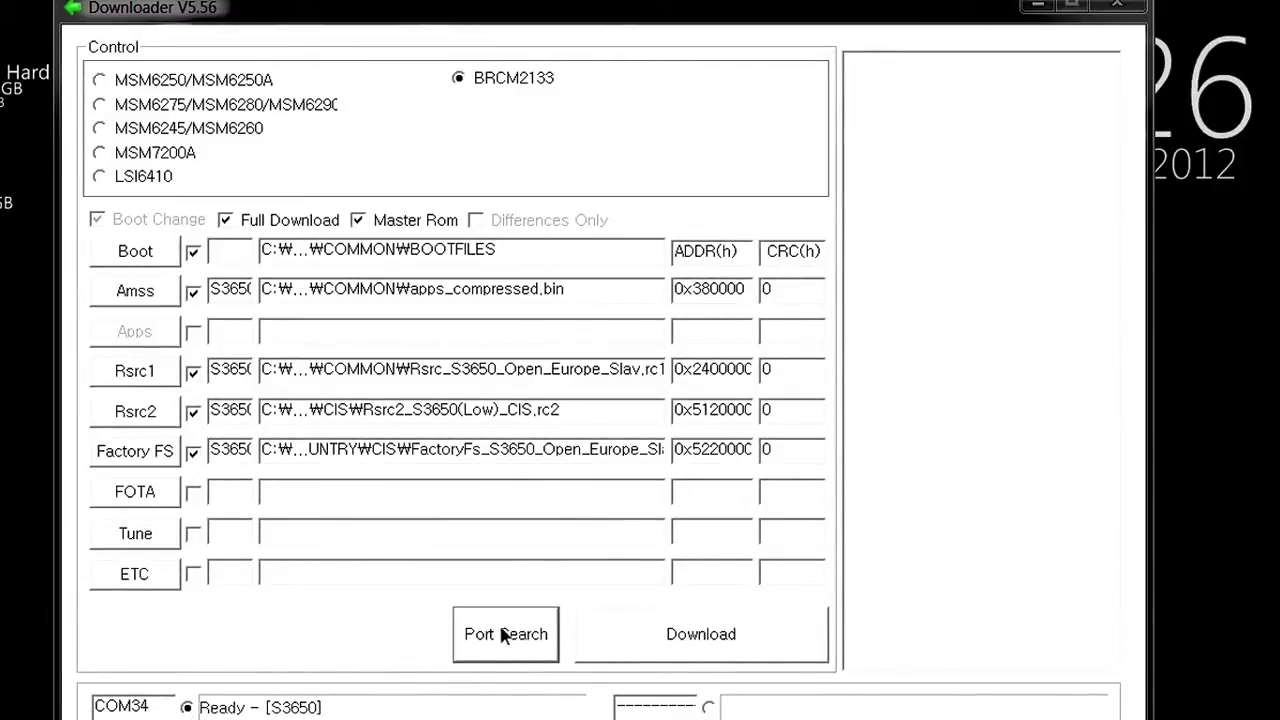
{"action": "left_click", "coordinate": [686, 626]}
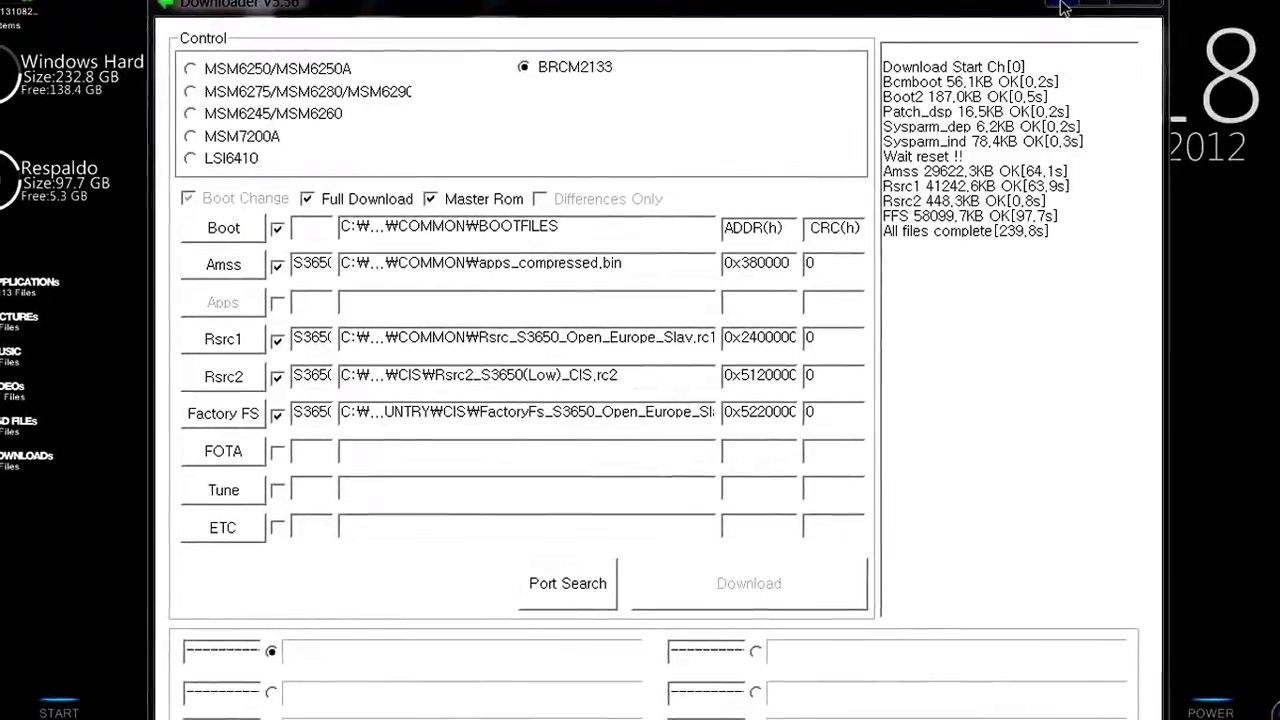
- Minimize the Downloader window and close the SAMSUNG USB Mobile Modem #3 driver installation dialog
{"action": "left_click", "coordinate": [1065, 8]}
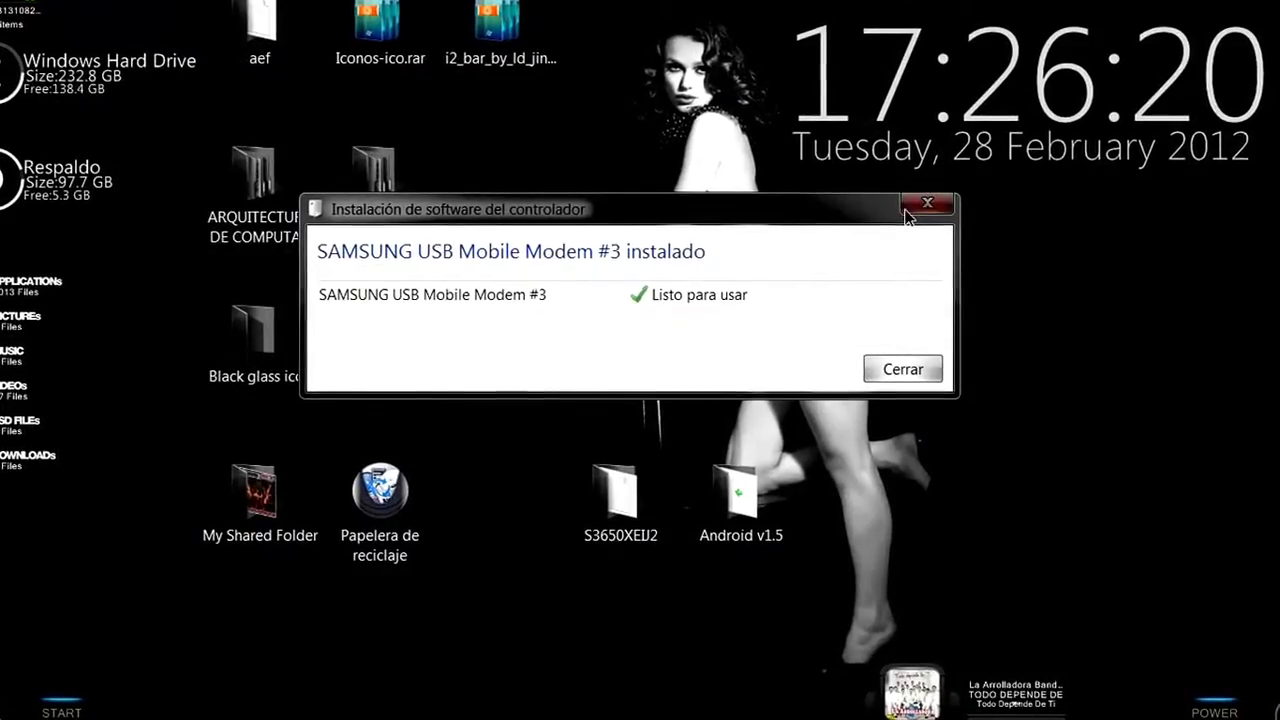
{"action": "left_click", "coordinate": [887, 369]}
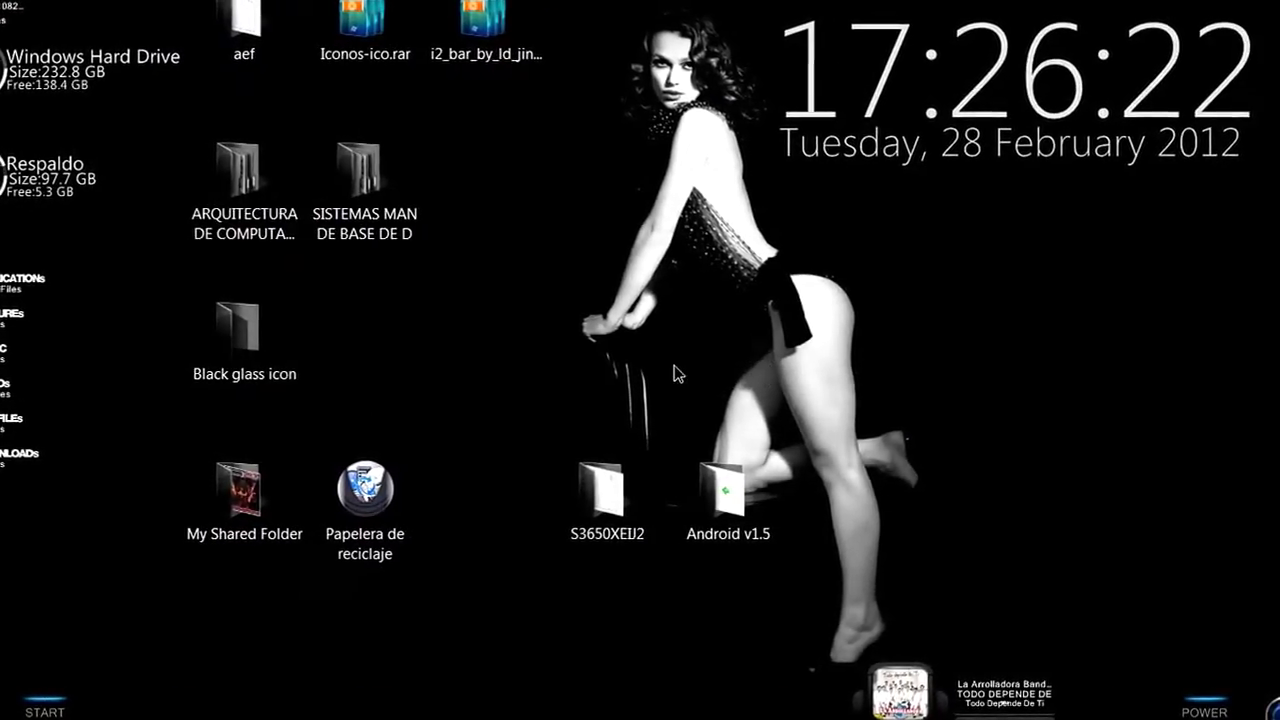
- Open the res folder inside the Android v1.5 folder on the desktop
{"action": "left_click", "coordinate": [734, 489]}
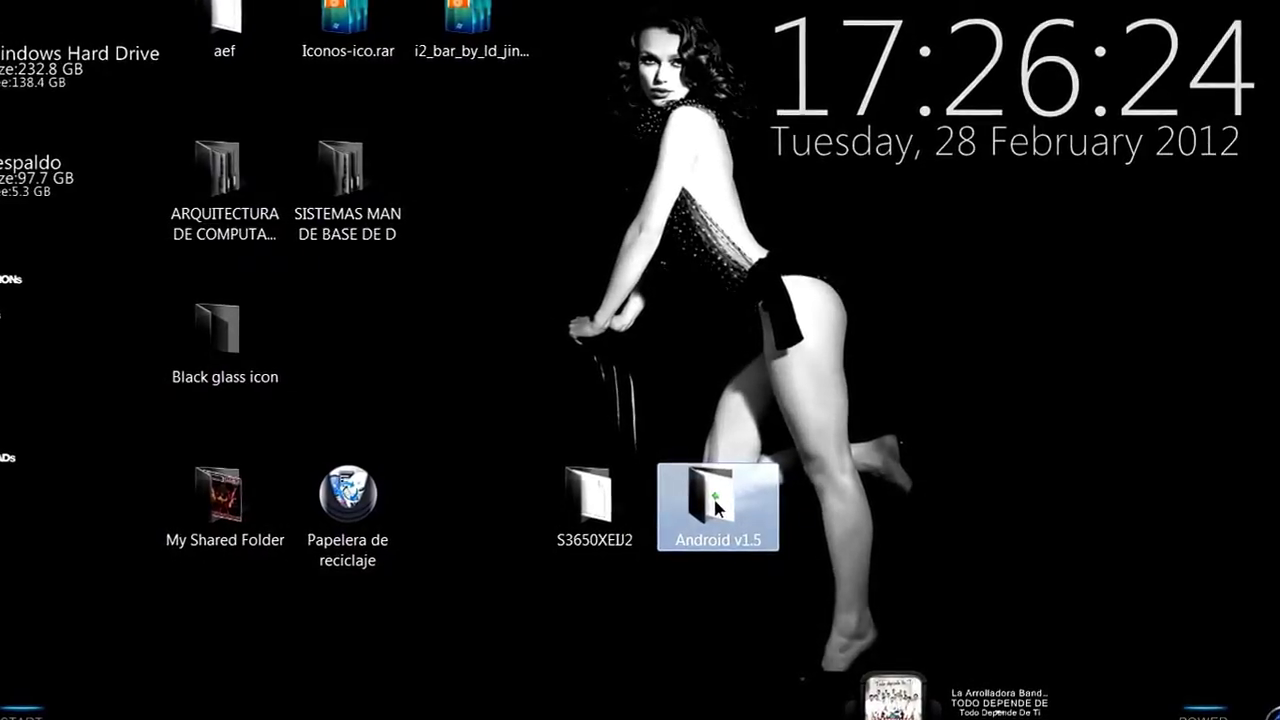
{"action": "double_click", "coordinate": [720, 512]}
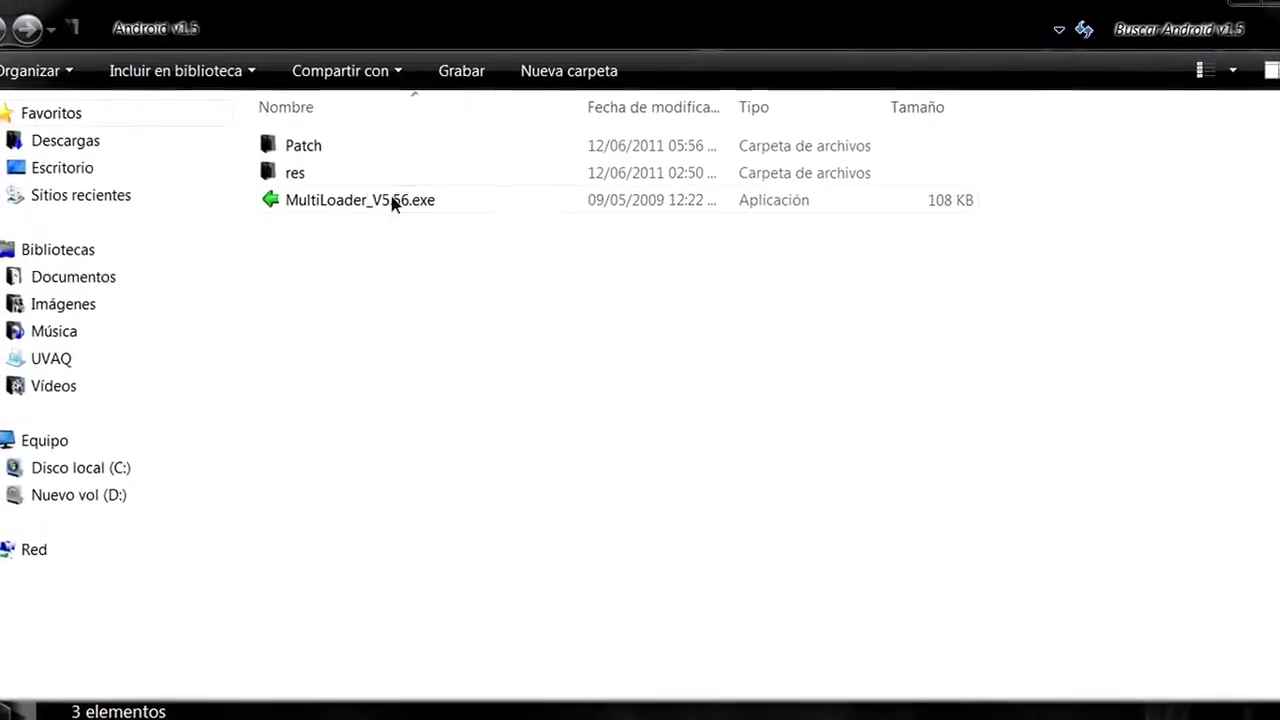
{"action": "left_click", "coordinate": [311, 147]}
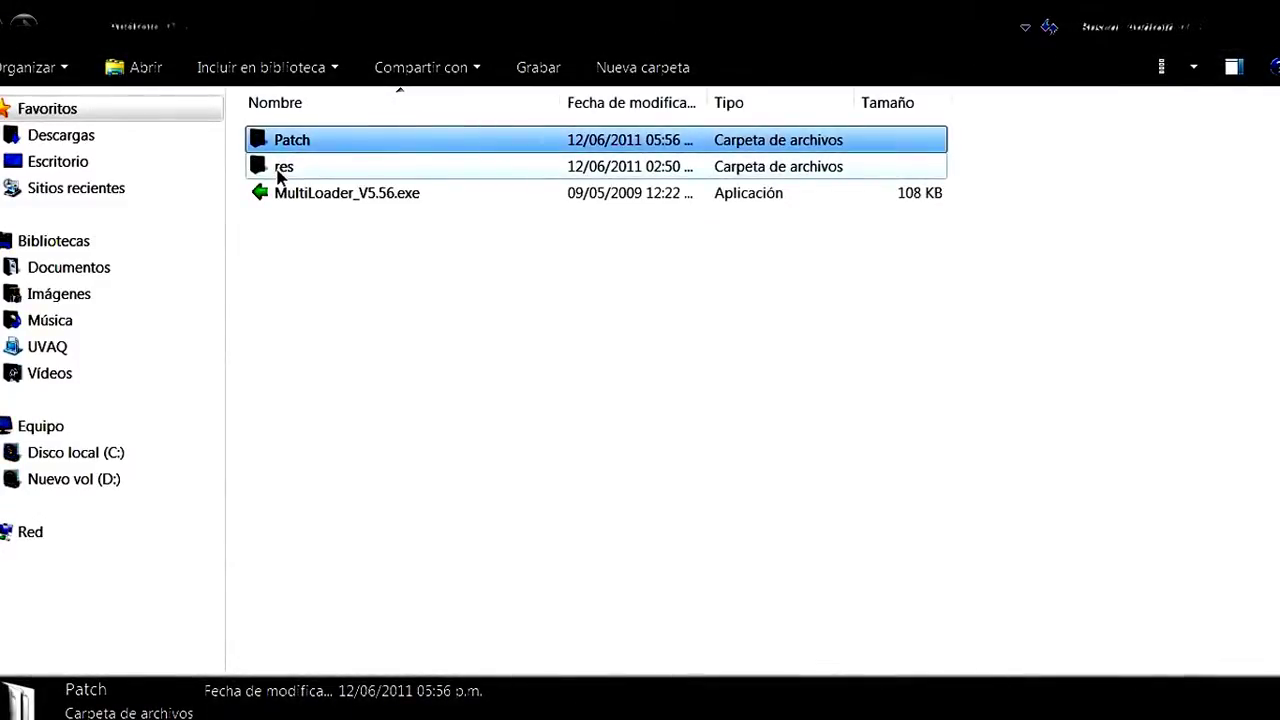
{"action": "left_click", "coordinate": [280, 174]}
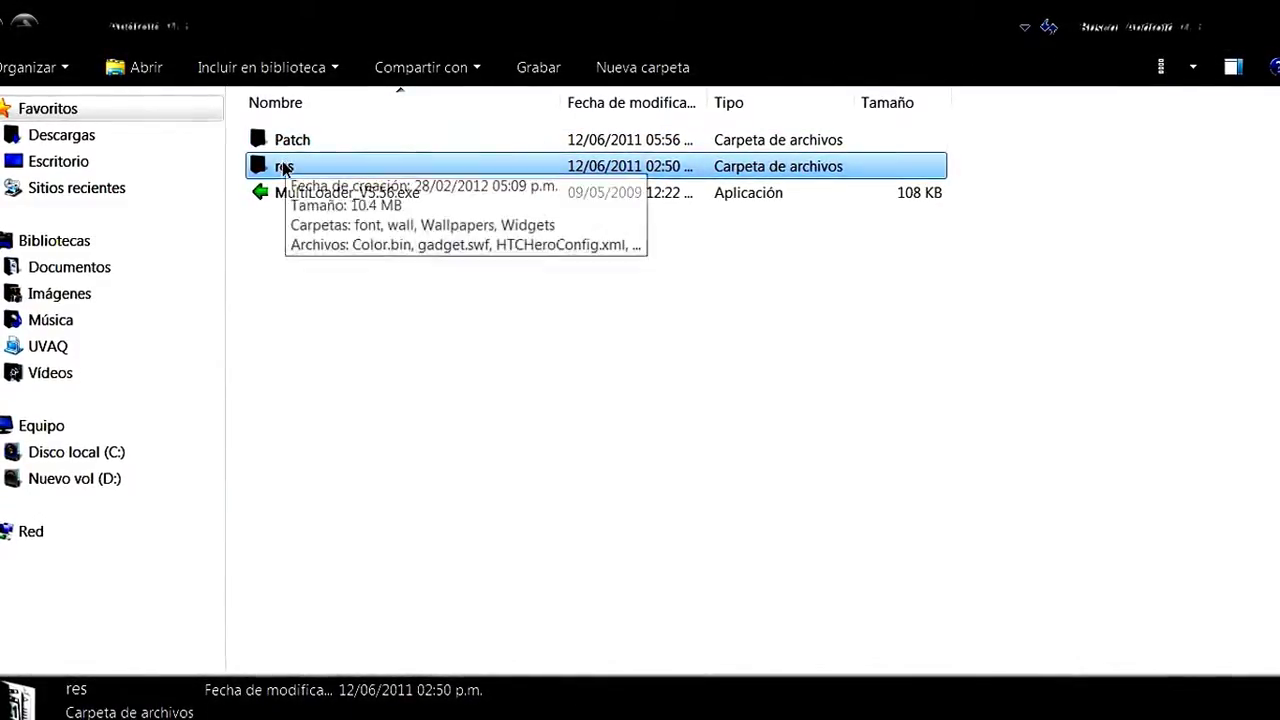
{"action": "double_click", "coordinate": [281, 170]}
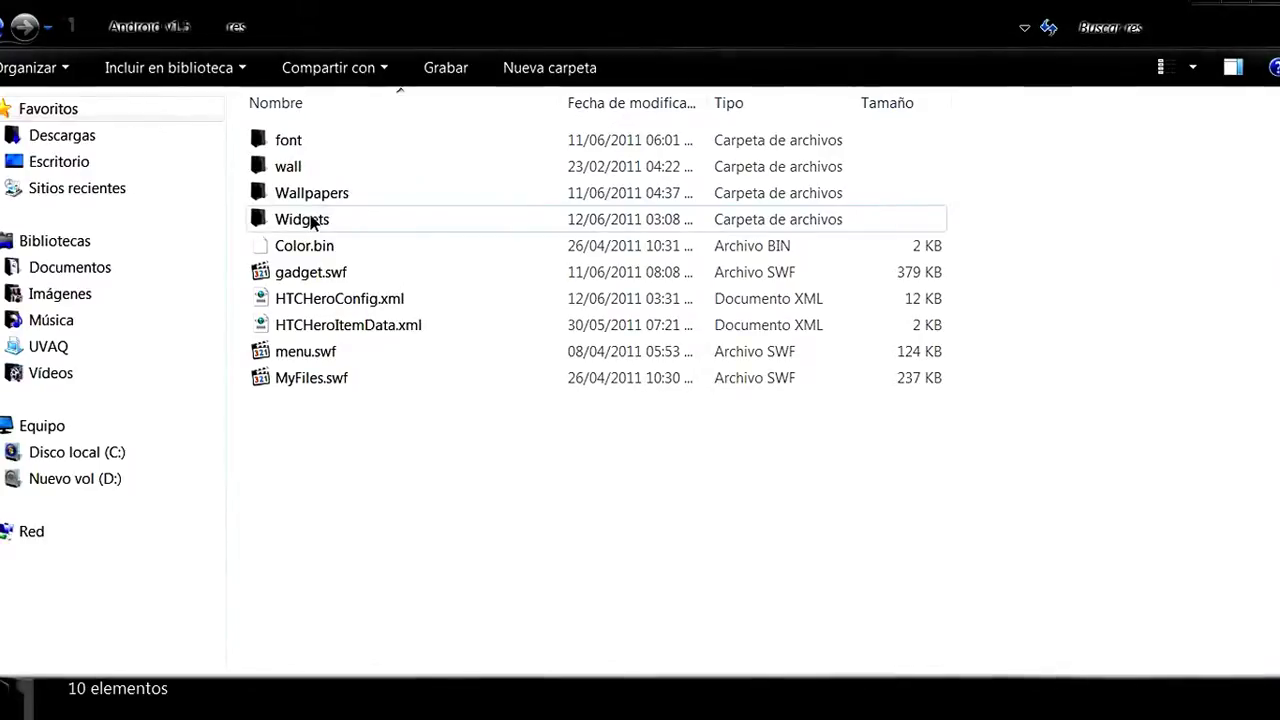
- Open the Wallpapers folder and check its first and last images
{"action": "double_click", "coordinate": [290, 193]}
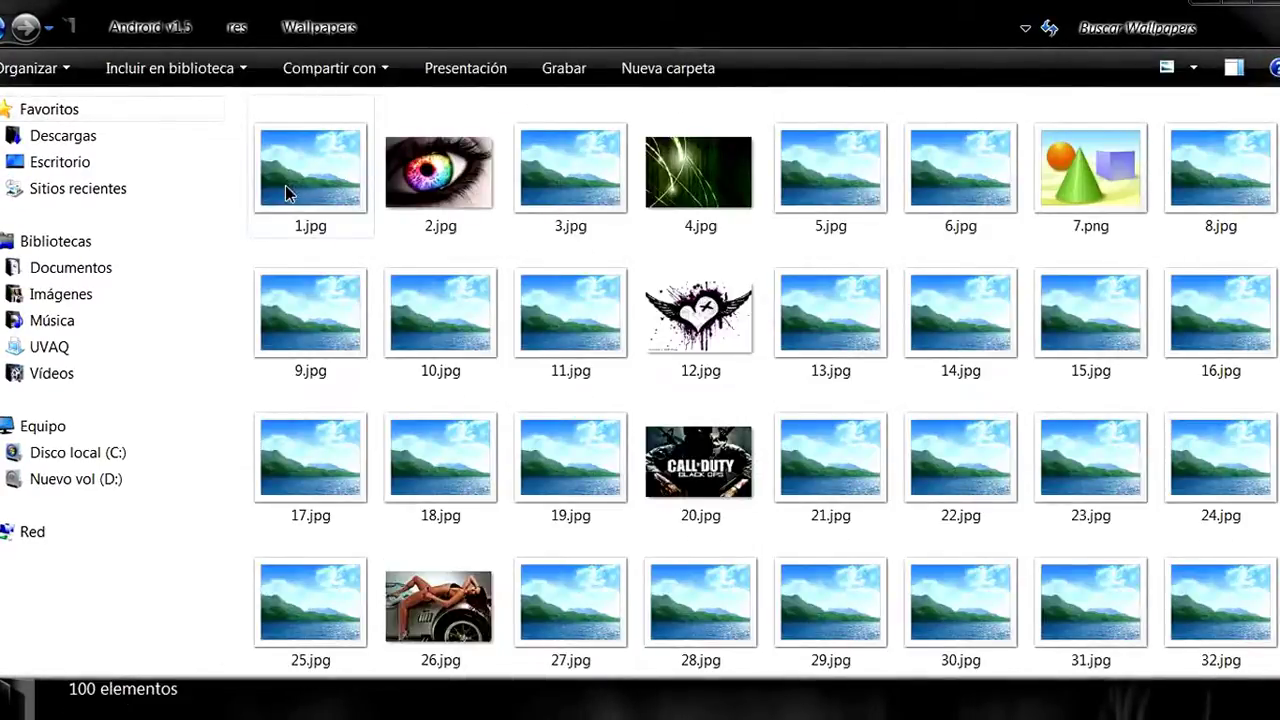
{"action": "left_click", "coordinate": [420, 187]}
{"action": "left_click", "coordinate": [350, 177]}
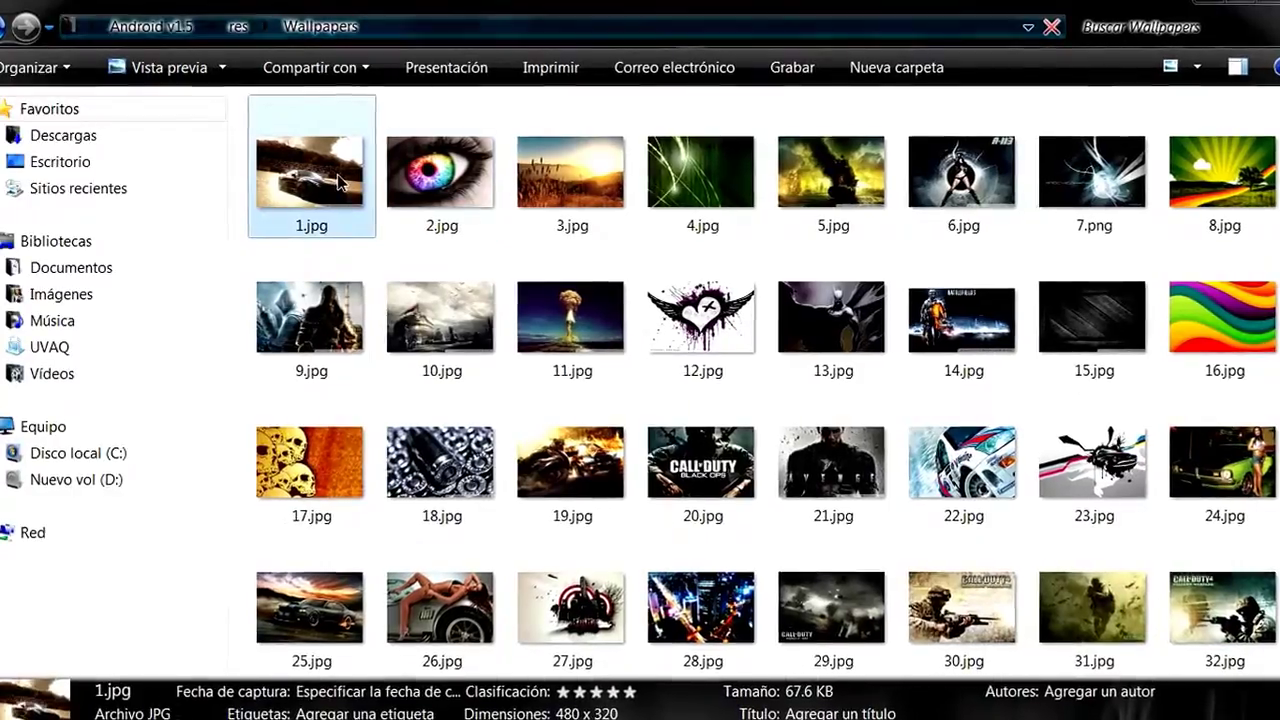
{"action": "key", "text": "End"}
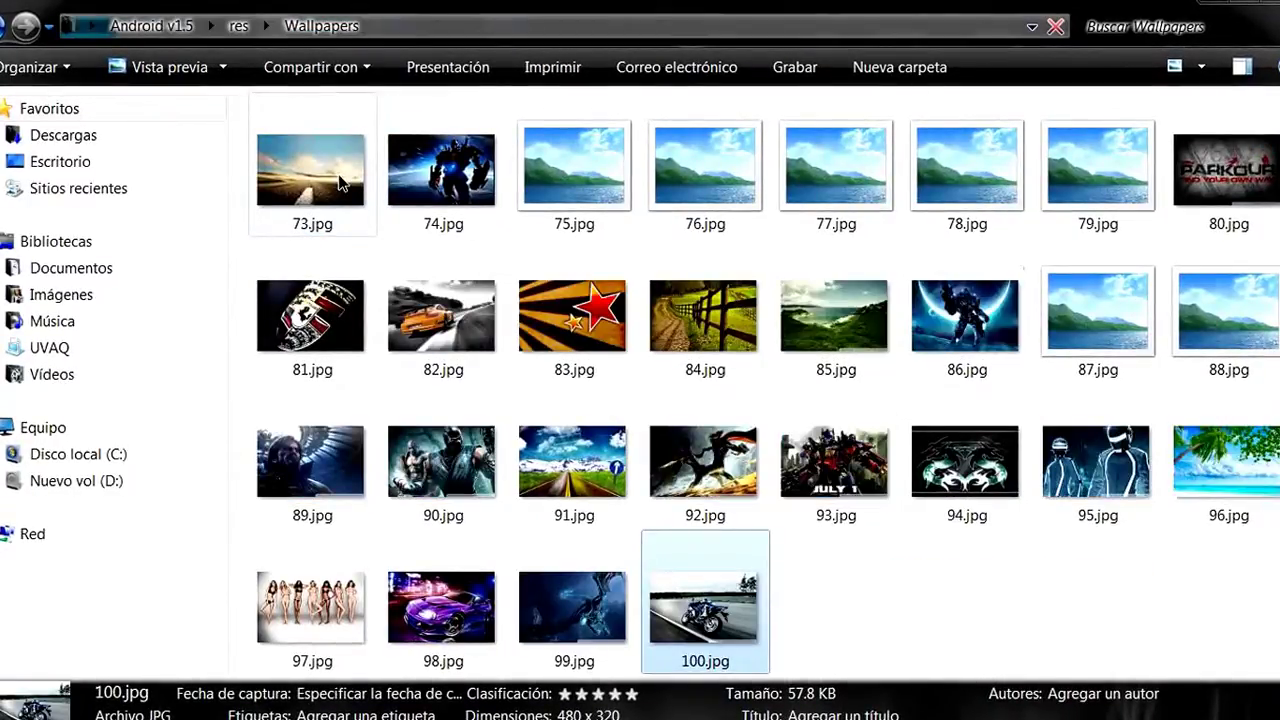
{"action": "key", "text": "Home"}
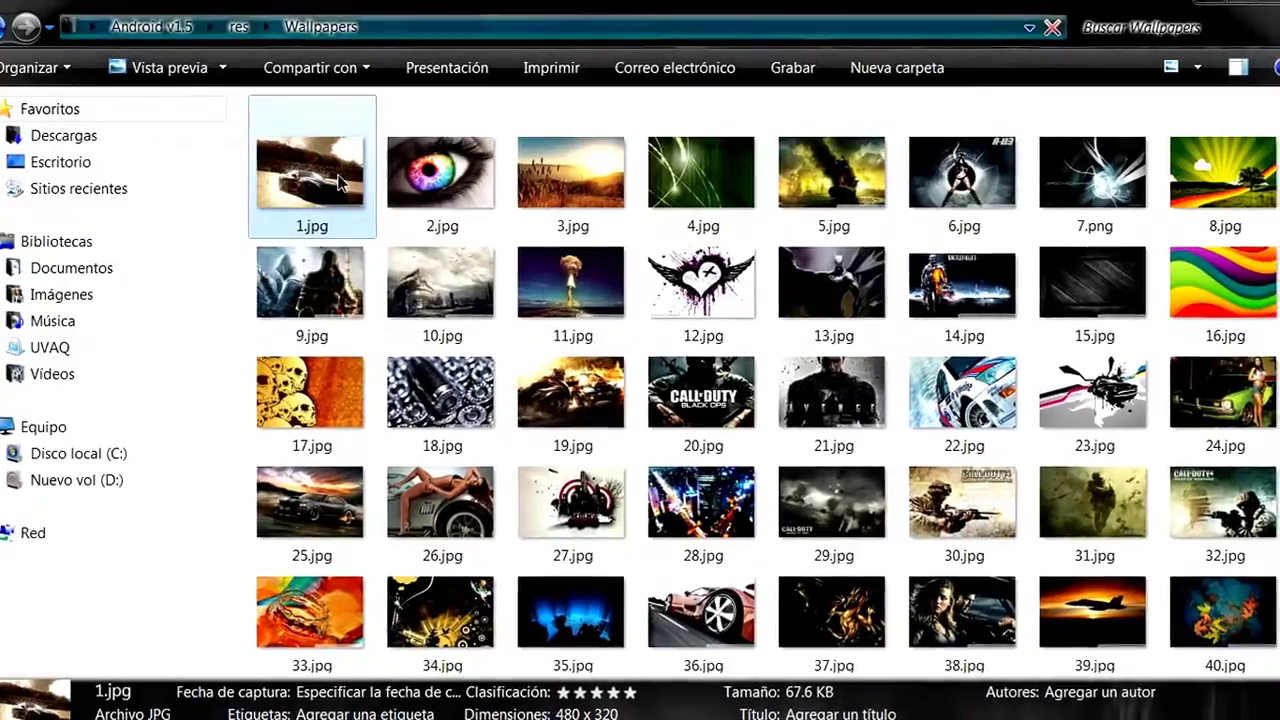
- Examine the file details of the first few wallpapers, from 1.jpg to 3.jpg, including their dimensions
{"action": "key", "text": "Right"}
{"action": "key", "text": "Right"}
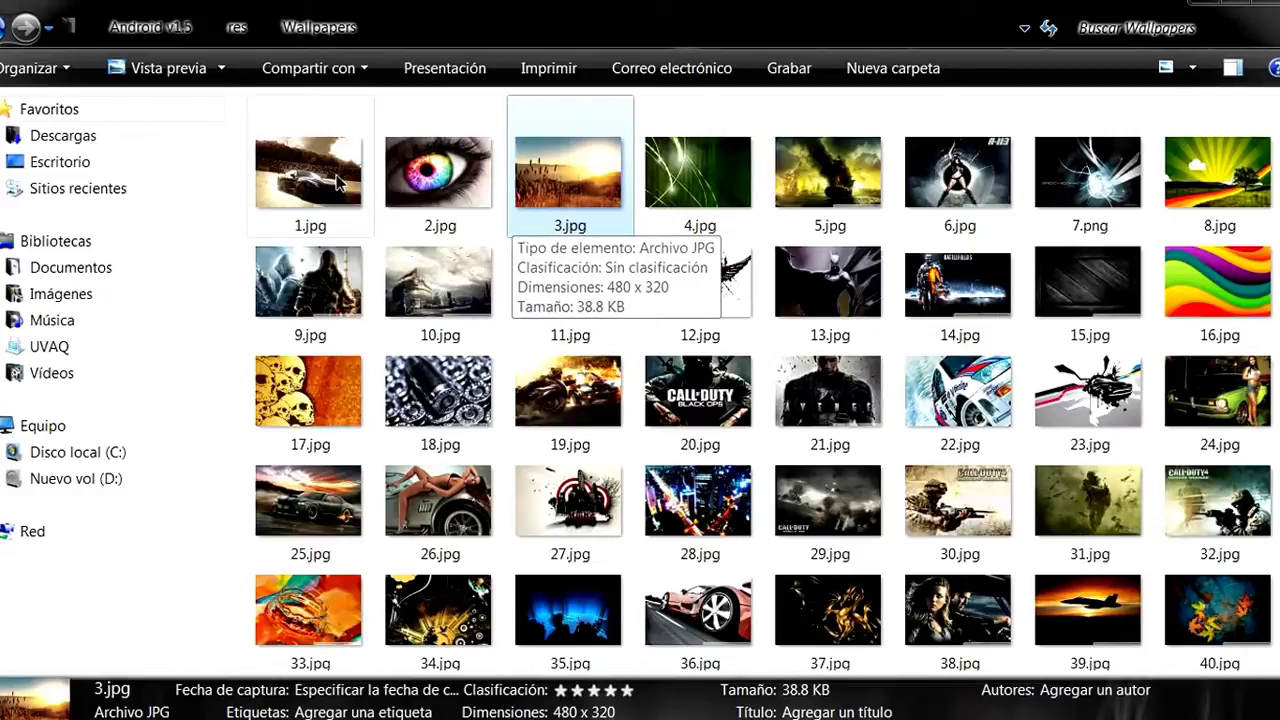
{"action": "key", "text": "Left"}
{"action": "key", "text": "Down"}
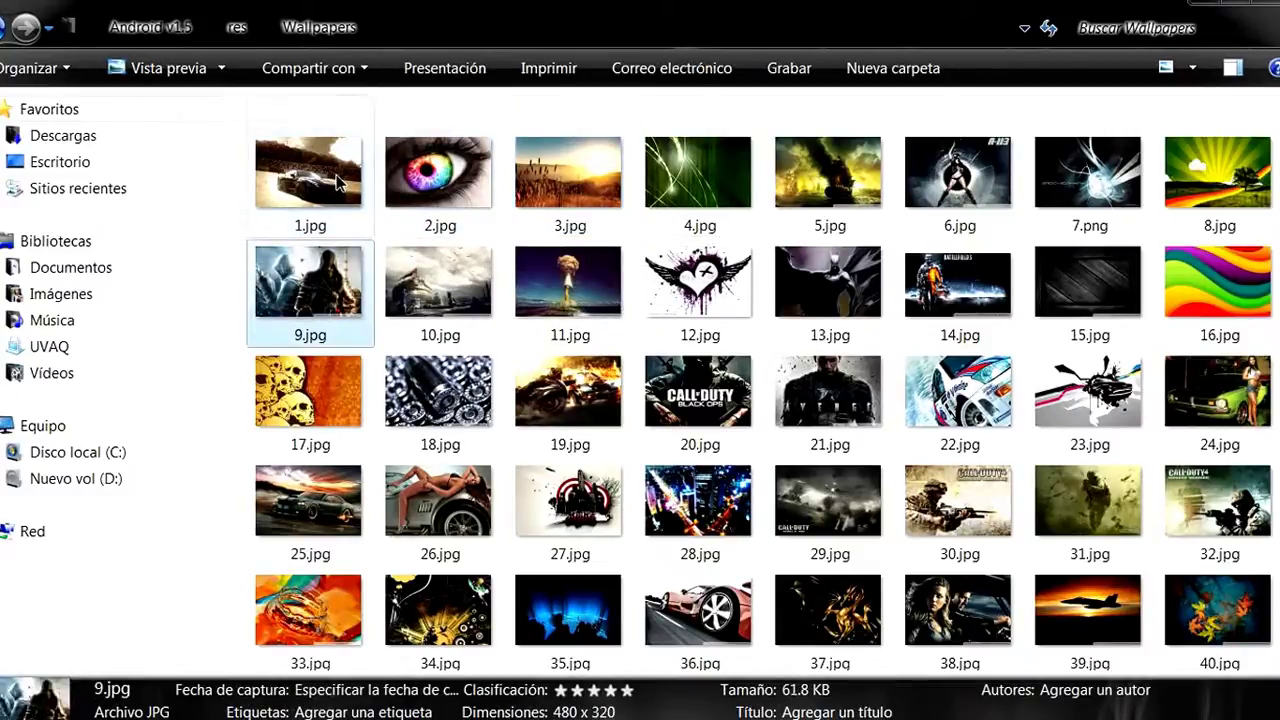
{"action": "key", "text": "Up"}
{"action": "key", "text": "Right"}
{"action": "key", "text": "Right"}
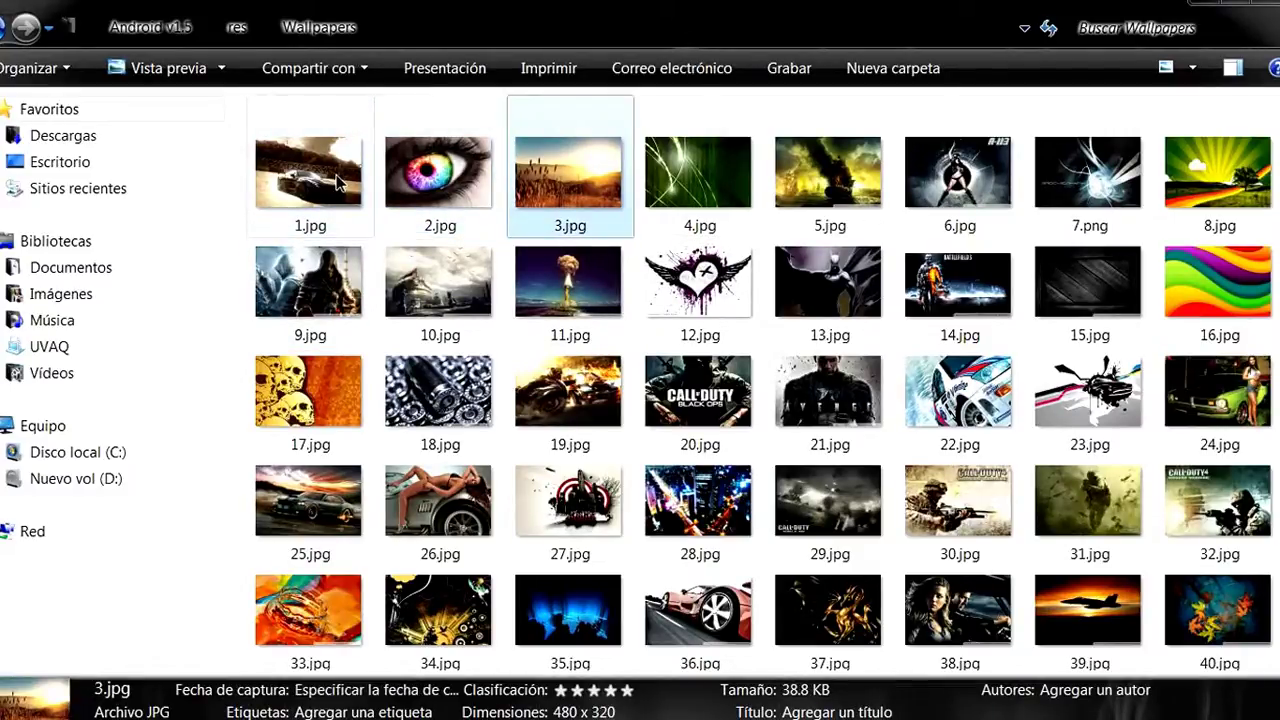
{"action": "key", "text": "Down"}
{"action": "key", "text": "Up"}
{"action": "key", "text": "Left"}
{"action": "key", "text": "Left"}
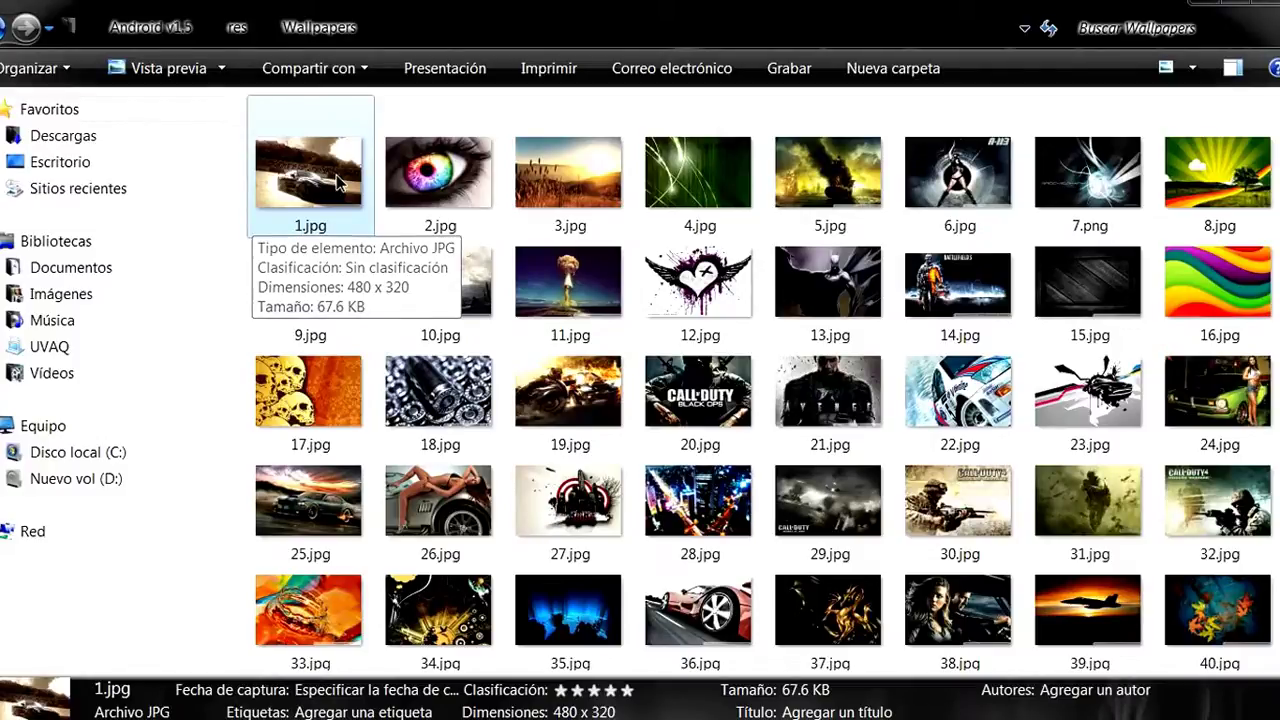
{"action": "key", "text": "Right"}
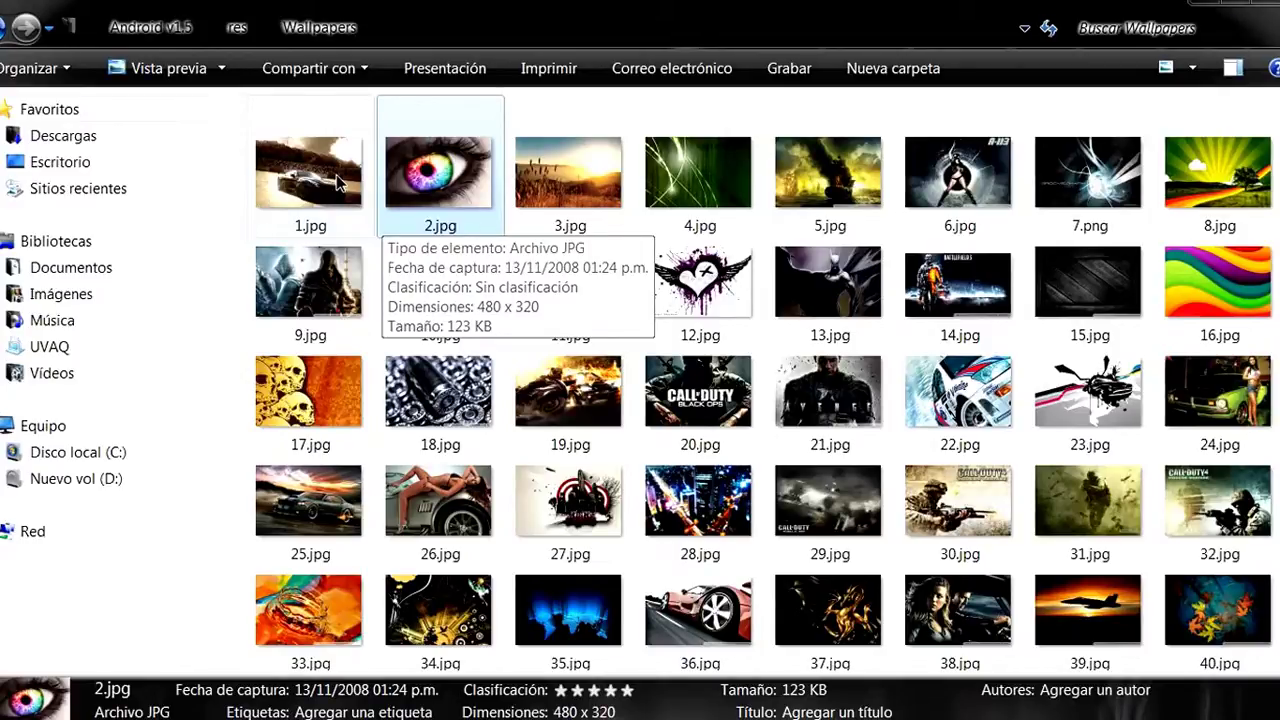
{"action": "key", "text": "Right"}
- Browse through the rows of wallpaper thumbnails down to 59.jpg and back up to the first rows
{"action": "key", "text": "Down"}
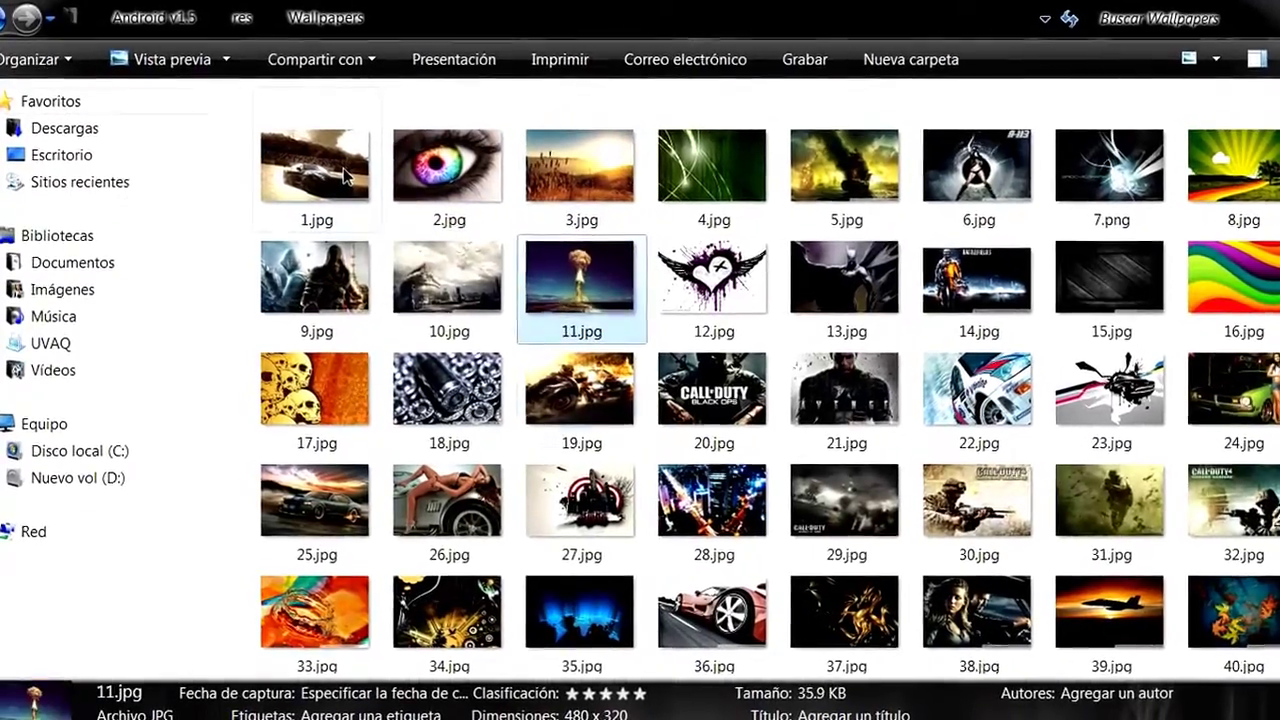
{"action": "key", "text": "Down"}
{"action": "key", "text": "Down"}
{"action": "key", "text": "Down"}
{"action": "key", "text": "Down"}
{"action": "key", "text": "Down"}
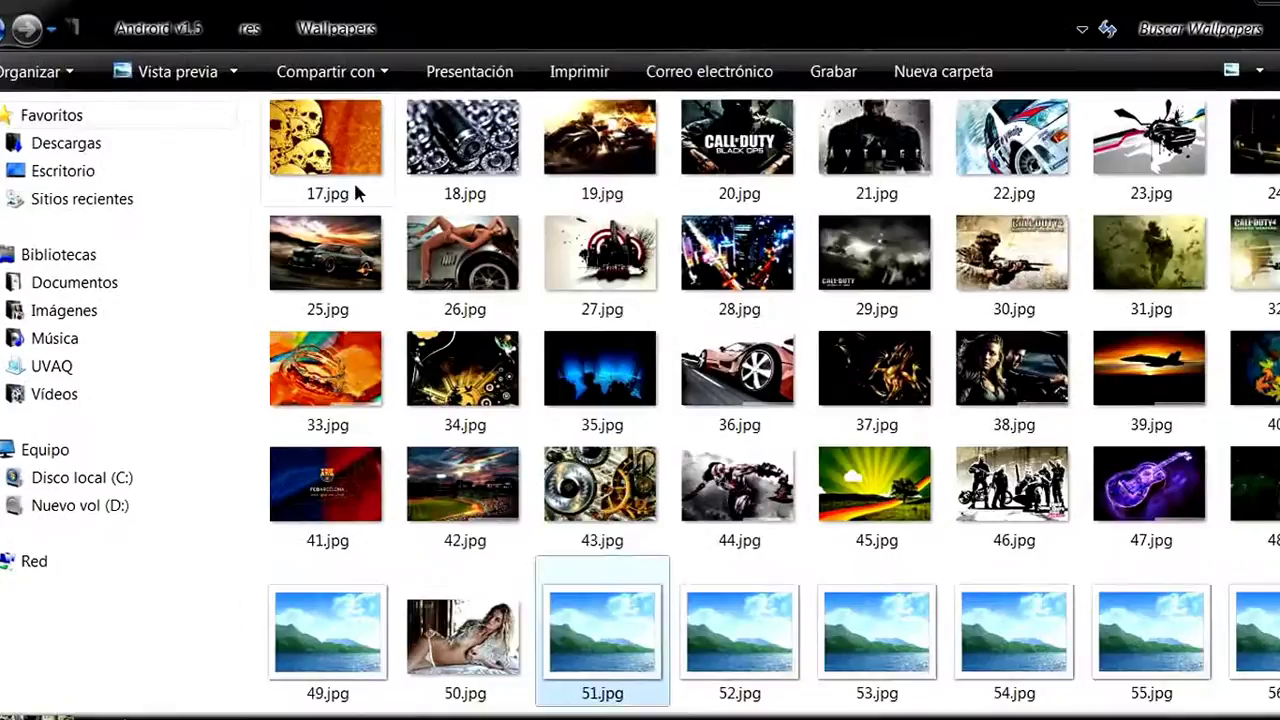
{"action": "key", "text": "Down"}
{"action": "key", "text": "Down"}
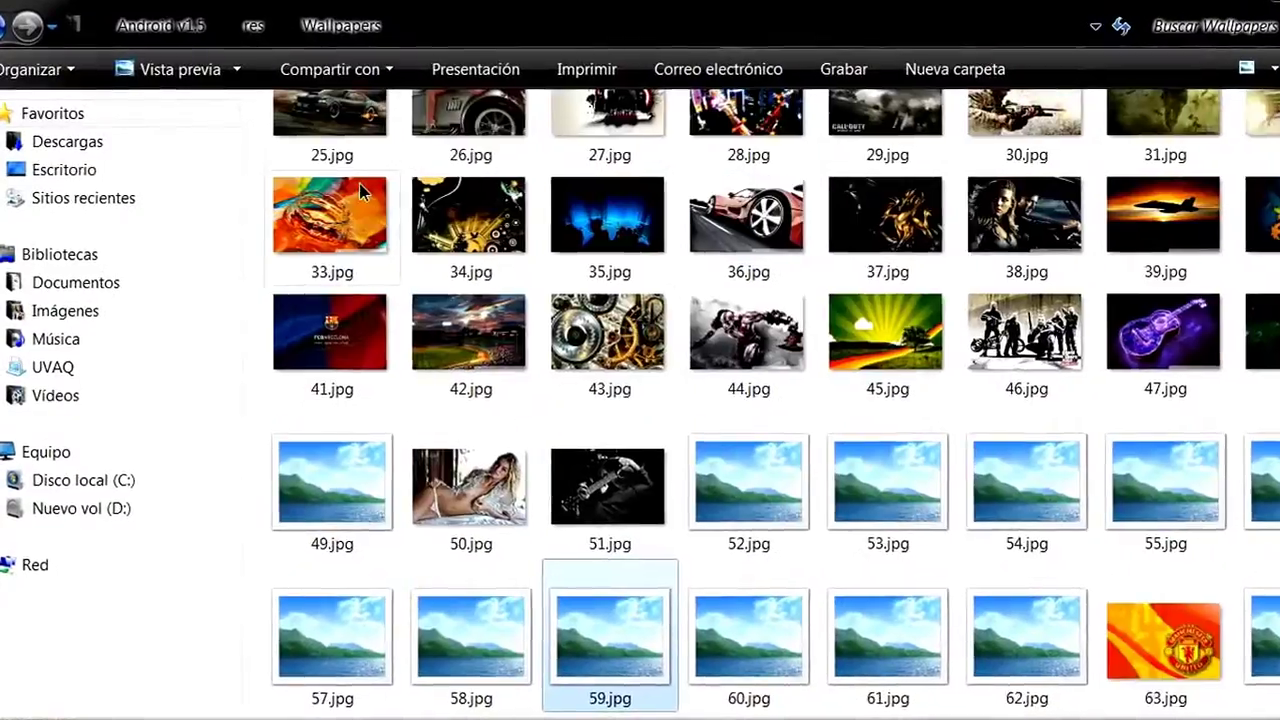
{"action": "key", "text": "Up"}
{"action": "key", "text": "Up"}
{"action": "key", "text": "Up"}
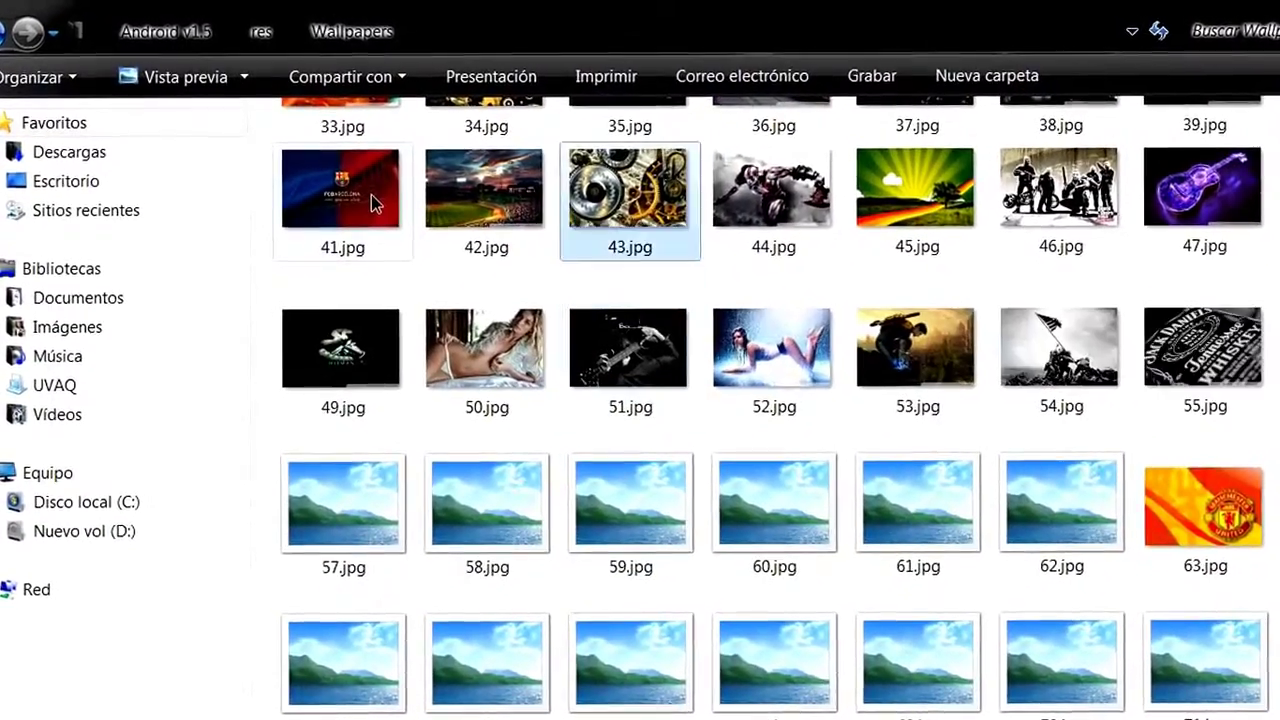
{"action": "key", "text": "Up"}
{"action": "key", "text": "Up"}
{"action": "key", "text": "Up"}
{"action": "key", "text": "Up"}
{"action": "key", "text": "Up"}
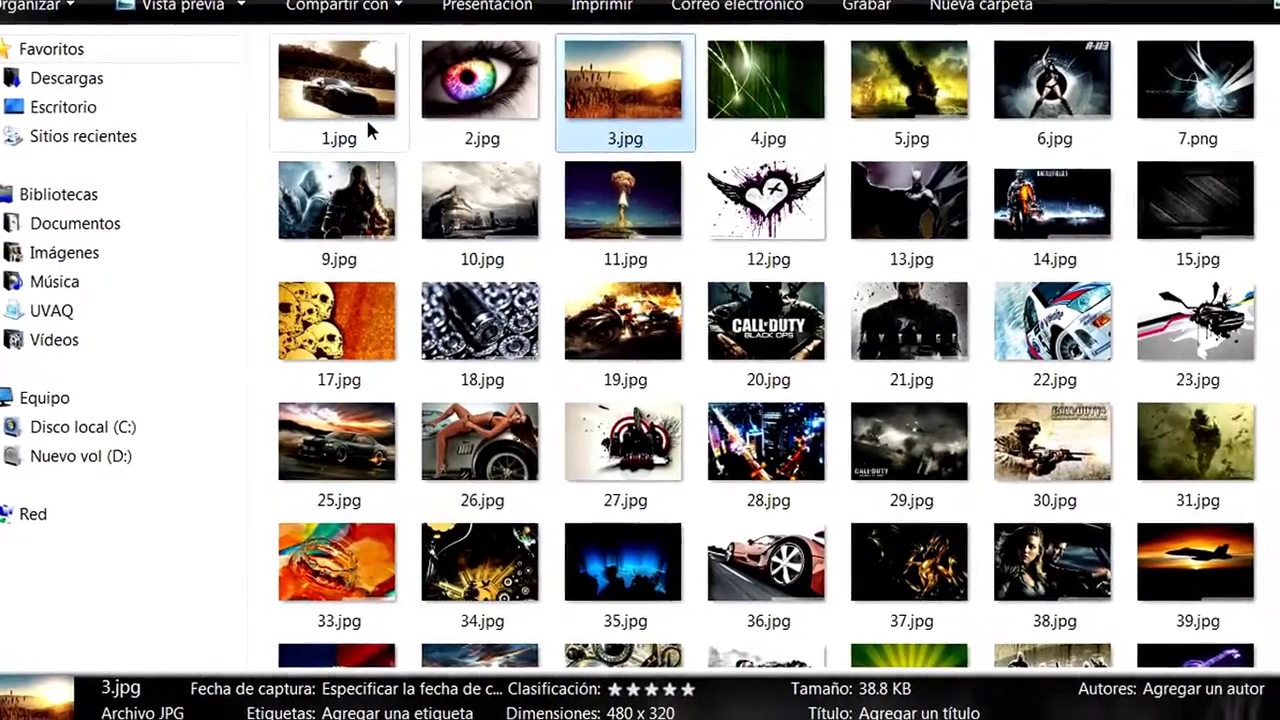
{"action": "key", "text": "Left"}
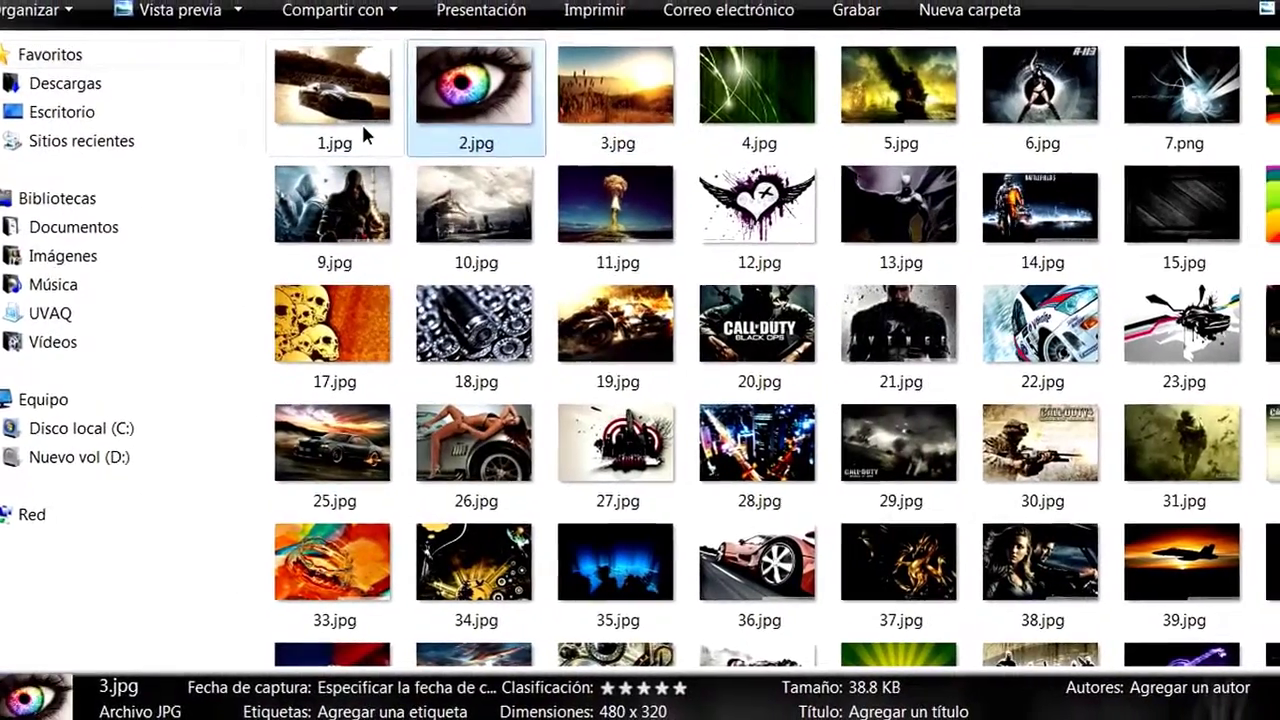
{"action": "key", "text": "Down"}
{"action": "key", "text": "Right"}
{"action": "key", "text": "Down"}
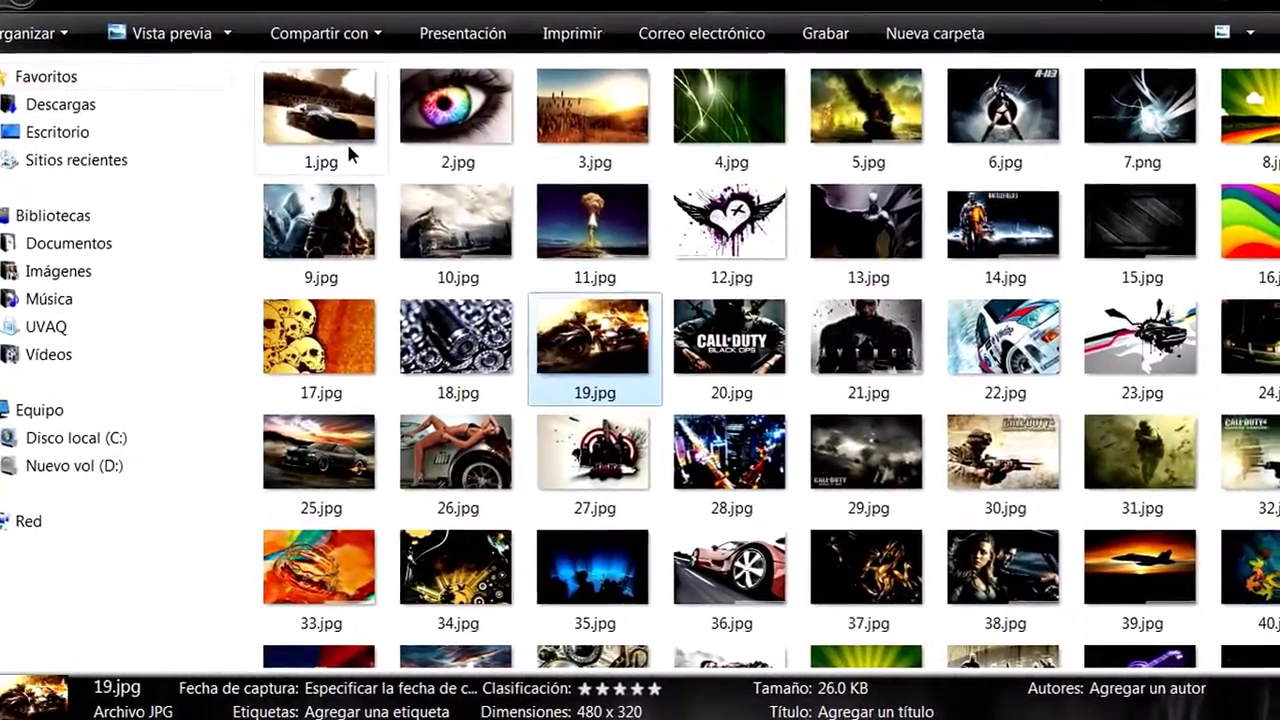
- Check the general file properties of 11.jpg and close them
{"action": "left_click", "coordinate": [582, 238]}
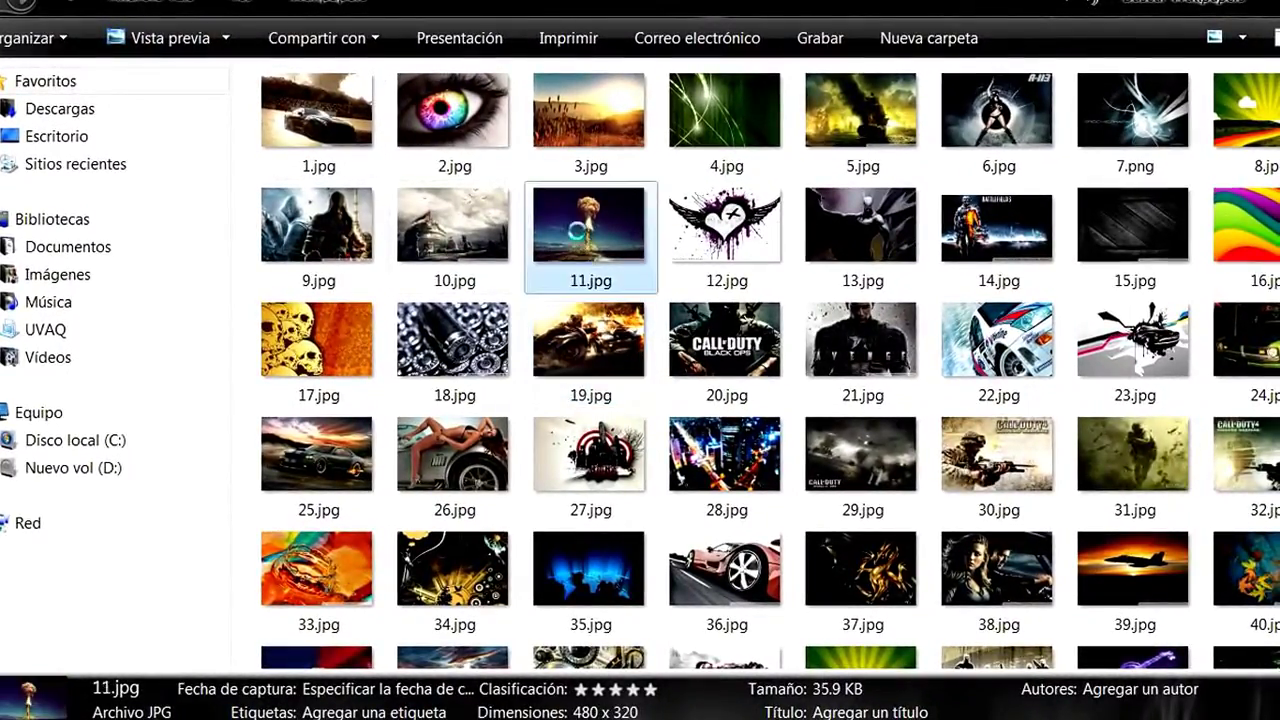
{"action": "right_click", "coordinate": [580, 238]}
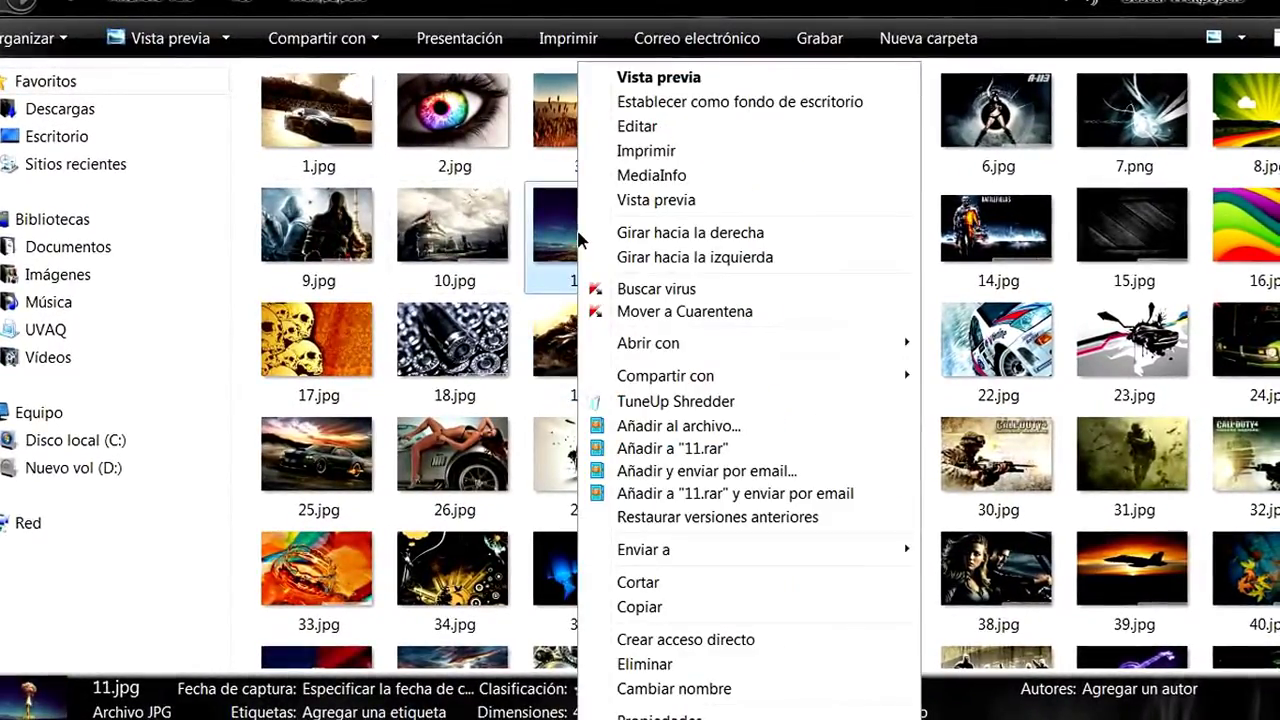
{"action": "left_click", "coordinate": [657, 717]}
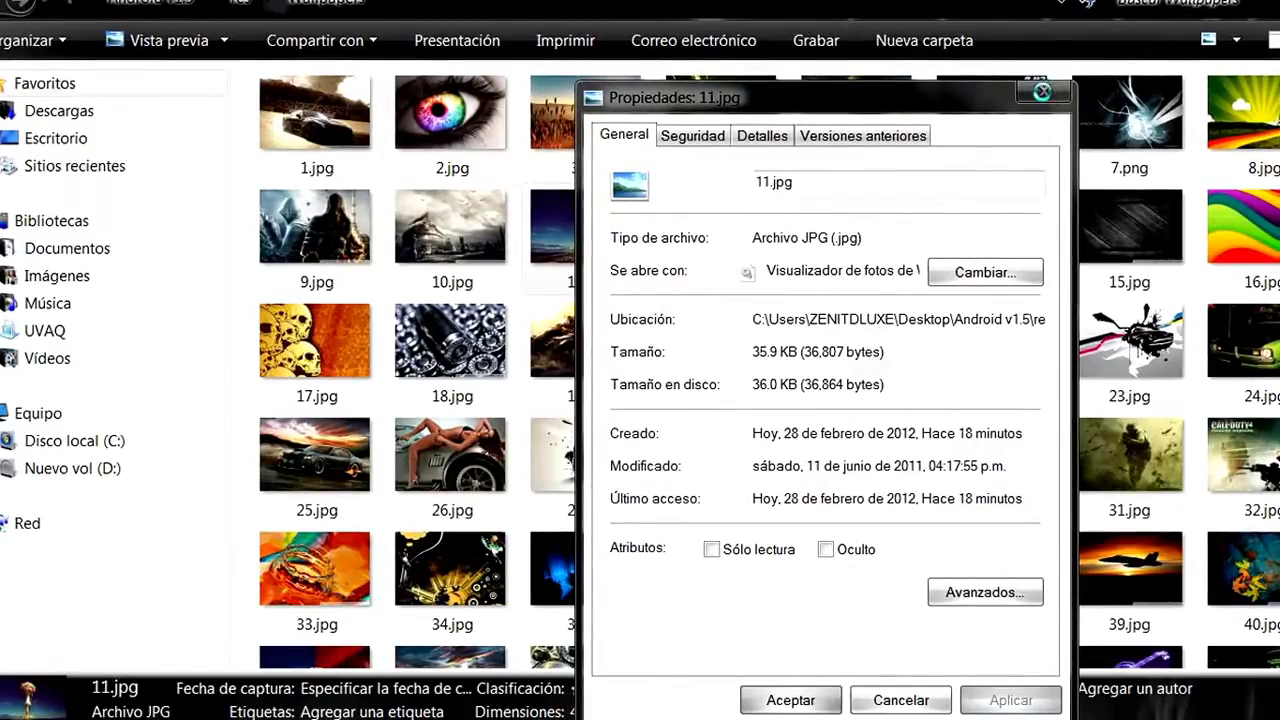
{"action": "left_click", "coordinate": [827, 699]}
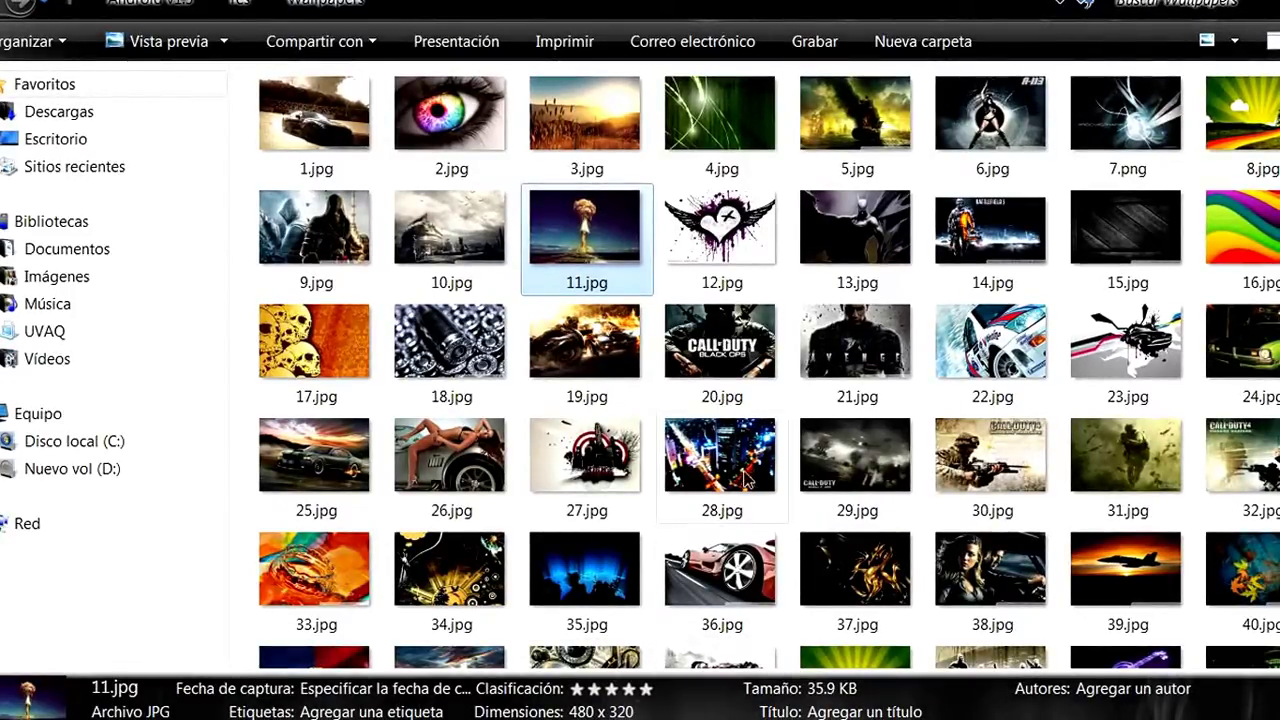
- Select 10.jpg and enlarge the file details area to show its full information
{"action": "left_click", "coordinate": [712, 262]}
{"action": "left_click", "coordinate": [402, 252]}
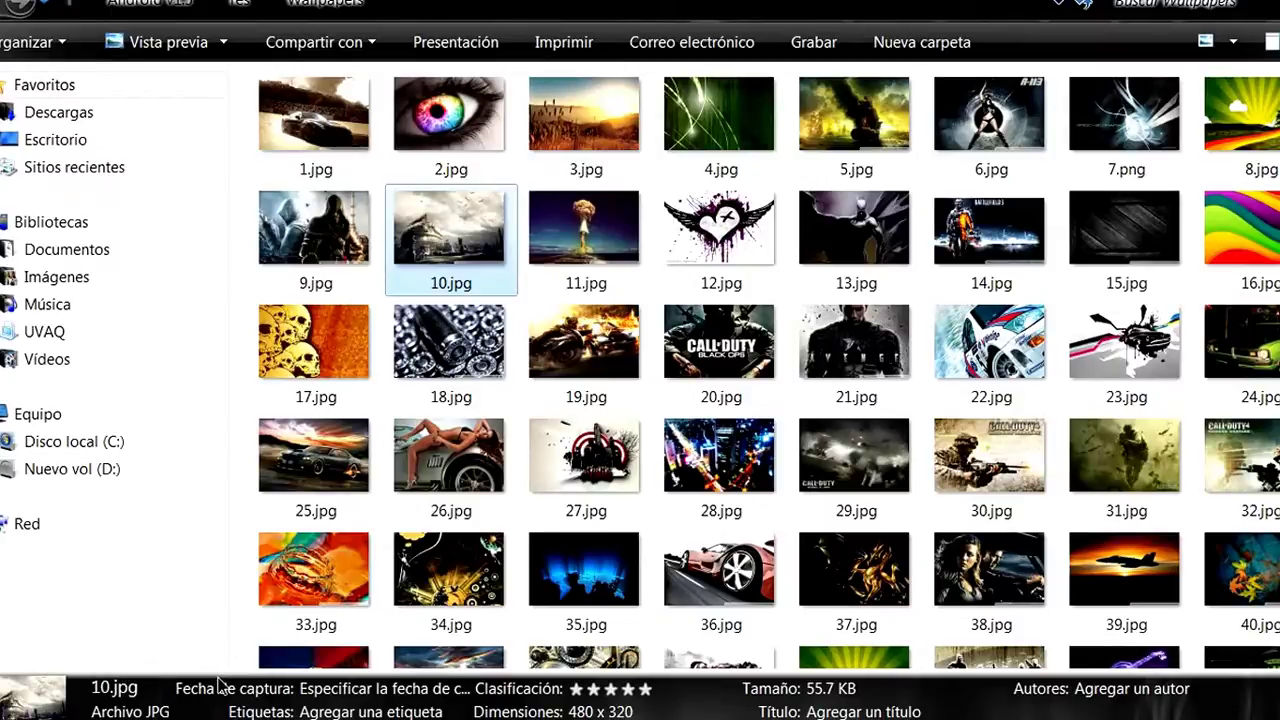
{"action": "left_click_drag", "start_coordinate": [216, 668], "coordinate": [232, 517]}
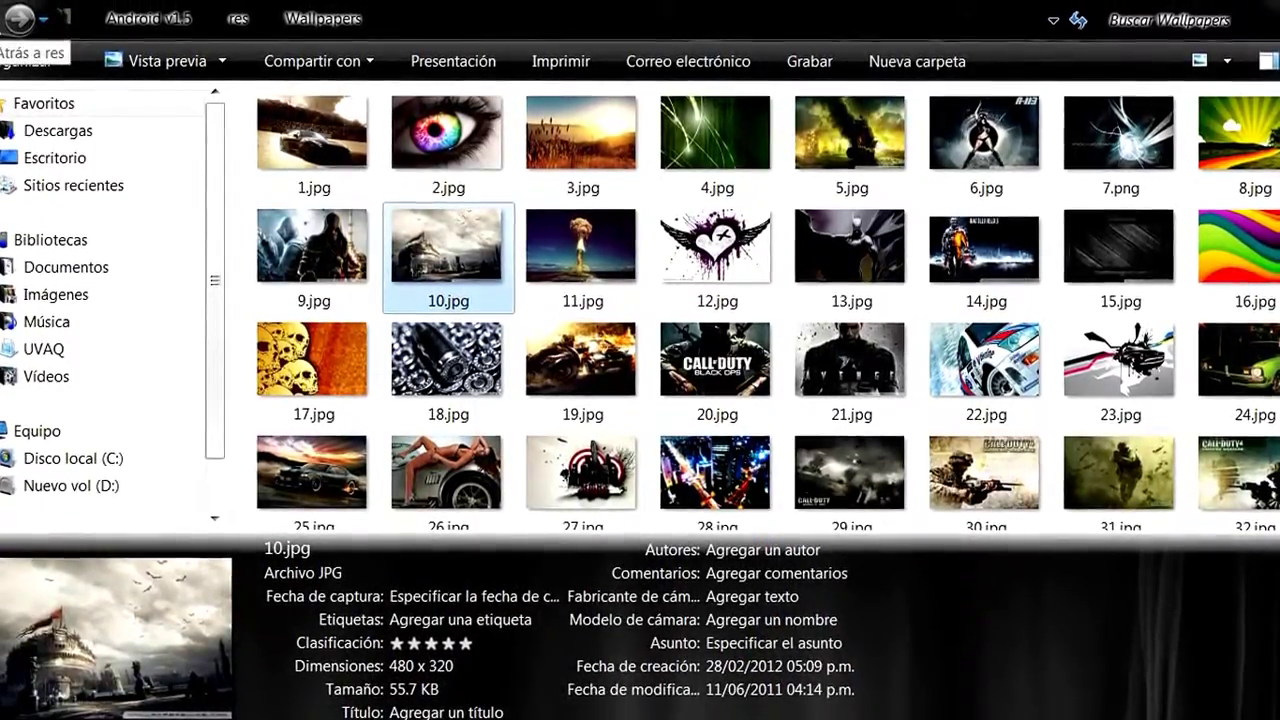
- Return to the res folder, look into Widgets briefly, and open the wall folder
{"action": "left_click", "coordinate": [6, 20]}
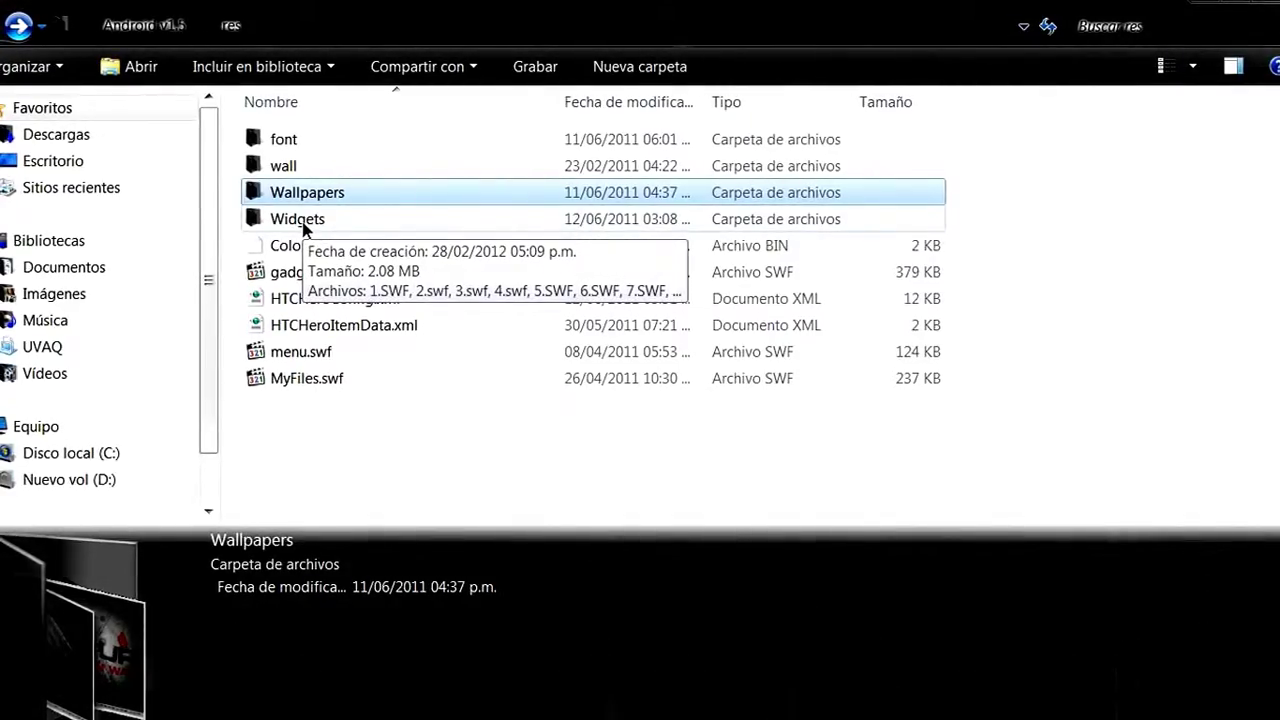
{"action": "double_click", "coordinate": [299, 219]}
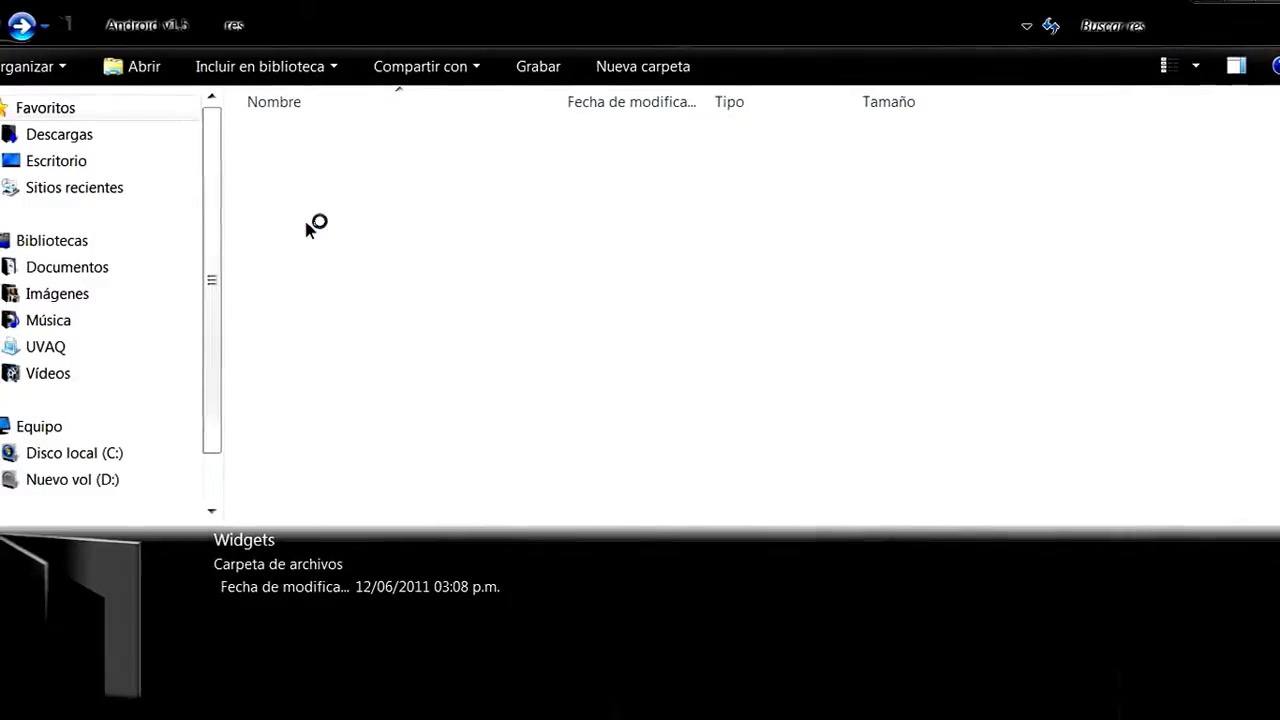
{"action": "key", "text": "BackSpace"}
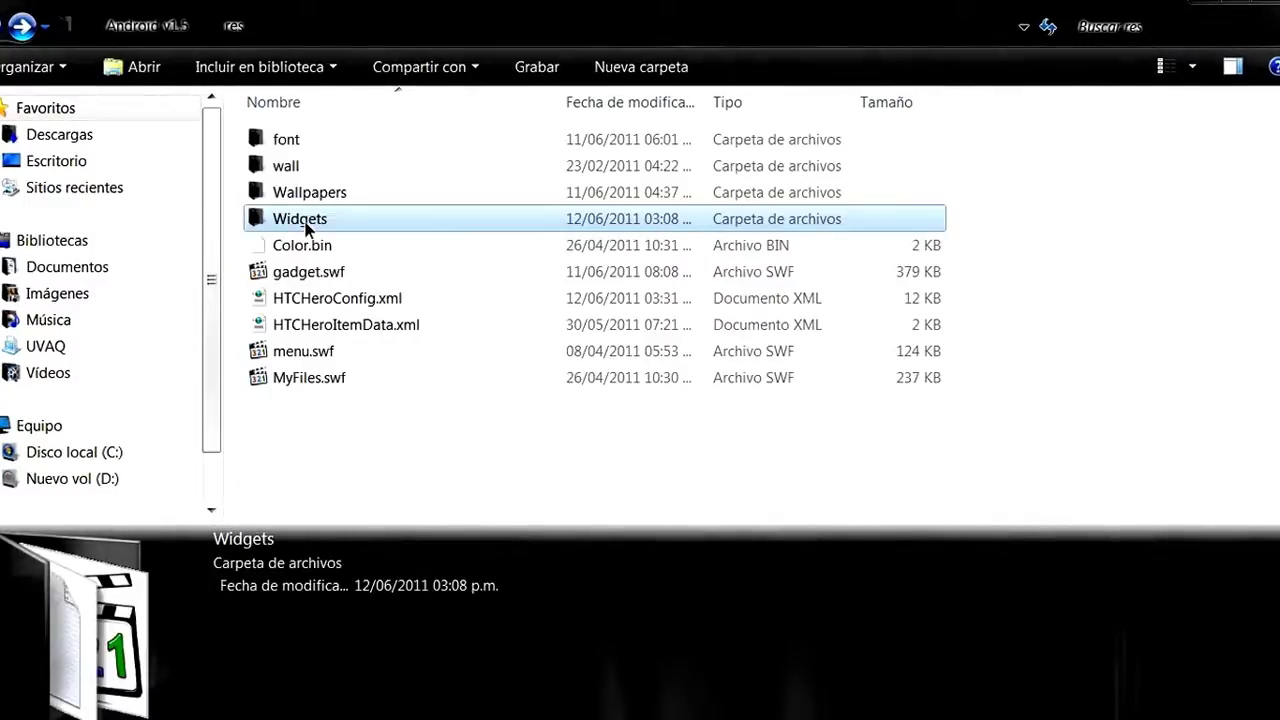
{"action": "key", "text": "Up"}
{"action": "key", "text": "Up"}
{"action": "key", "text": "Return"}
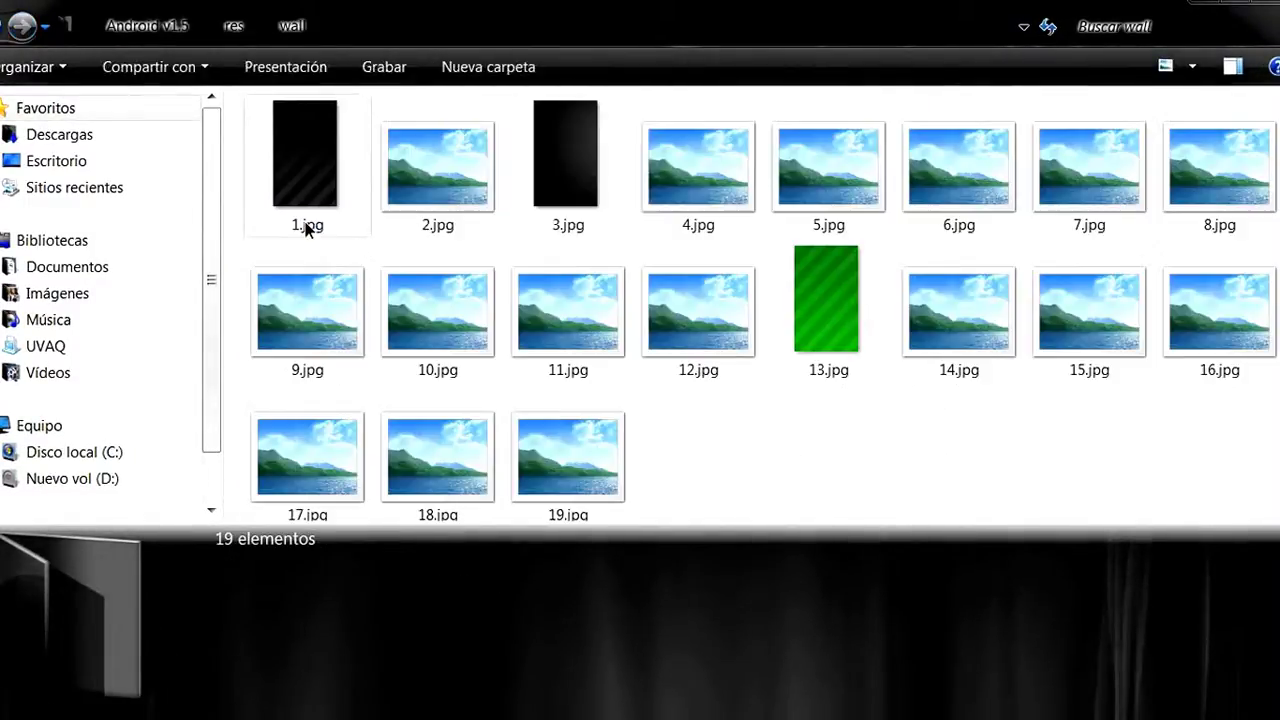
- Examine the dimensions and details of the background images 1.jpg to 5.jpg in the wall folder
{"action": "left_click", "coordinate": [462, 204]}
{"action": "key", "text": "Left"}
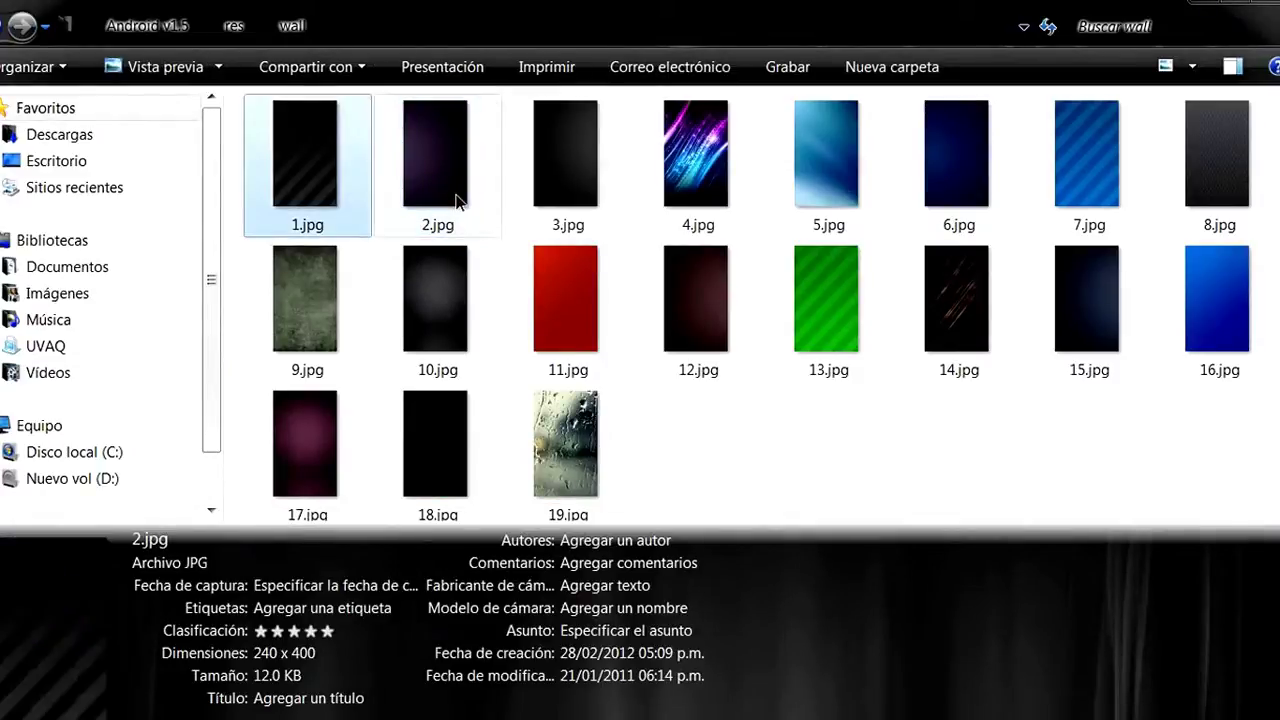
{"action": "key", "text": "Right"}
{"action": "key", "text": "Right"}
{"action": "key", "text": "Right"}
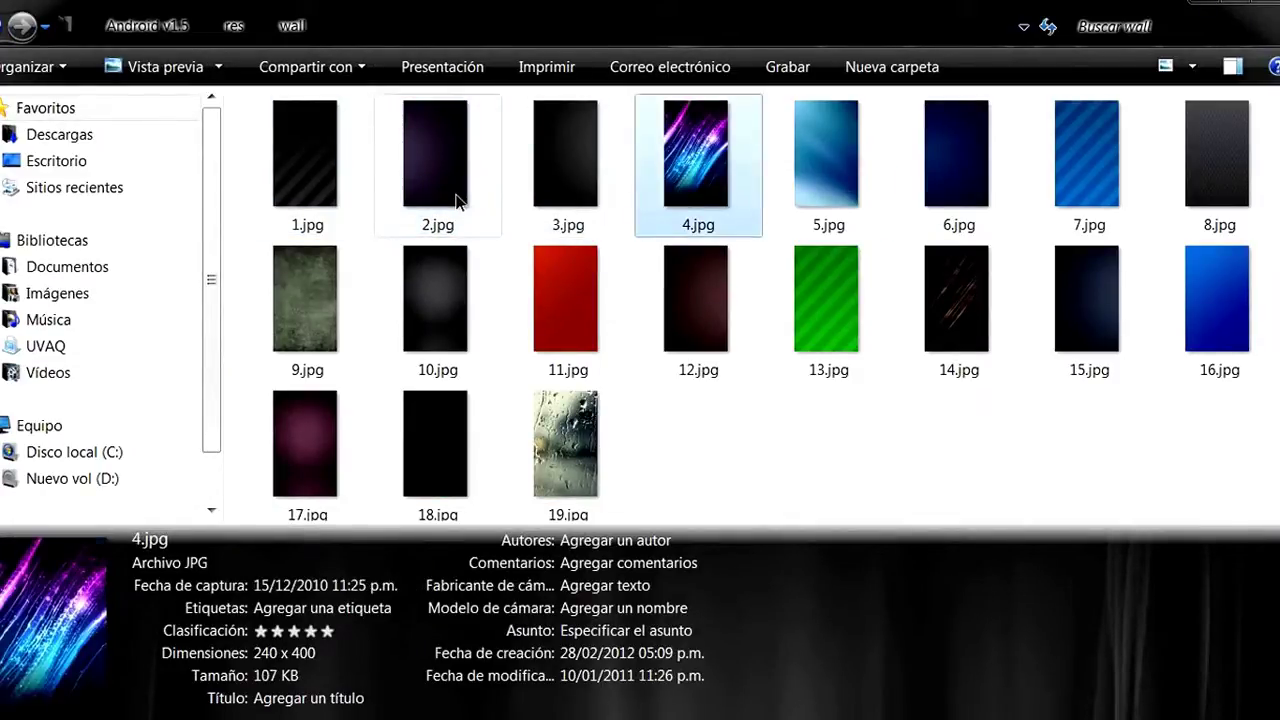
{"action": "key", "text": "Right"}
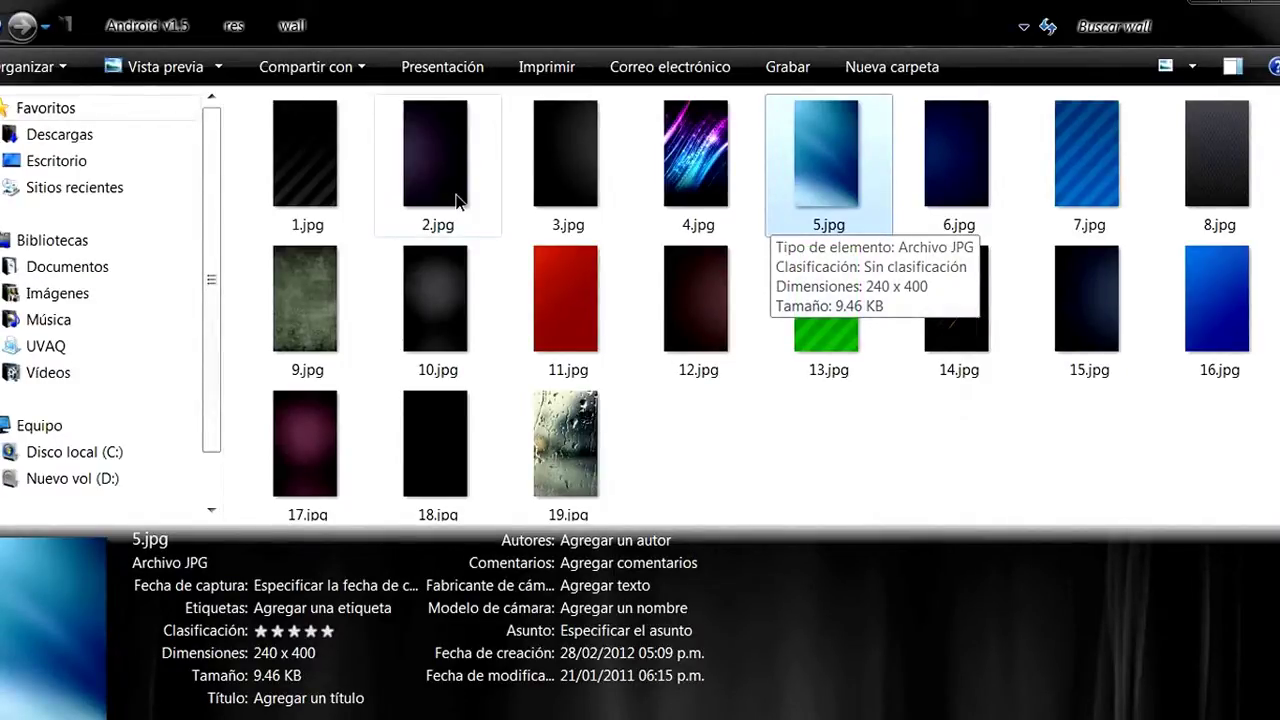
{"action": "key", "text": "Left"}
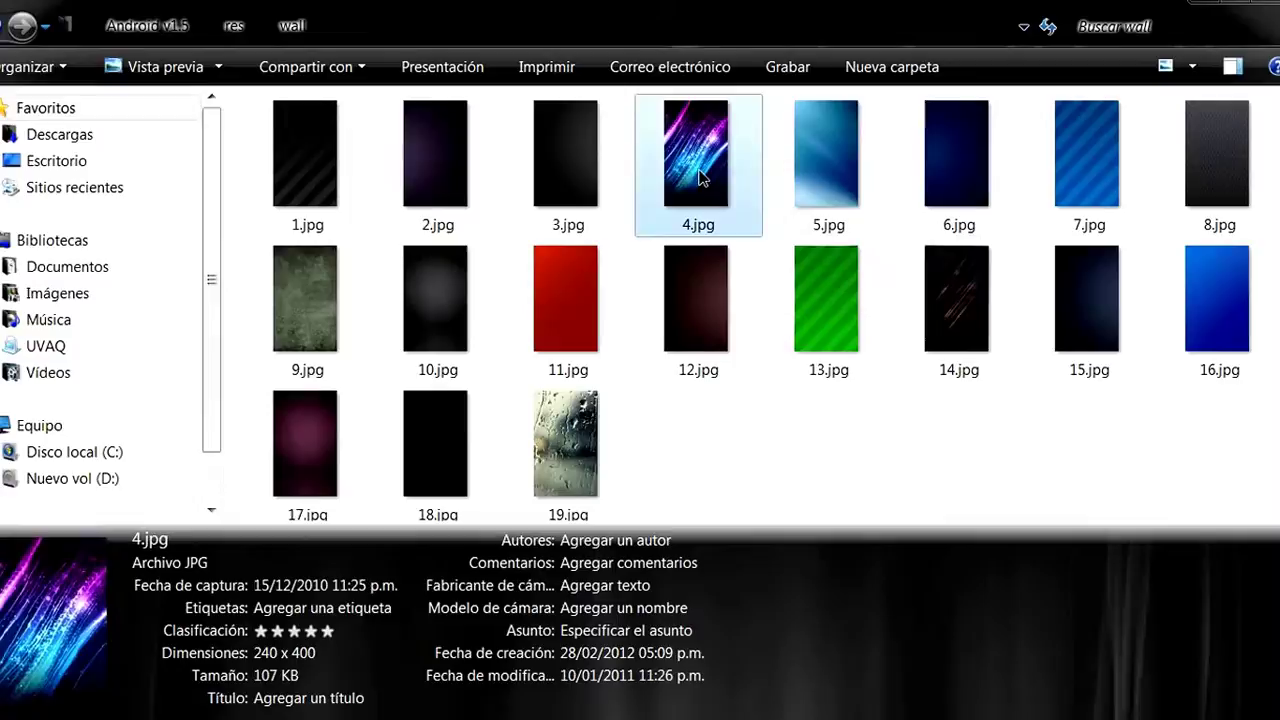
- Check the details of background images 11.jpg and 9.jpg in the wall folder and return to the res folder
{"action": "left_click", "coordinate": [588, 270]}
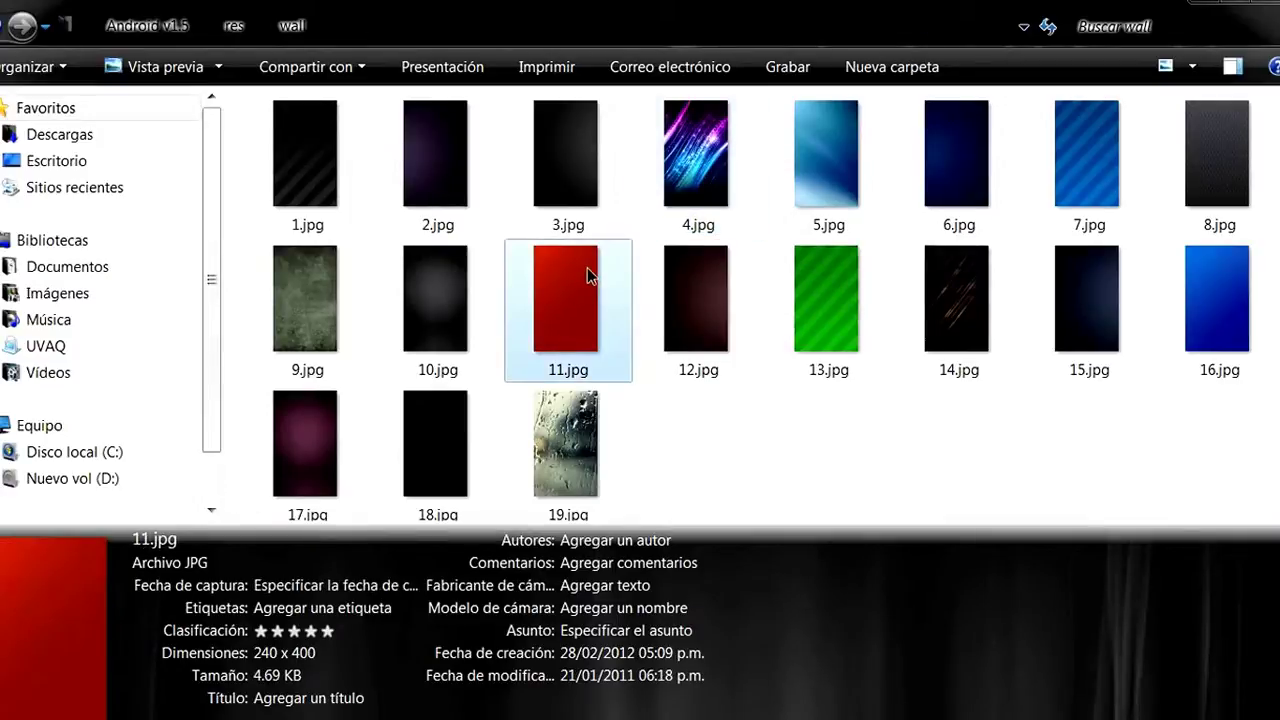
{"action": "left_click", "coordinate": [310, 298]}
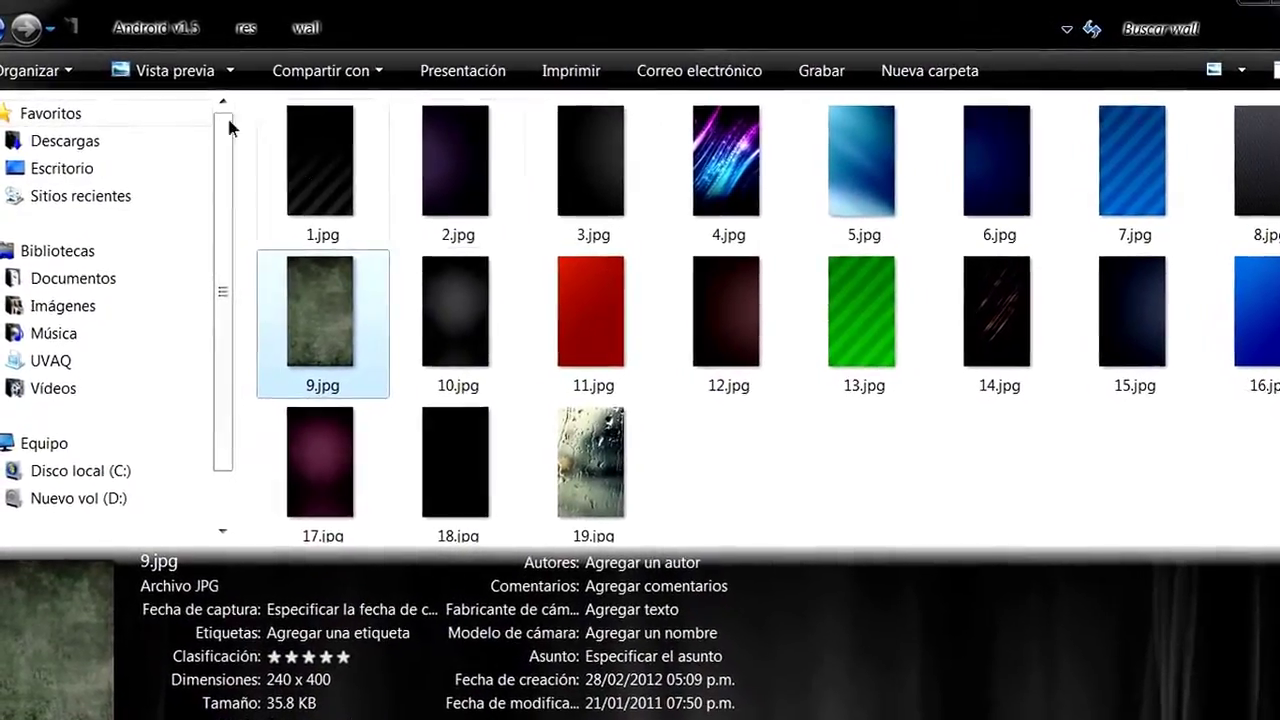
{"action": "left_click", "coordinate": [25, 27]}
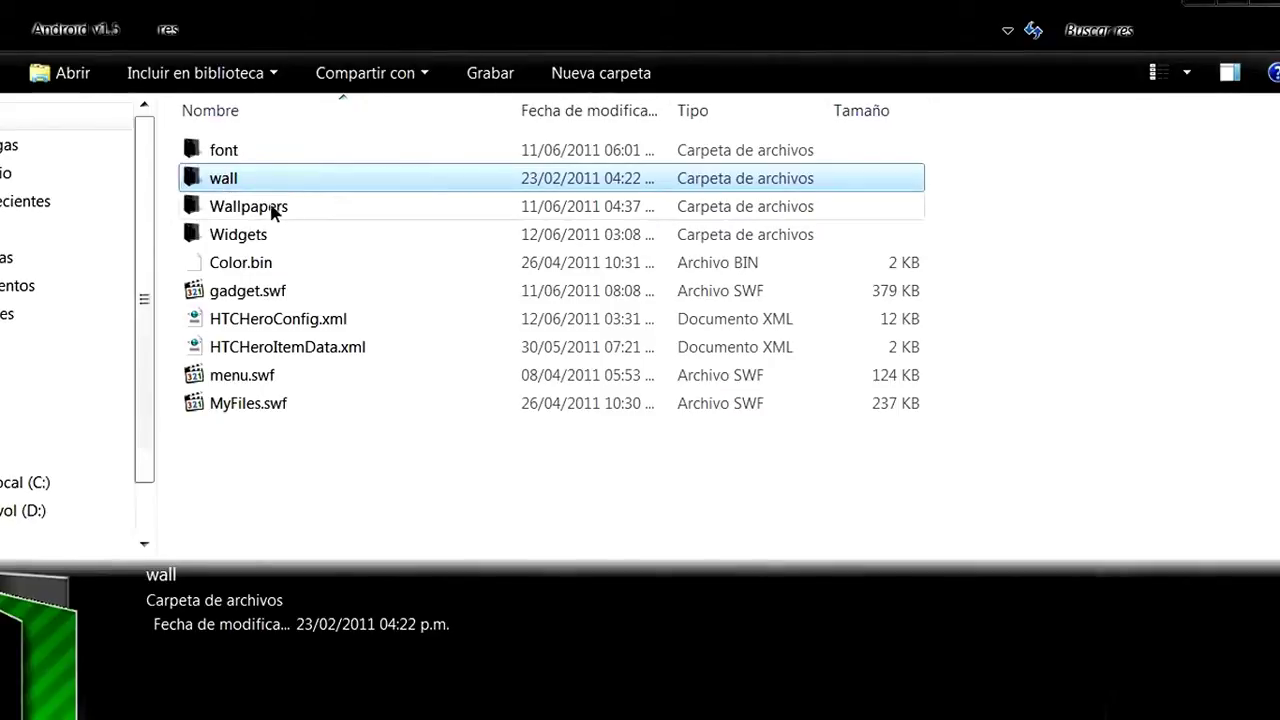
- Preview menu.swf and MyFiles.swf from the res folder in the media player, closing each one after viewing
{"action": "mouse_move", "coordinate": [281, 212]}
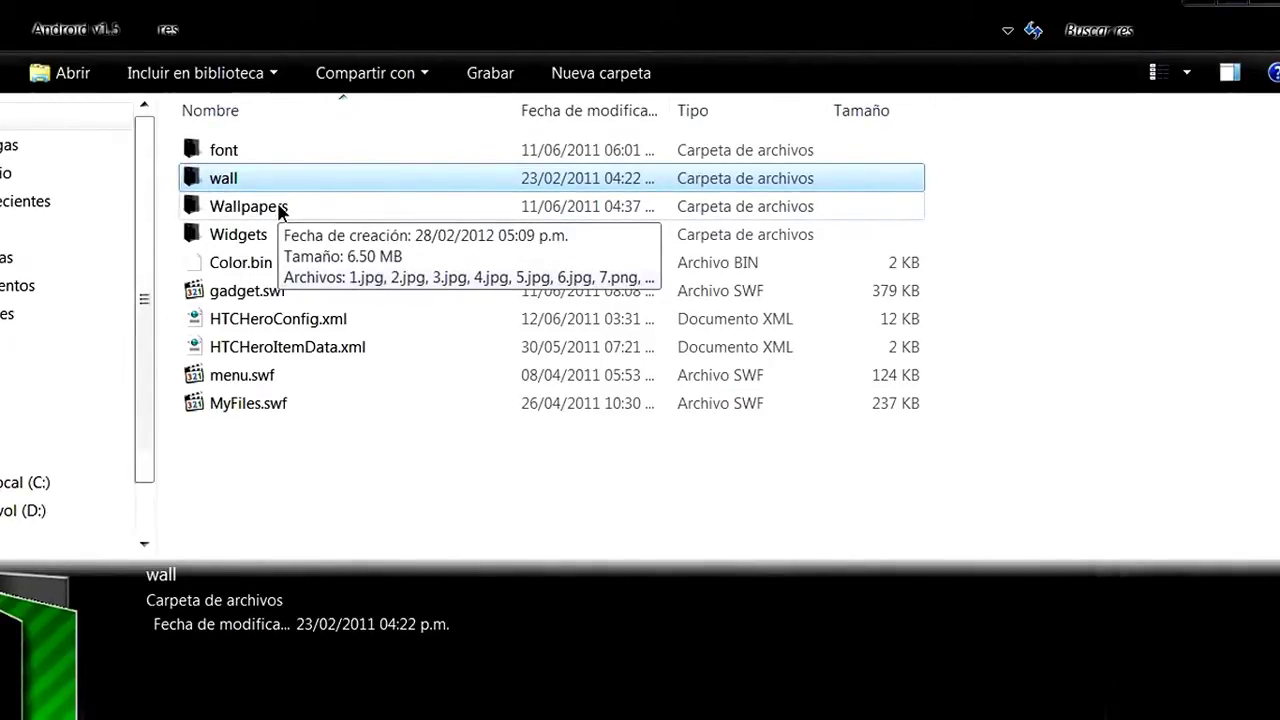
{"action": "left_click", "coordinate": [243, 383]}
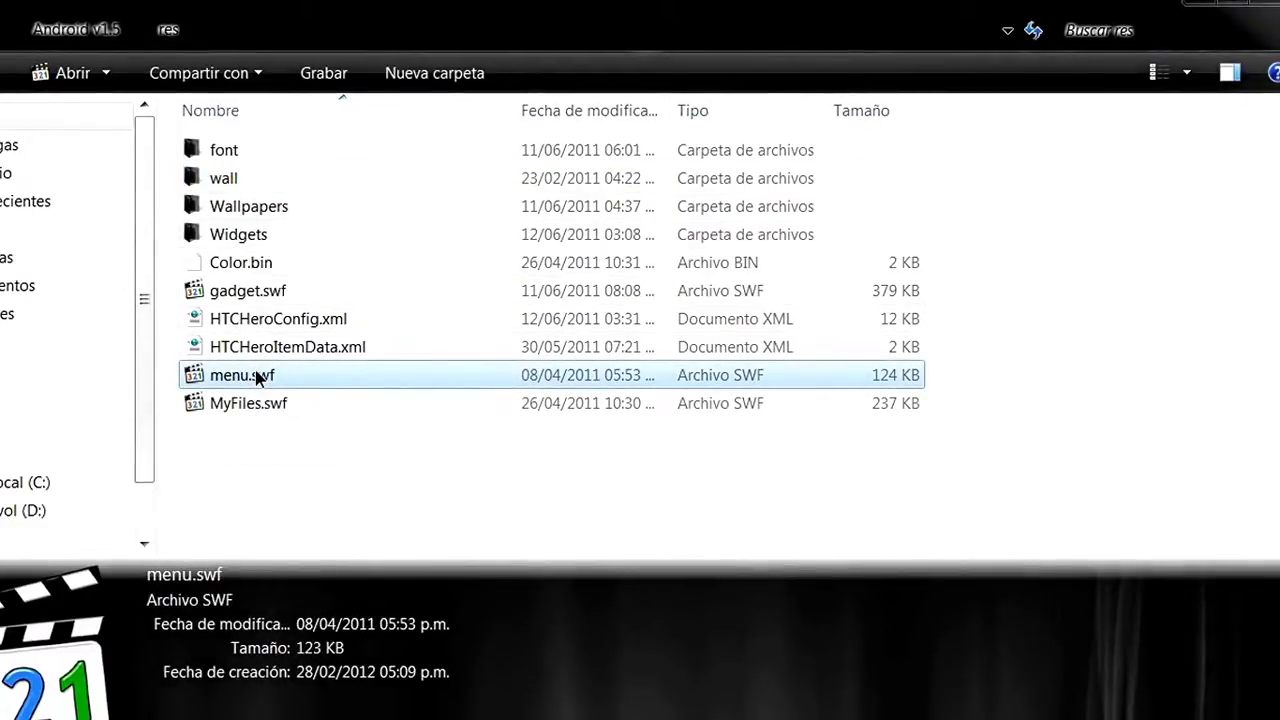
{"action": "double_click", "coordinate": [258, 375]}
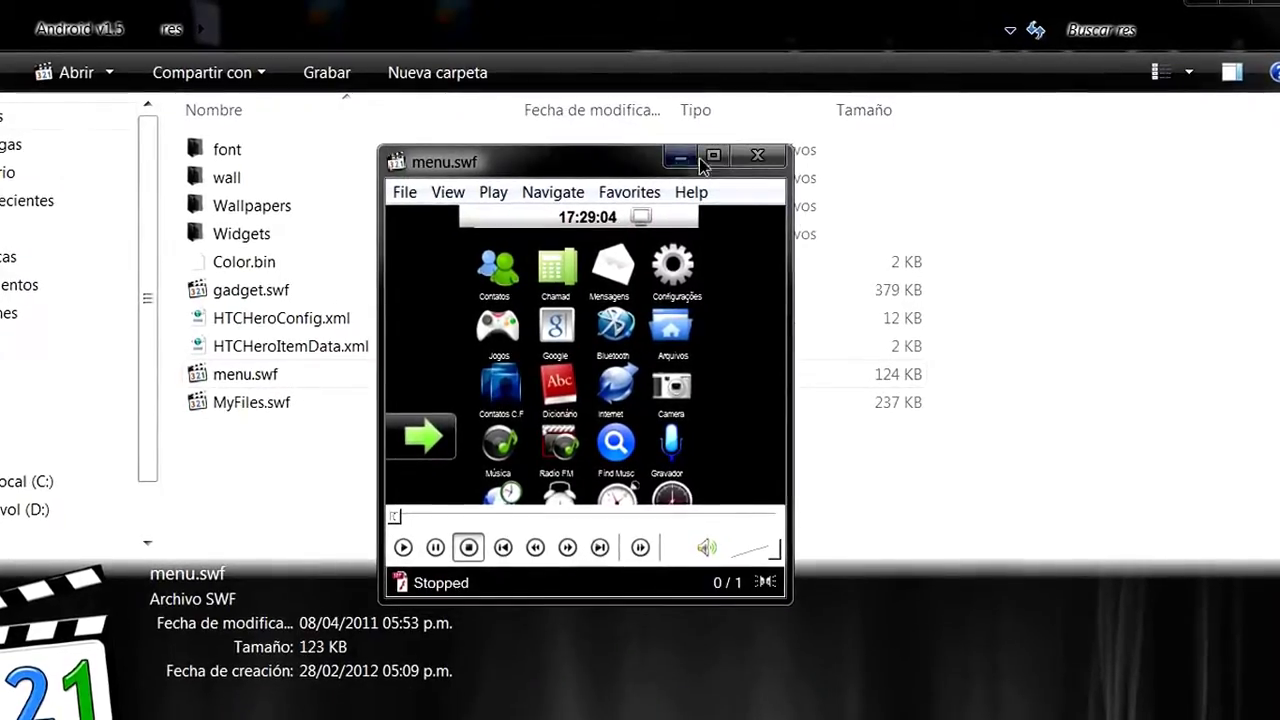
{"action": "left_click", "coordinate": [759, 160]}
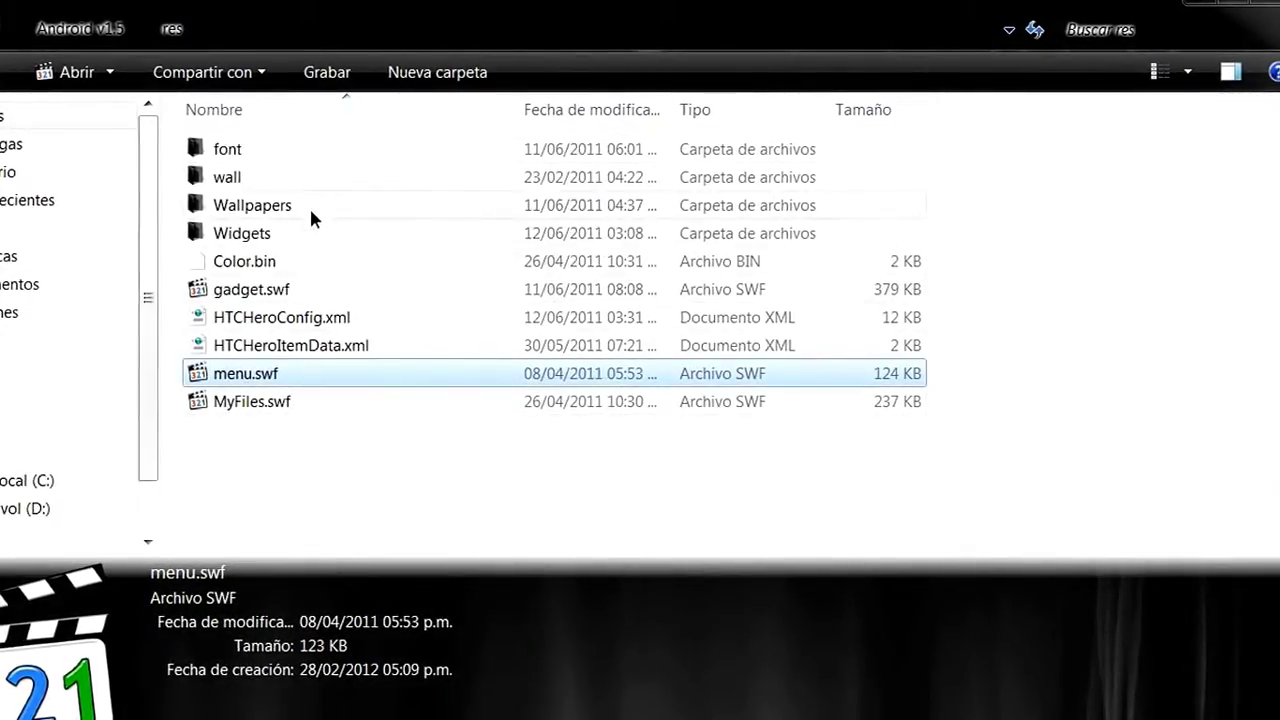
{"action": "double_click", "coordinate": [266, 401]}
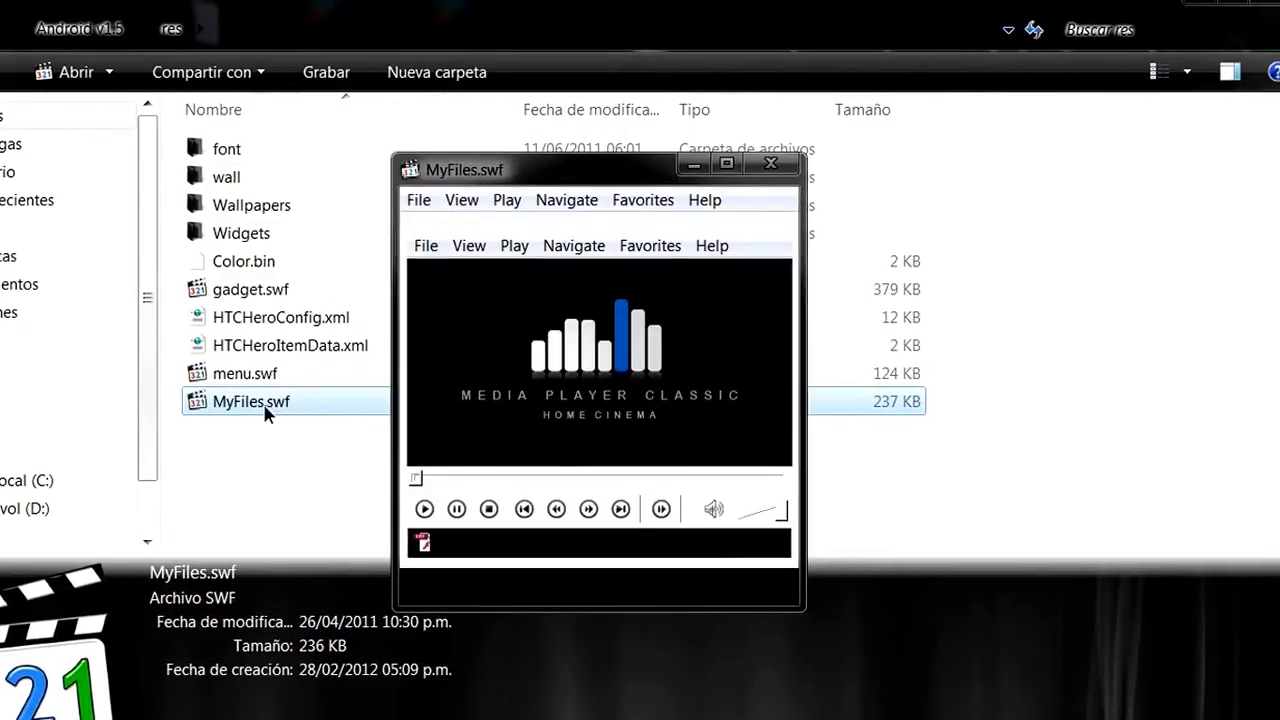
{"action": "left_click", "coordinate": [772, 161]}
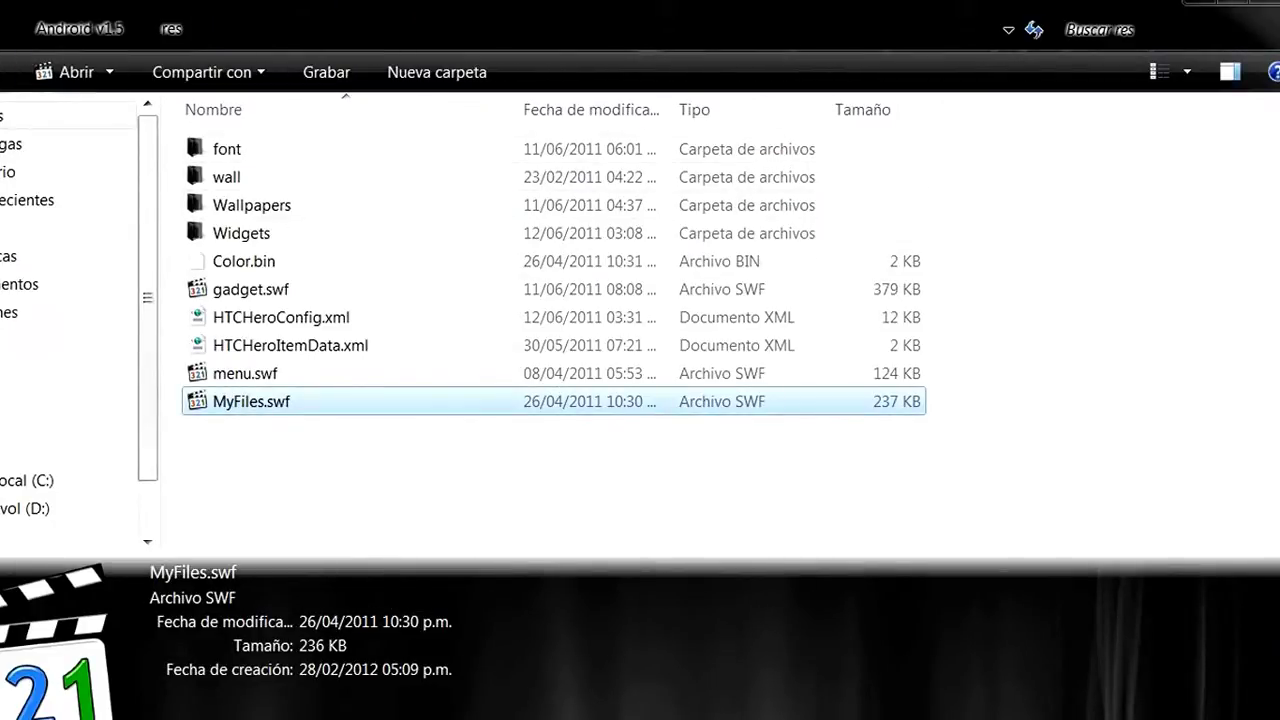
- Copy the res folder from Android v1.5 to the GT-S3650's Phone storage, accepting the recommended conversion of media files
{"action": "key", "text": "BackSpace"}
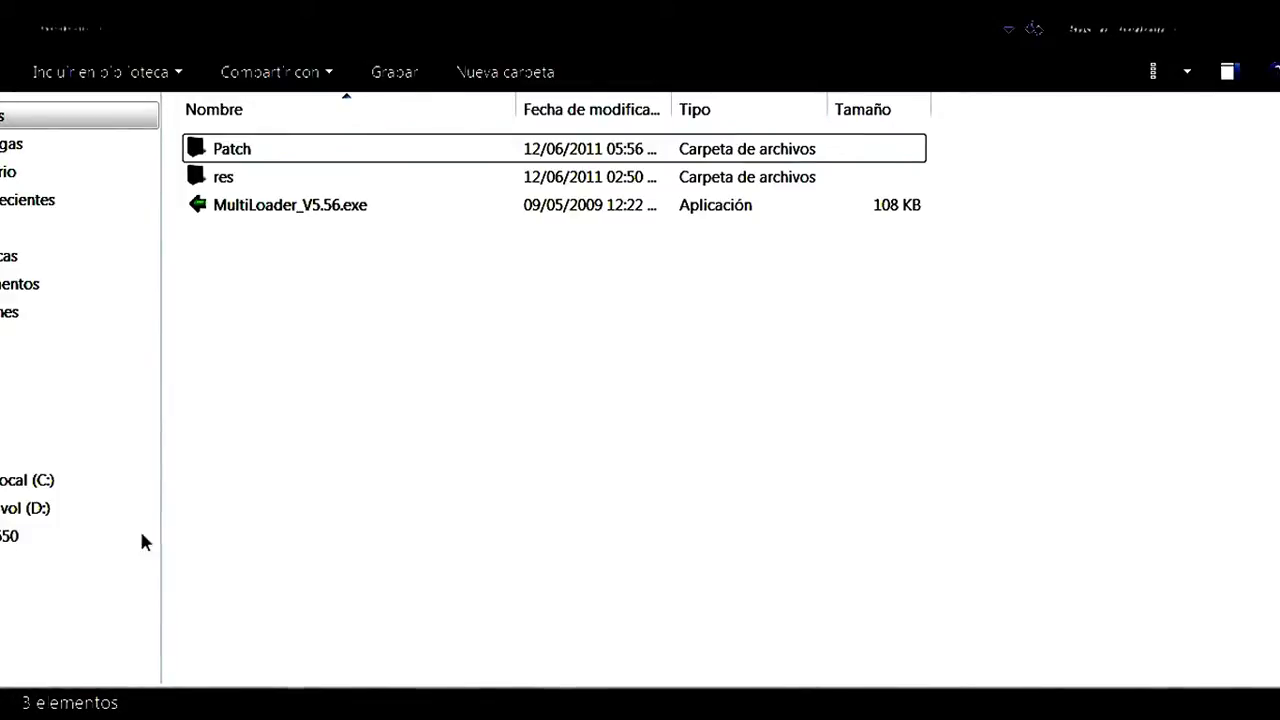
{"action": "left_click", "coordinate": [208, 186]}
{"action": "left_click_drag", "start_coordinate": [208, 186], "coordinate": [30, 565]}
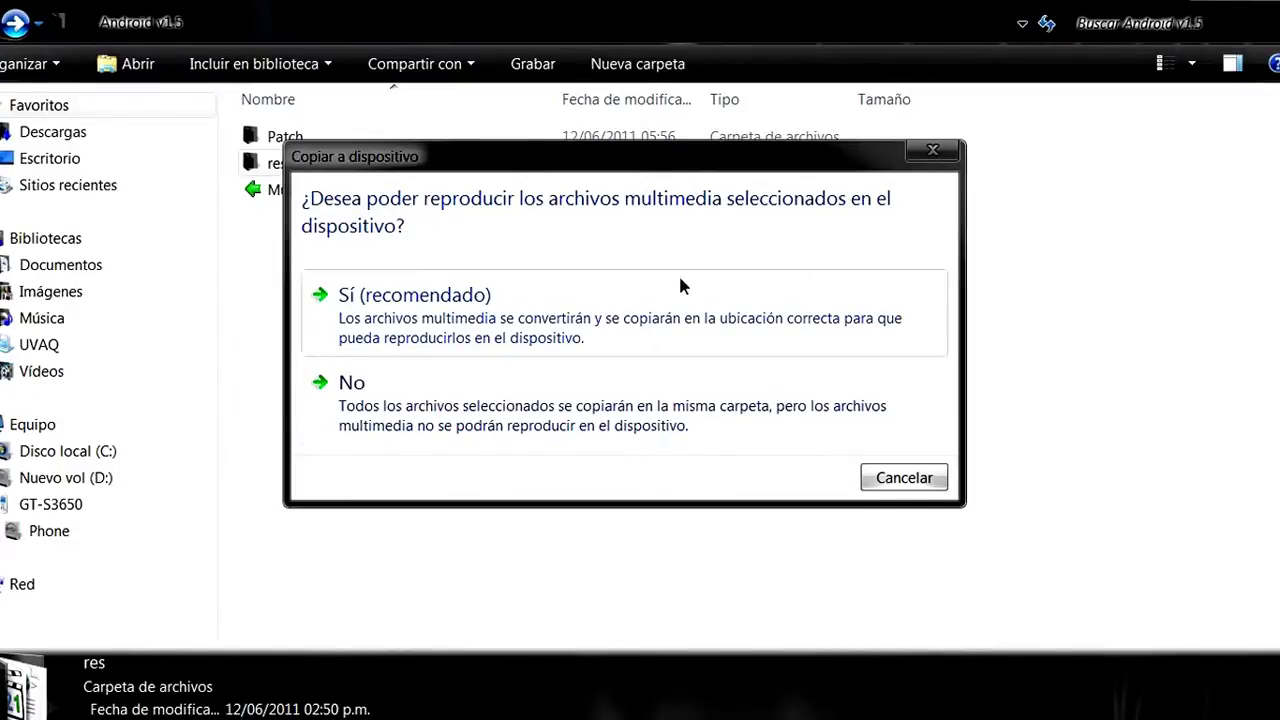
{"action": "left_click", "coordinate": [494, 296]}
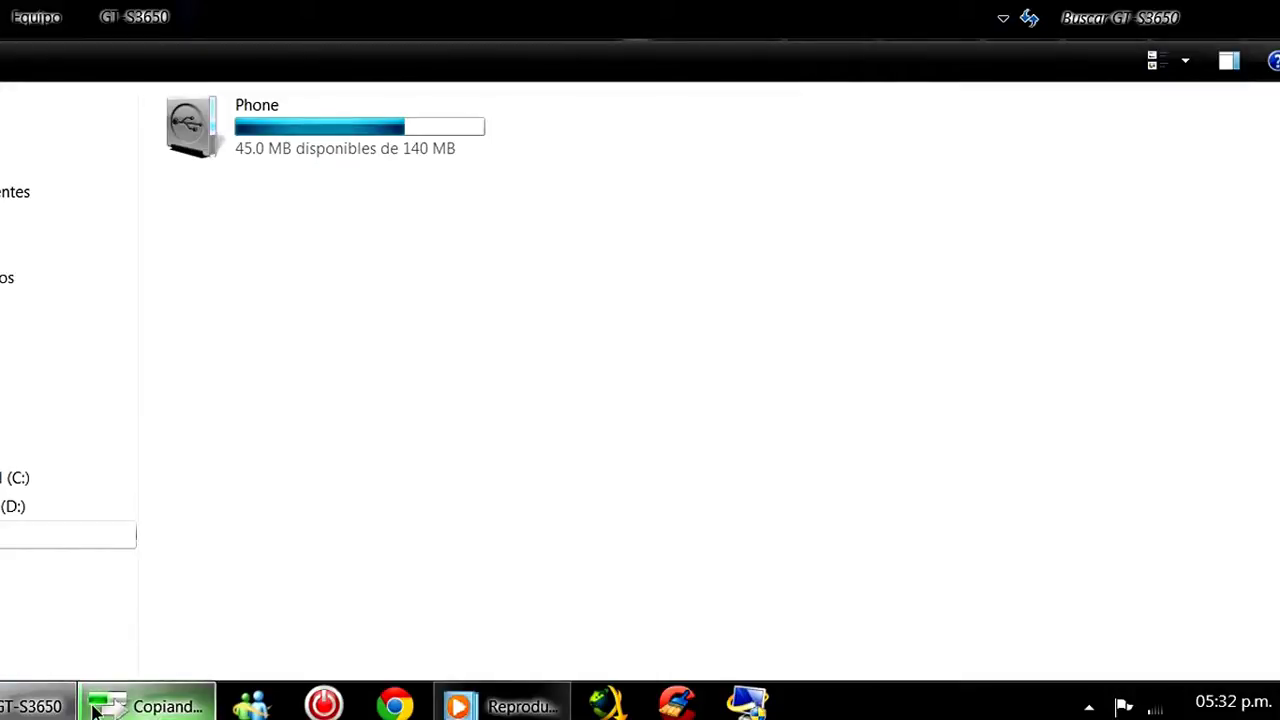
- Approve copying HTCHeroConfig.xml and HTCHeroItemData.xml to the device, and check the res folder in the phone's storage
{"action": "left_click", "coordinate": [150, 707]}
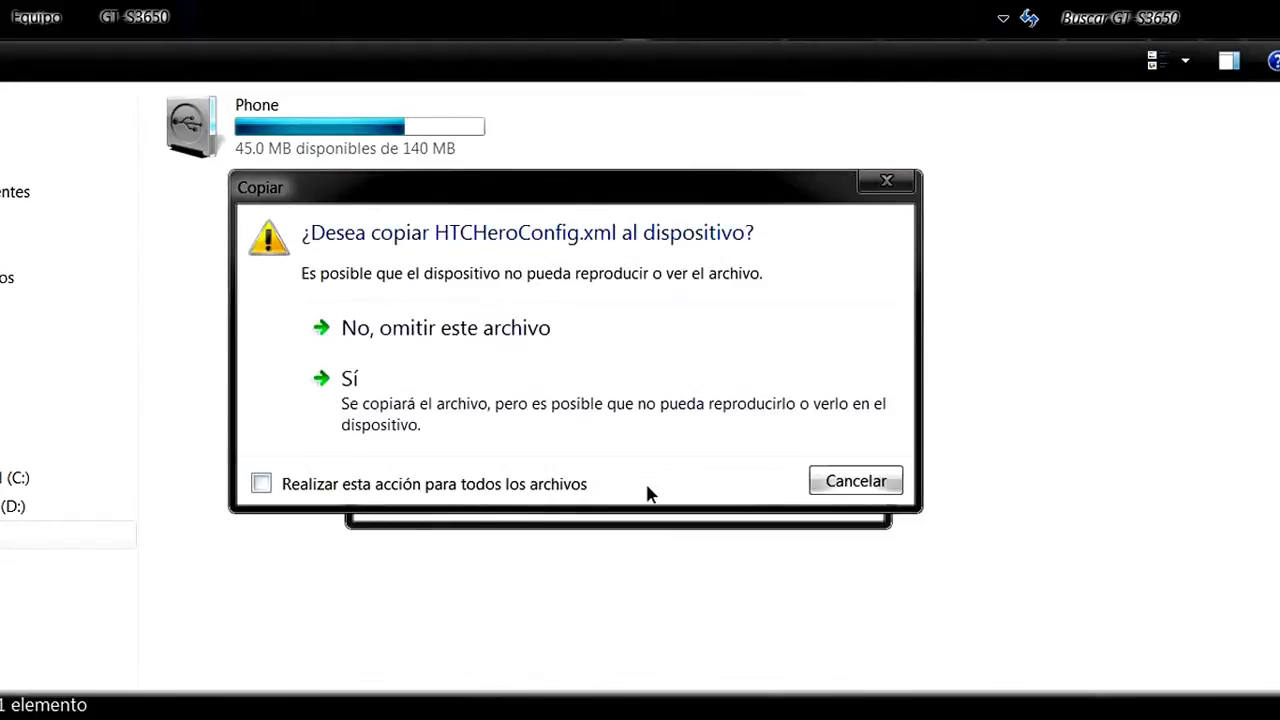
{"action": "left_click", "coordinate": [416, 391]}
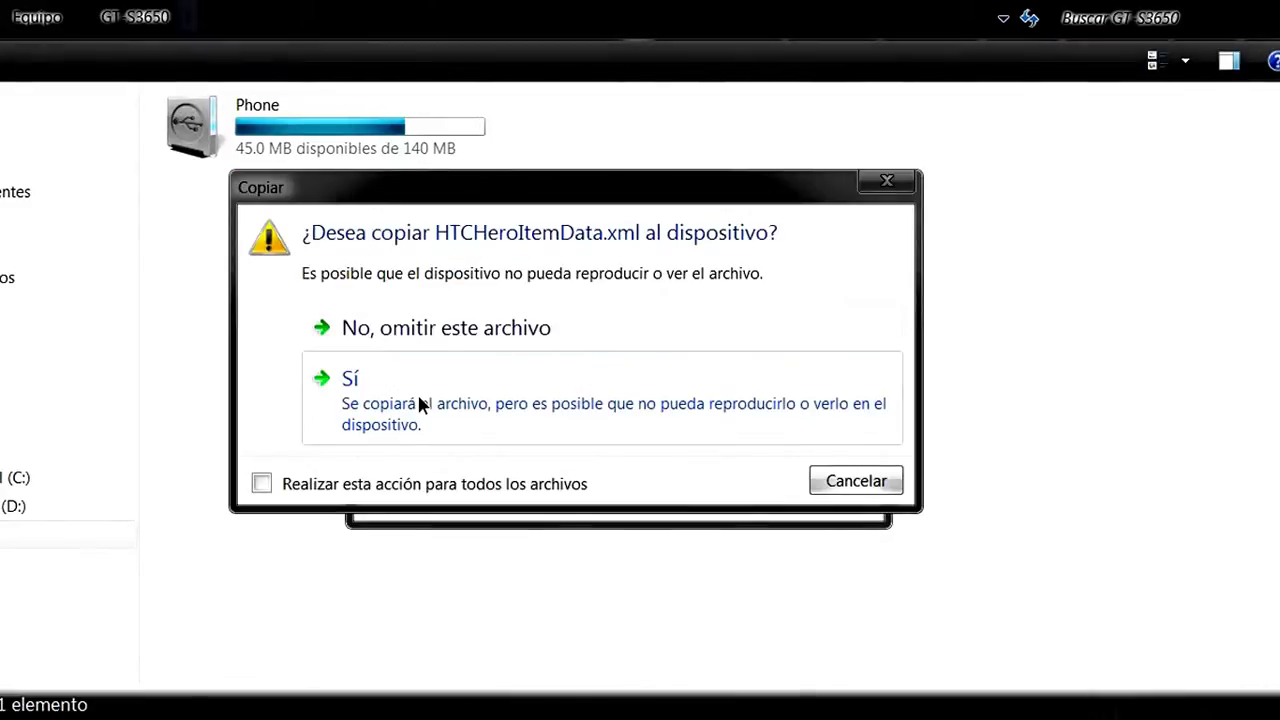
{"action": "left_click", "coordinate": [418, 398]}
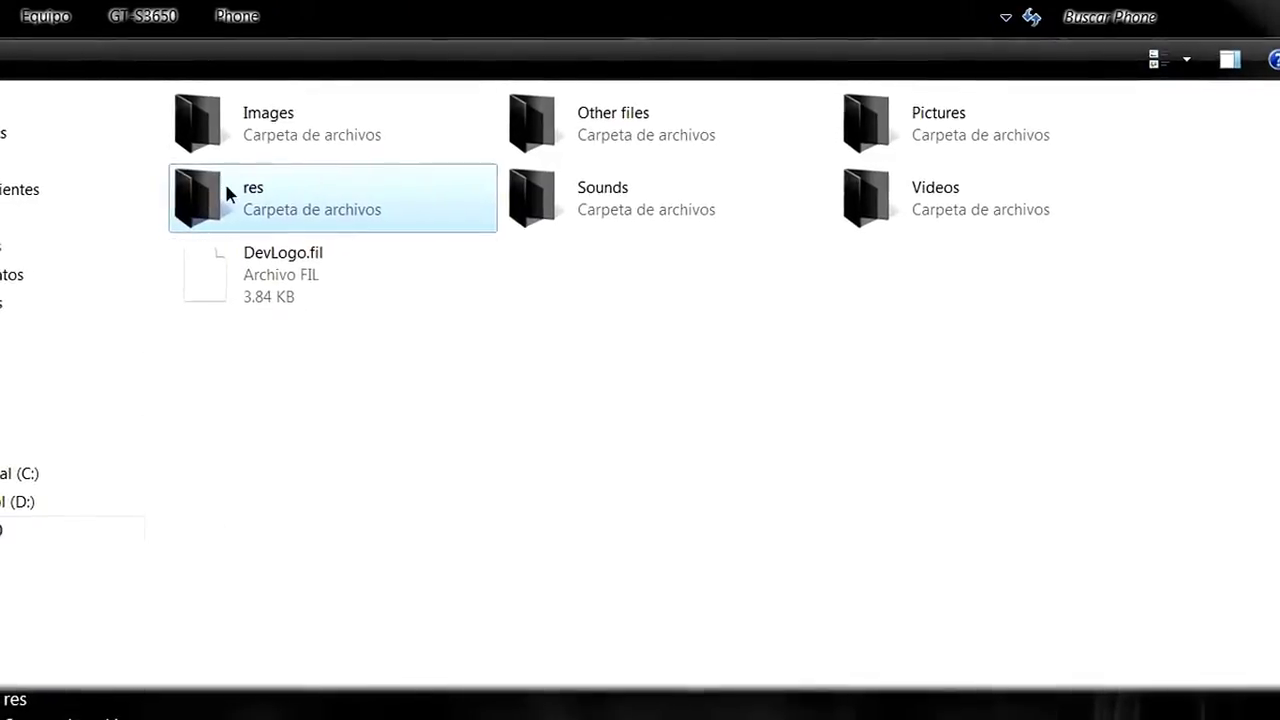
{"action": "left_click", "coordinate": [258, 133]}
{"action": "left_click", "coordinate": [242, 191]}
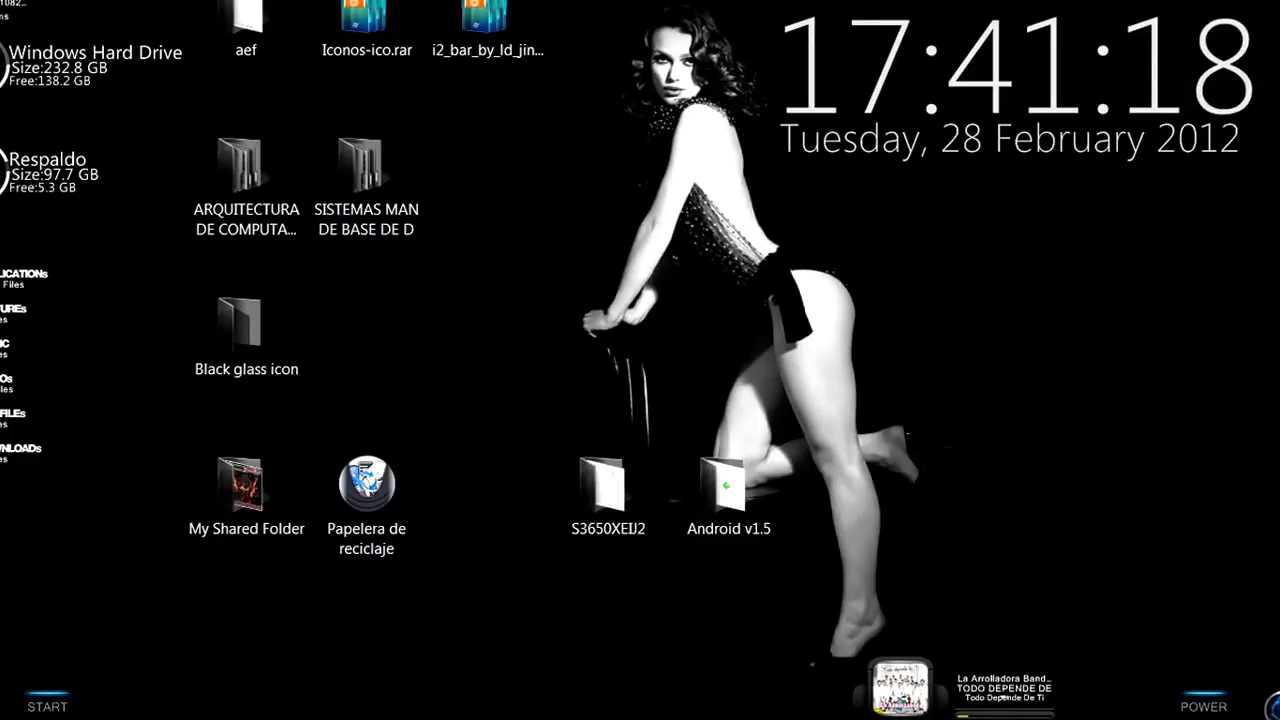
- Switch to the MultiLoader downloader, search for the phone's port, and enable Boot Change, Full Download and Master Rom
{"action": "left_click", "coordinate": [488, 711]}
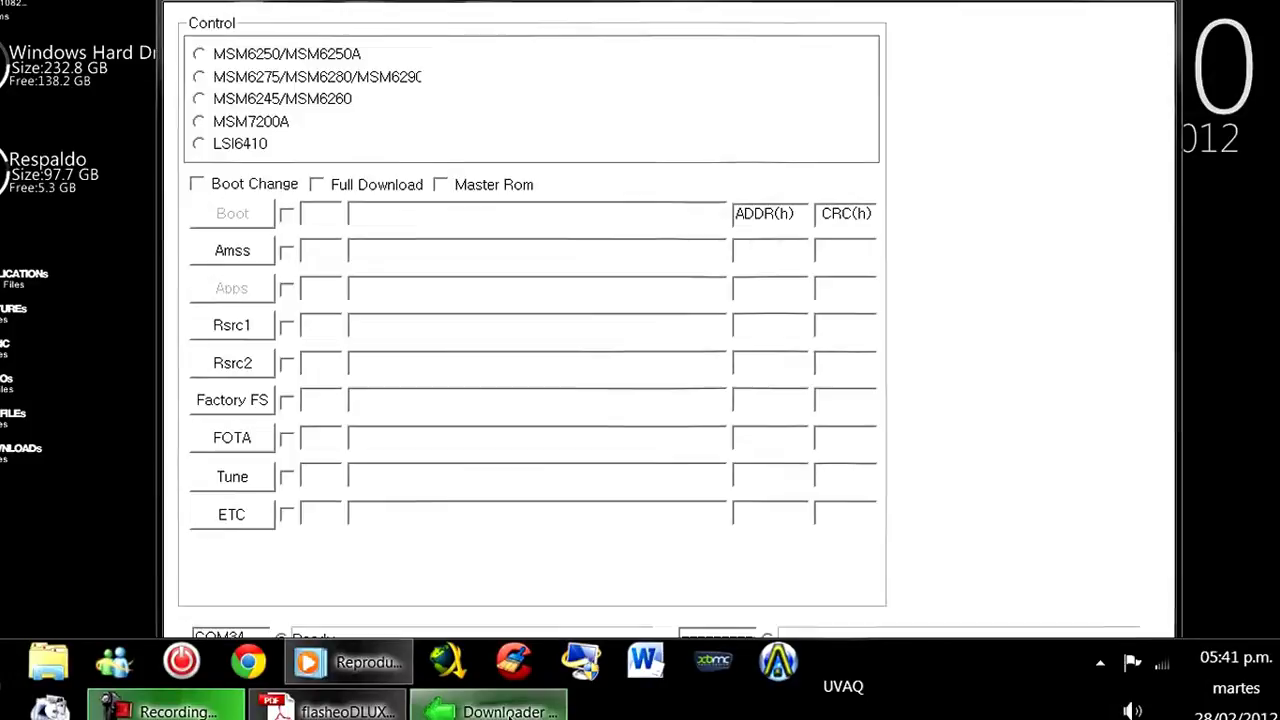
{"action": "left_click", "coordinate": [561, 568]}
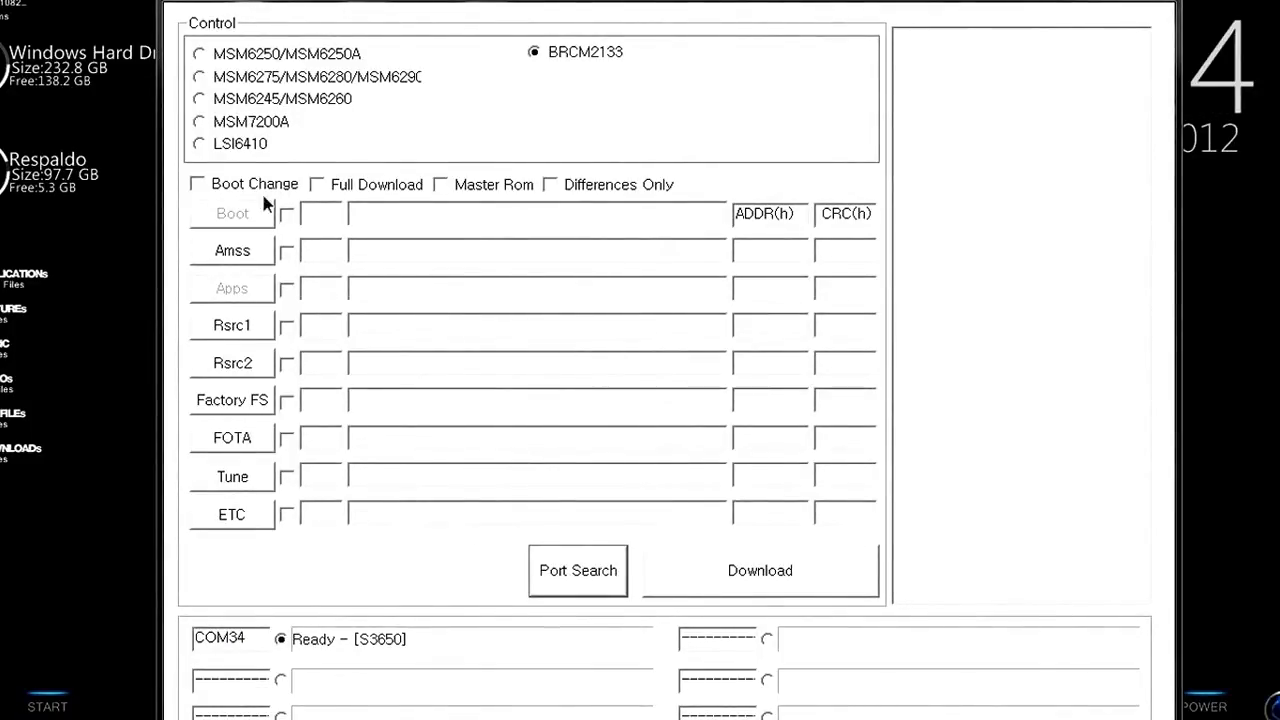
{"action": "left_click", "coordinate": [198, 185]}
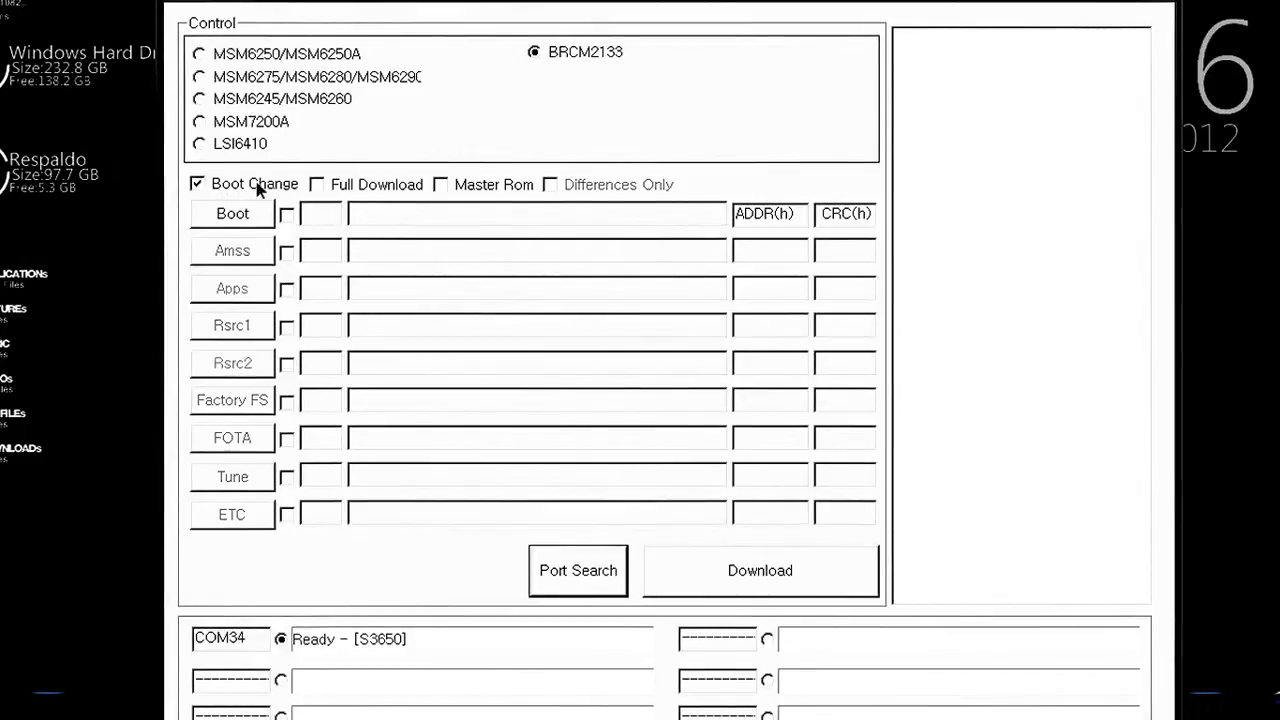
{"action": "left_click", "coordinate": [316, 185]}
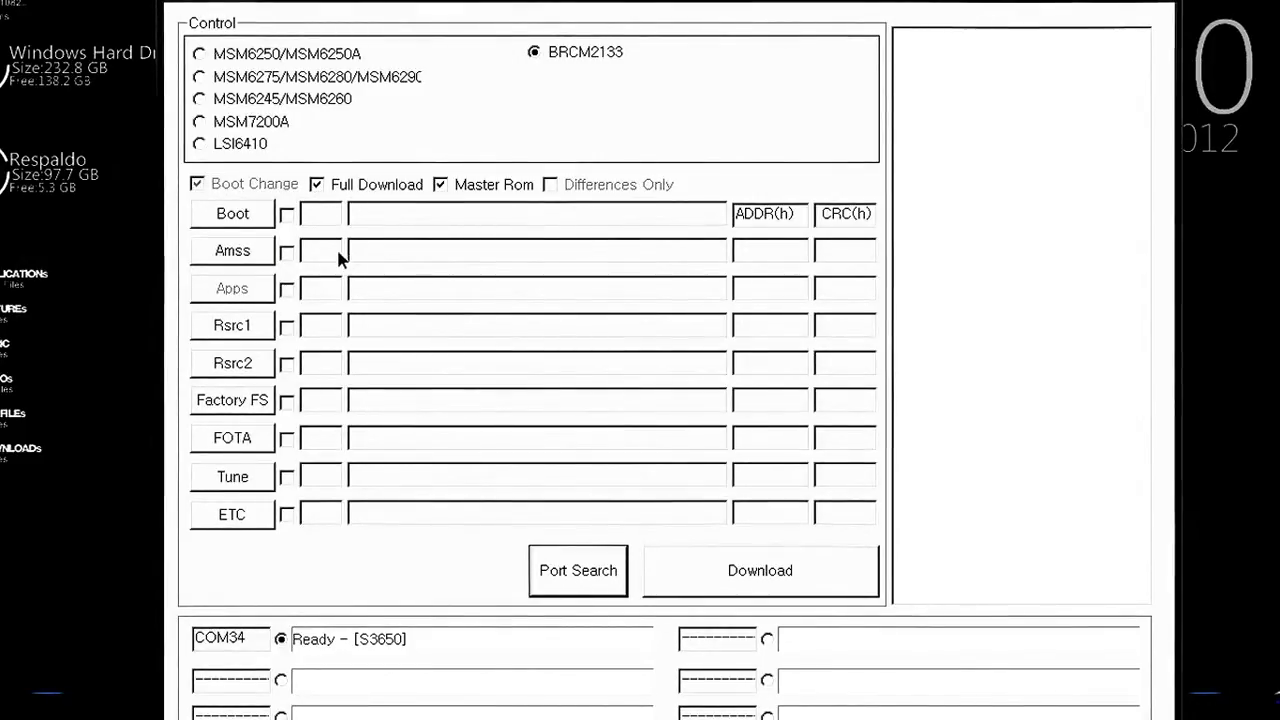
- Load Amss_patch.bin from the desktop's Android v1.5 Patch folder as the Amss binary
{"action": "left_click", "coordinate": [254, 257]}
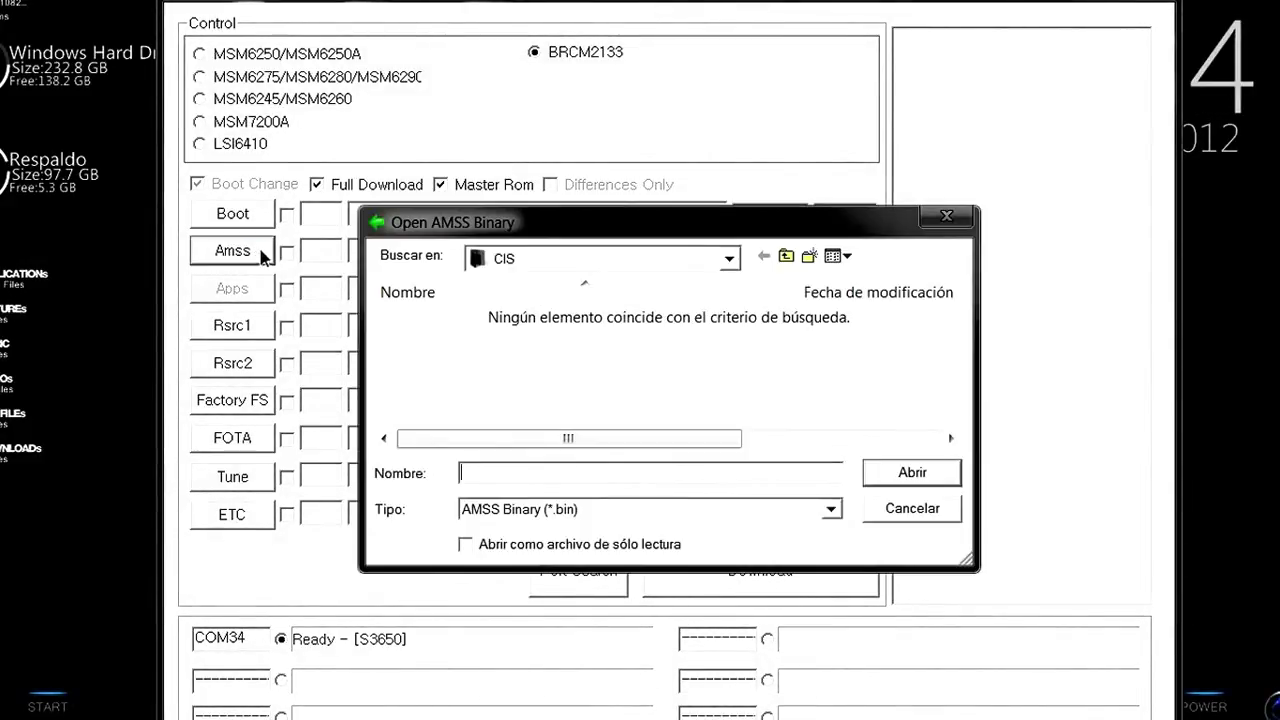
{"action": "left_click", "coordinate": [784, 257]}
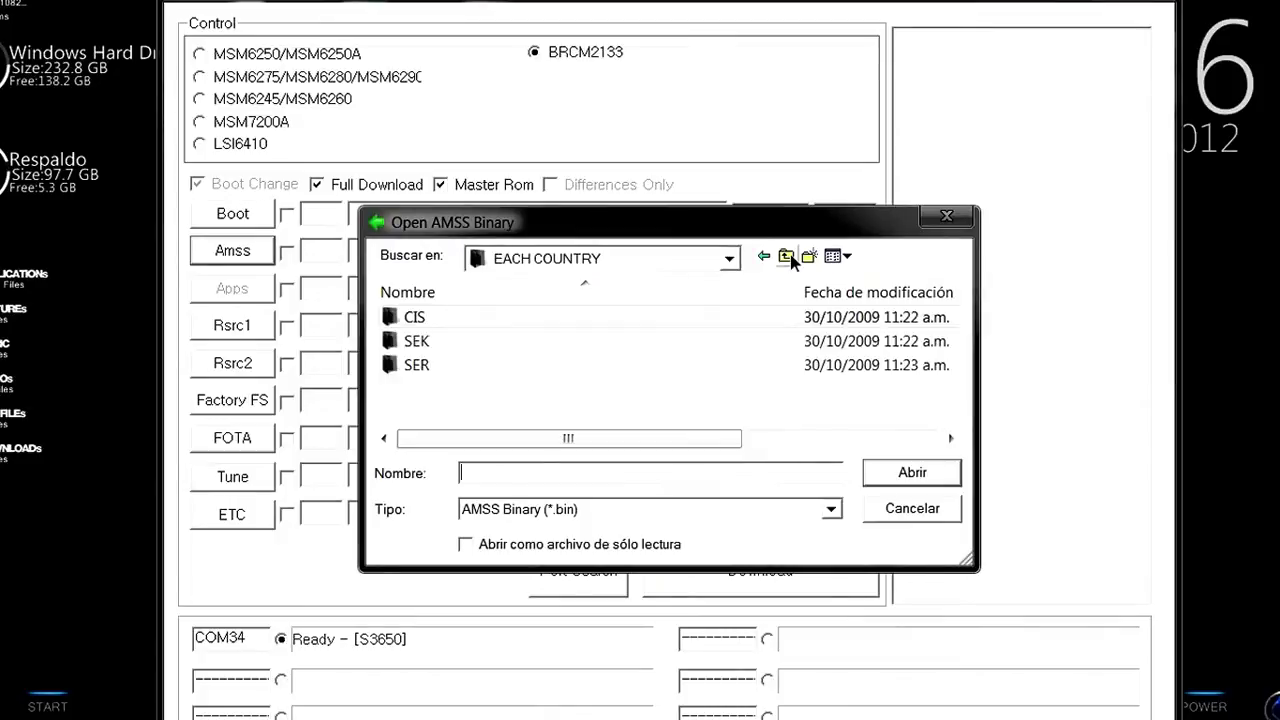
{"action": "left_click", "coordinate": [788, 257]}
{"action": "left_click", "coordinate": [788, 257]}
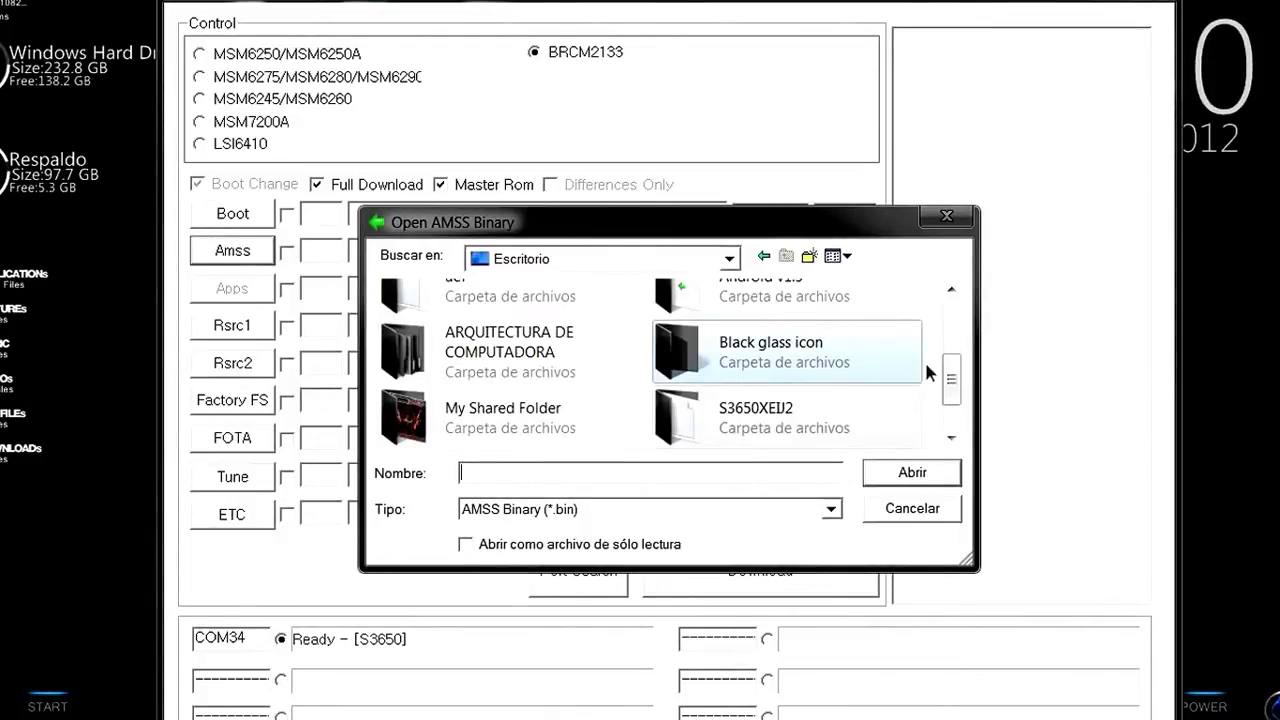
{"action": "scroll", "coordinate": [951, 366], "scroll_direction": "up", "scroll_amount": 2}
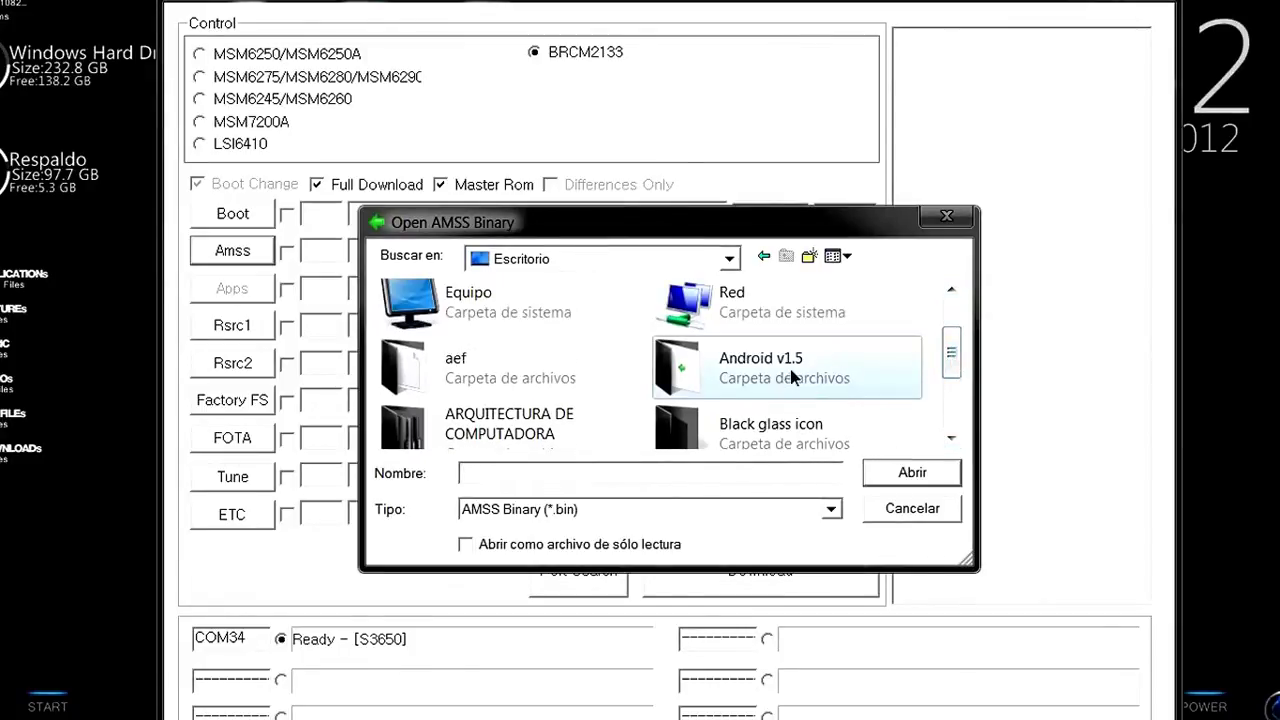
{"action": "double_click", "coordinate": [790, 375]}
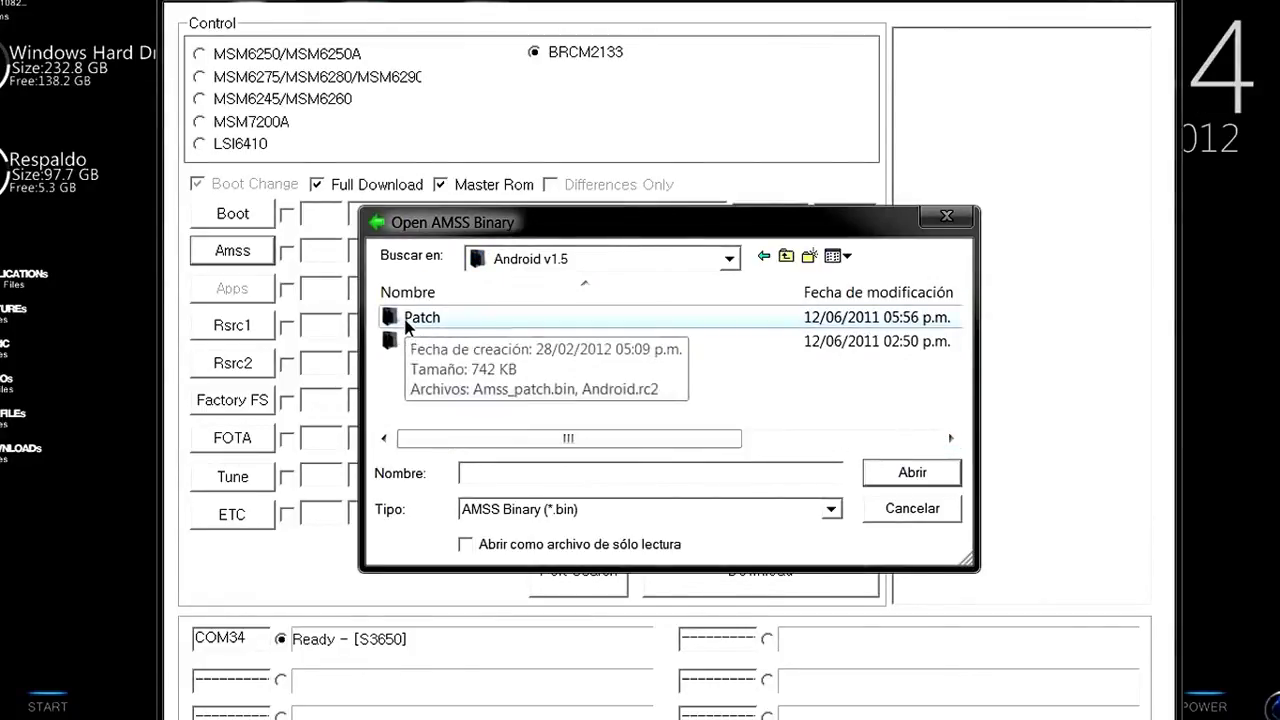
{"action": "double_click", "coordinate": [408, 320]}
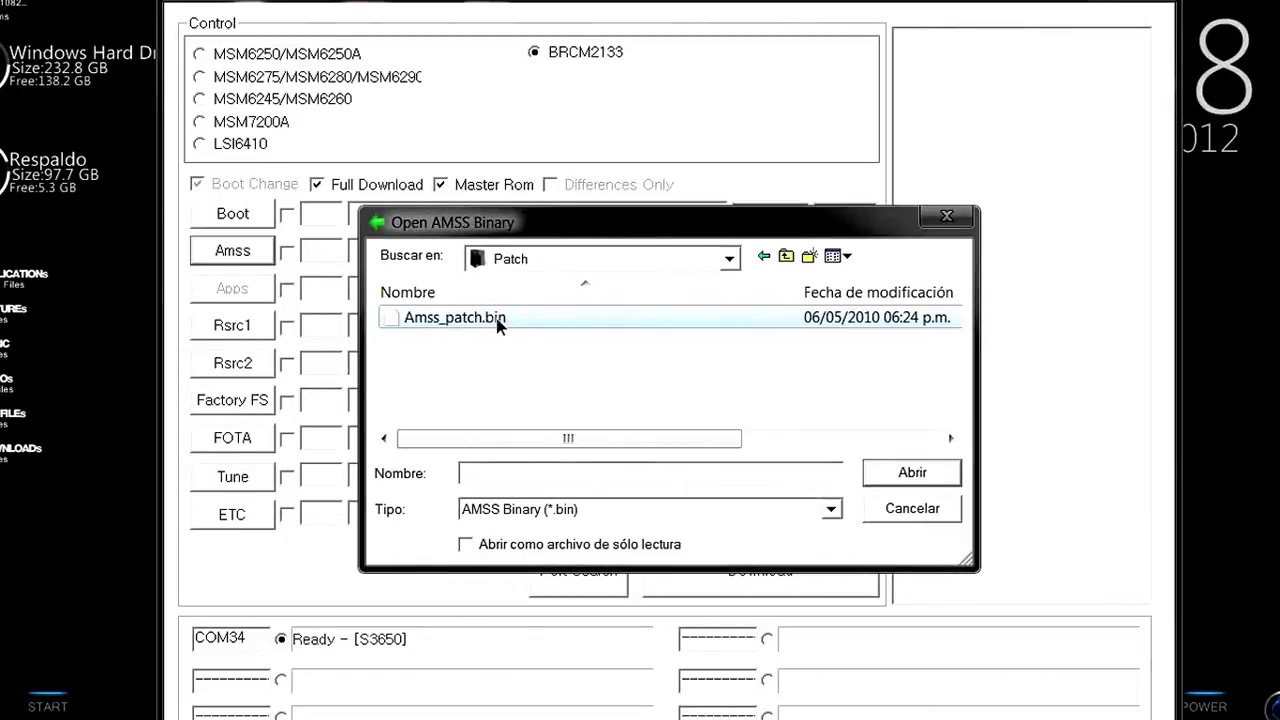
{"action": "double_click", "coordinate": [440, 320]}
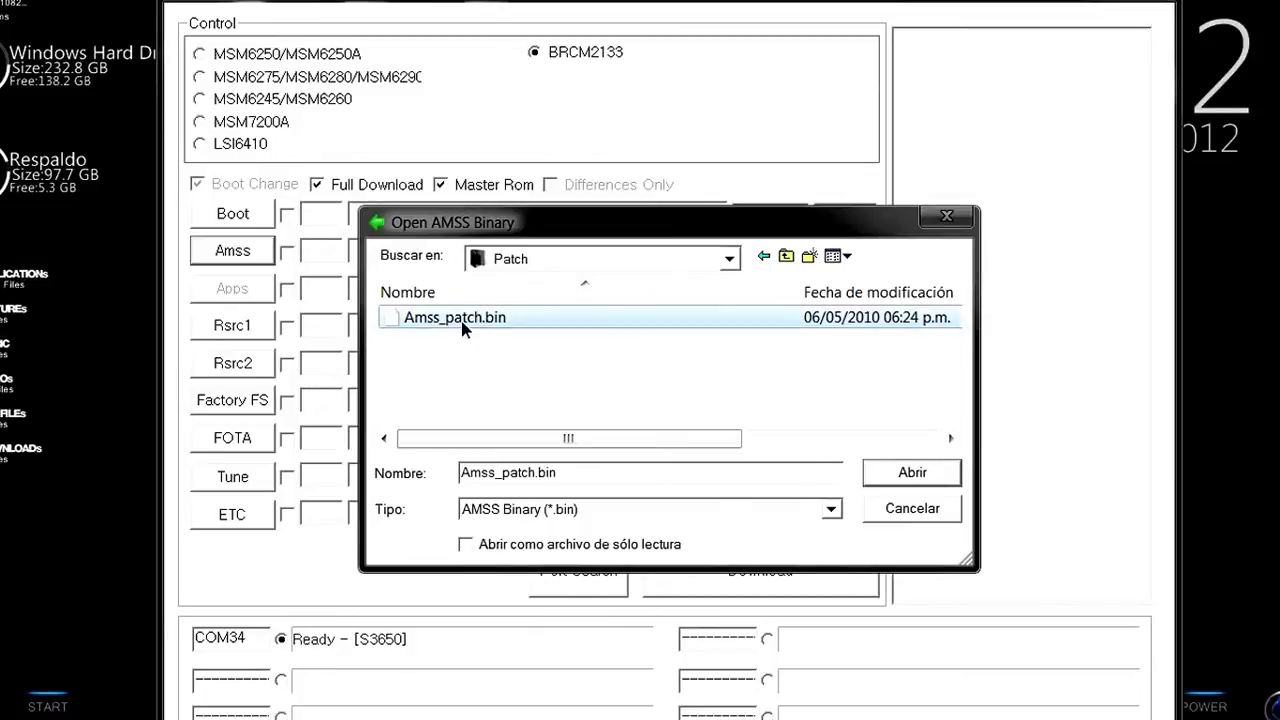
- Load Android.rc2 from the Patch folder as the Rsrc2 binary and flash both patch files to the phone
{"action": "left_click", "coordinate": [239, 363]}
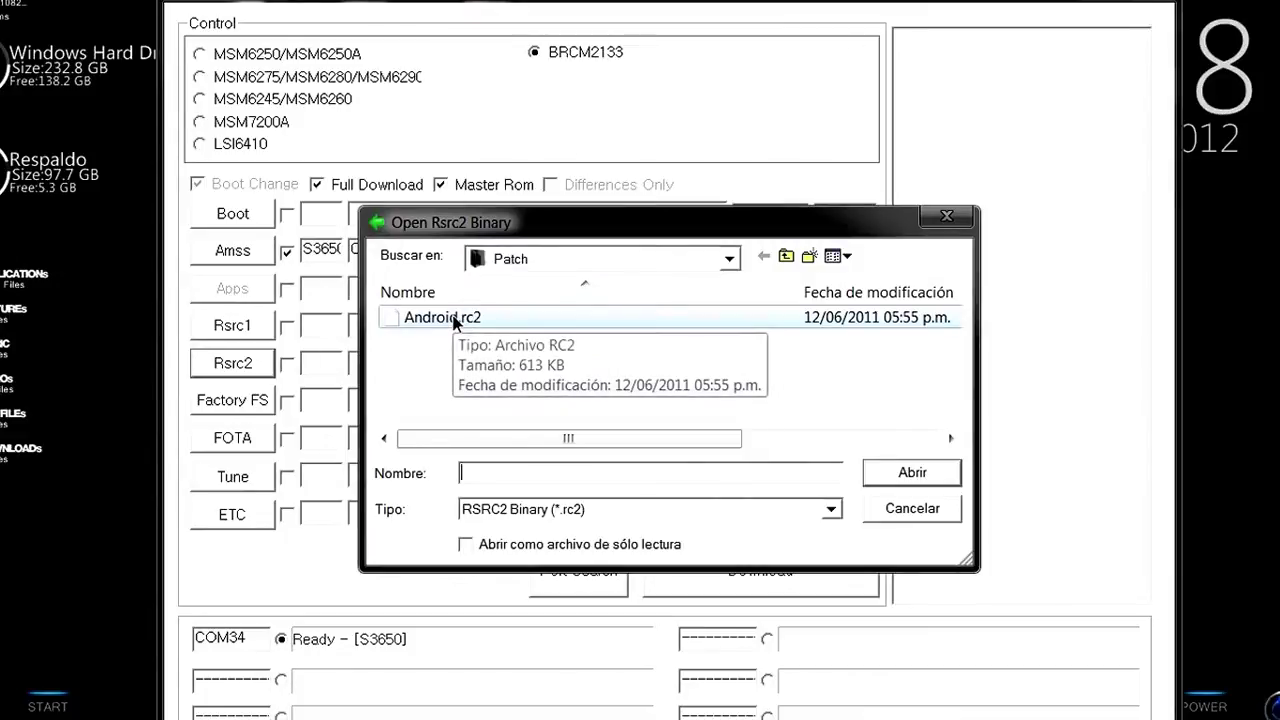
{"action": "left_click", "coordinate": [455, 319]}
{"action": "double_click", "coordinate": [453, 318]}
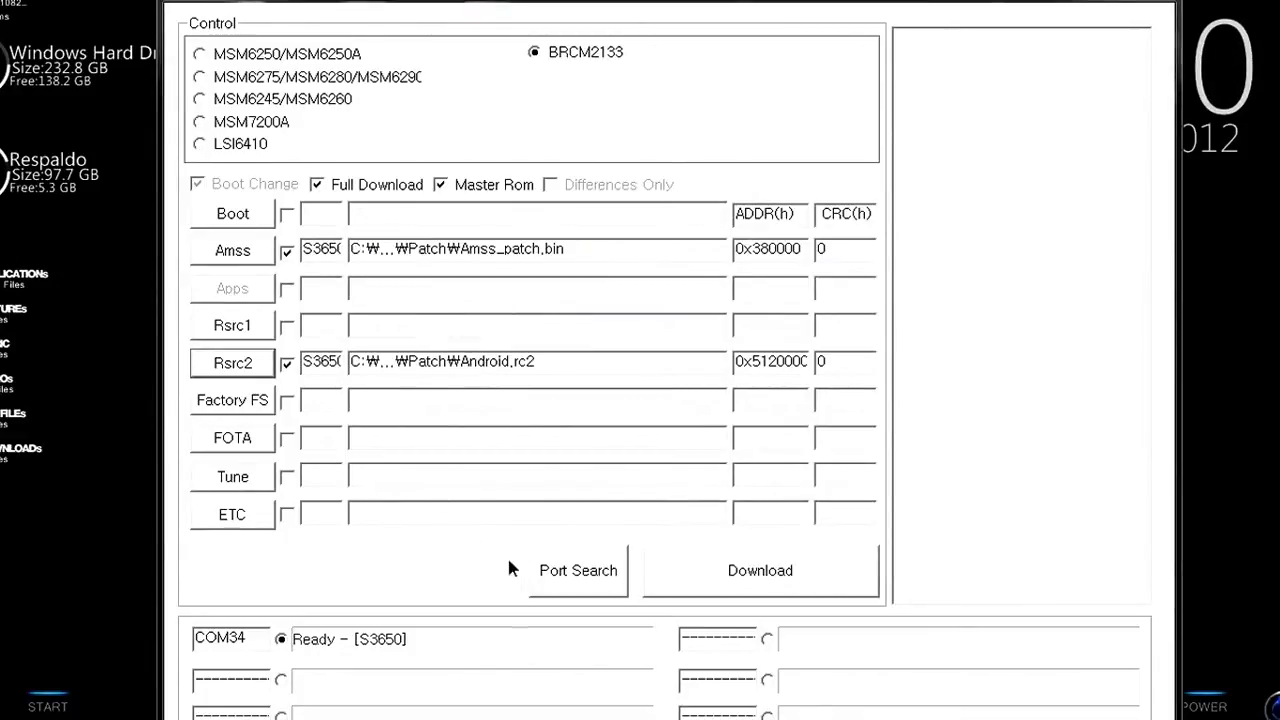
{"action": "left_click", "coordinate": [703, 580]}
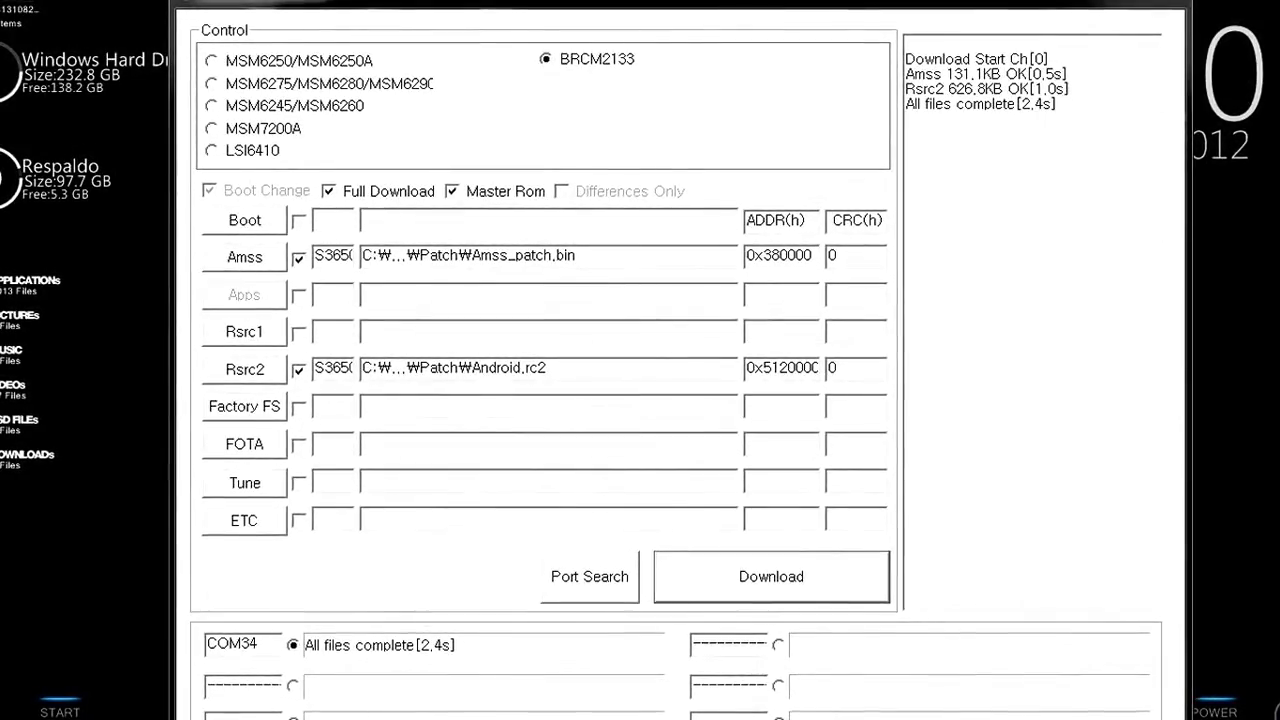
- Close the downloader and switch to the flasheoDLUX.pdf guide in Adobe Reader to read the Patch Menu instructions
{"action": "left_click", "coordinate": [1162, 1]}
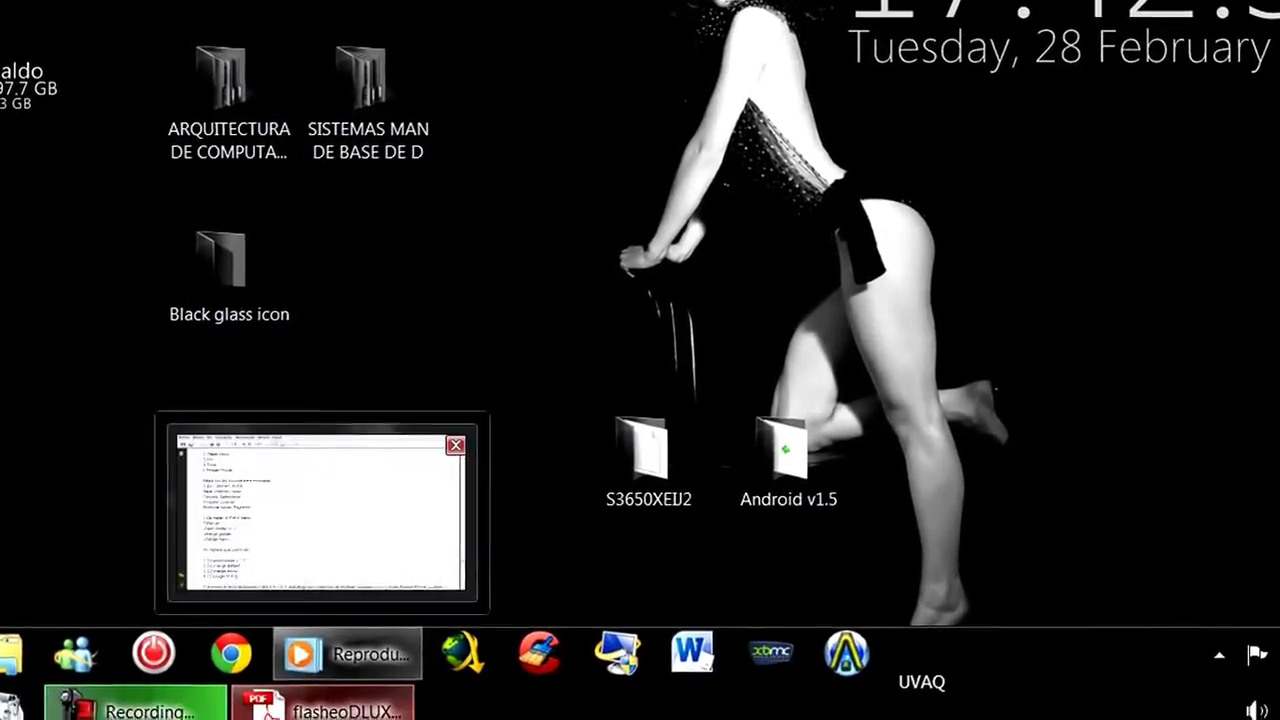
{"action": "left_click", "coordinate": [370, 660]}
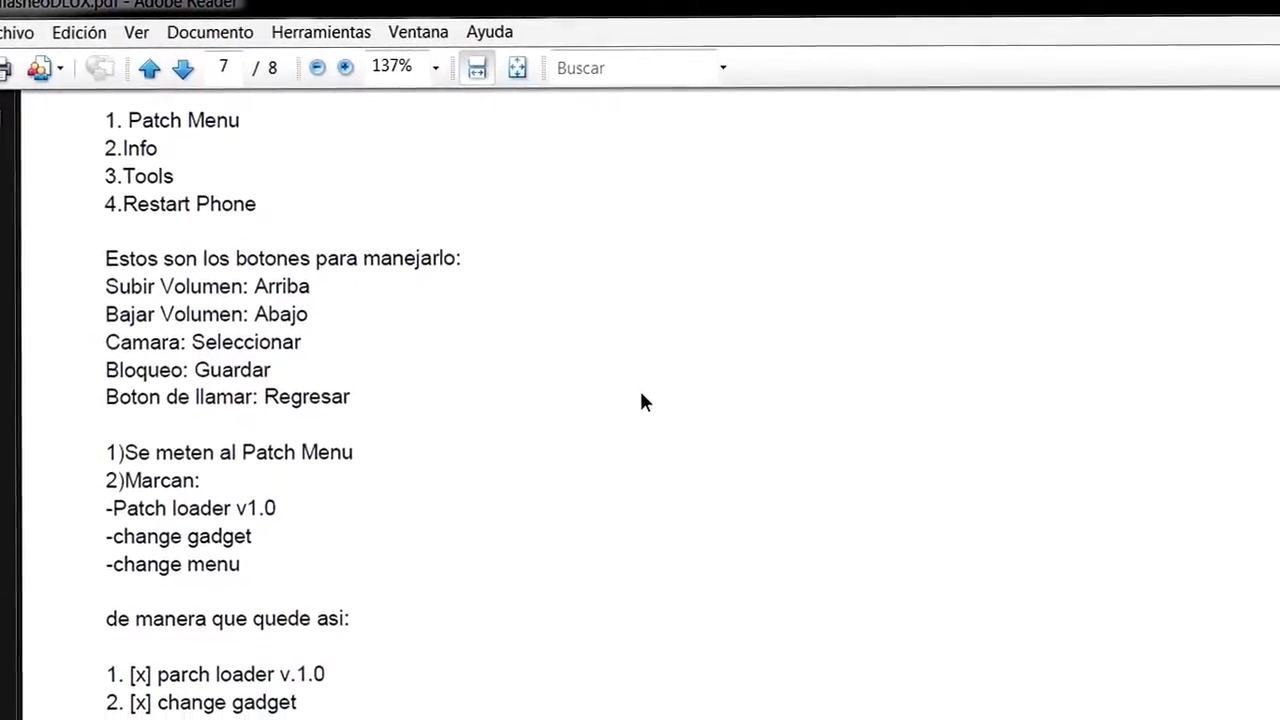